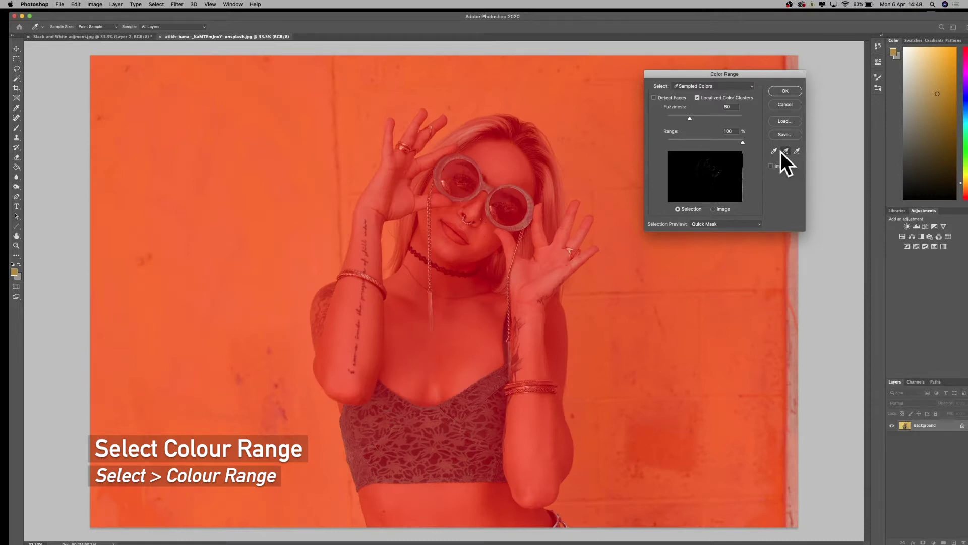
Set the Color Range fuzziness to 30 and add color samples from the yellow wall beside the woman's raised arm, on the photo's left half.
{"action": "left_click_drag", "start_coordinate": [671, 116], "coordinate": [679, 117]}
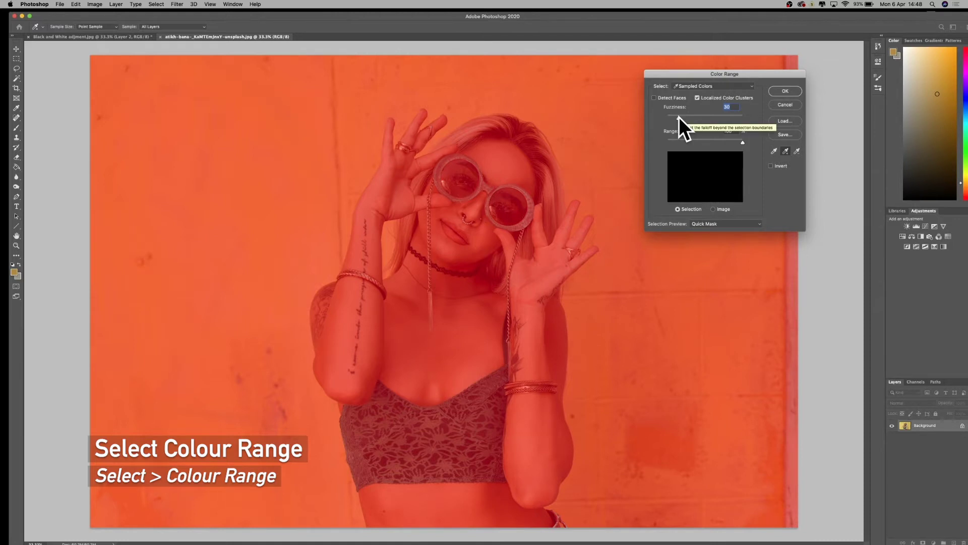
{"action": "left_click", "coordinate": [154, 114]}
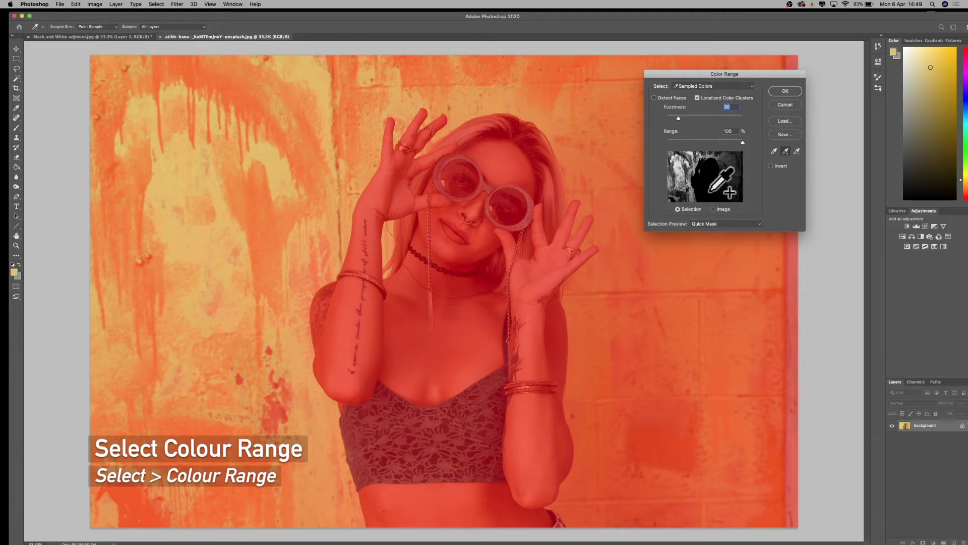
{"action": "left_click", "coordinate": [233, 91]}
{"action": "left_click", "coordinate": [233, 130], "text": "shift"}
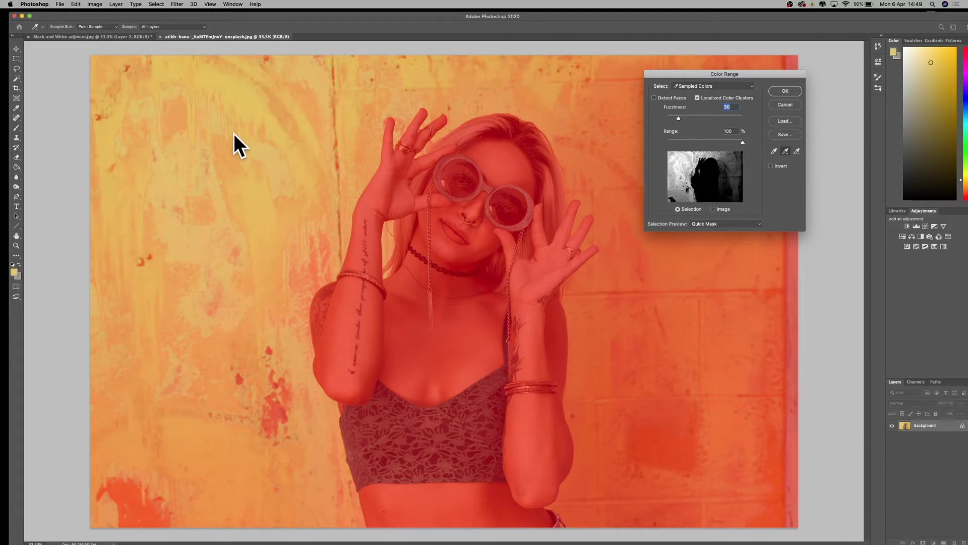
{"action": "left_click", "coordinate": [251, 195], "text": "shift"}
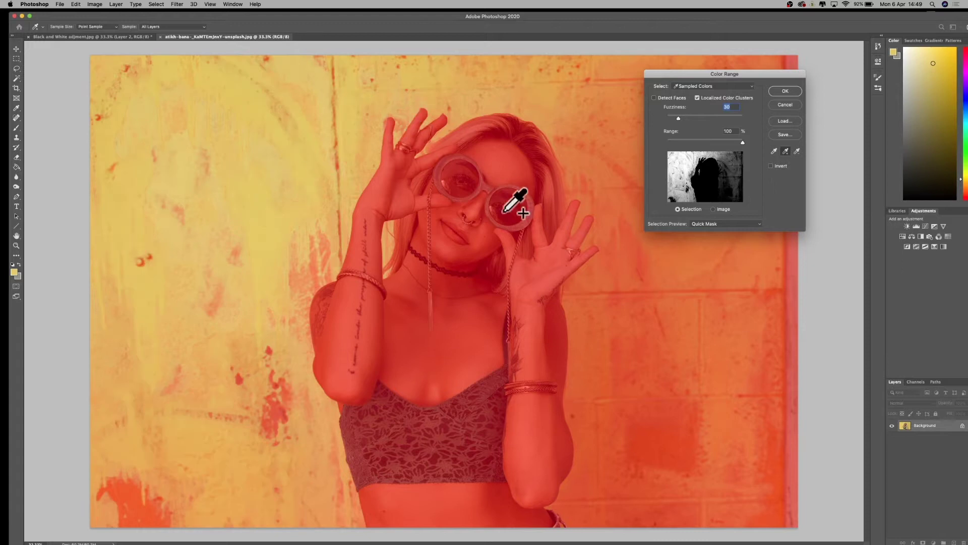
Add color samples from the right half of the wall, its dark lower patch, and the wall beside the tattooed shoulder.
{"action": "left_click", "coordinate": [580, 222]}
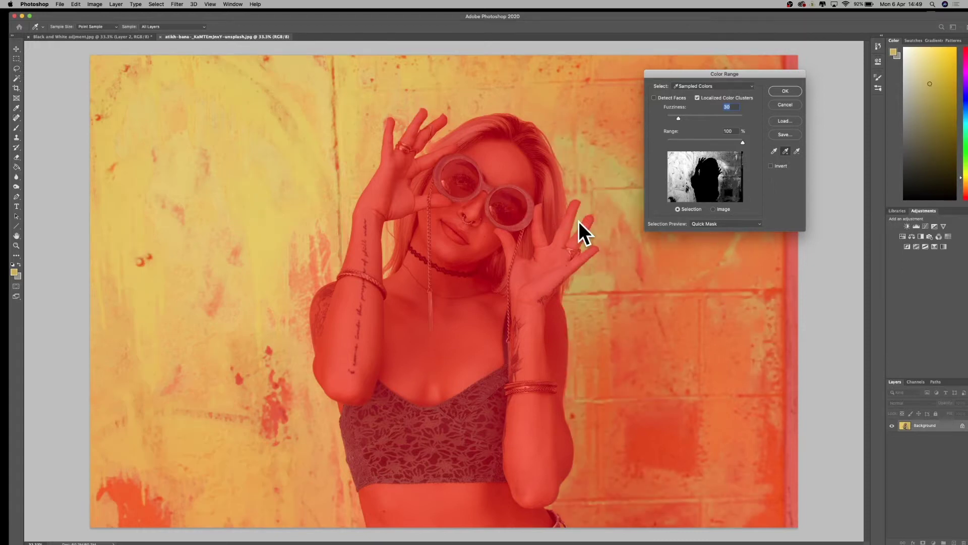
{"action": "left_click", "coordinate": [622, 279]}
{"action": "left_click", "coordinate": [689, 245]}
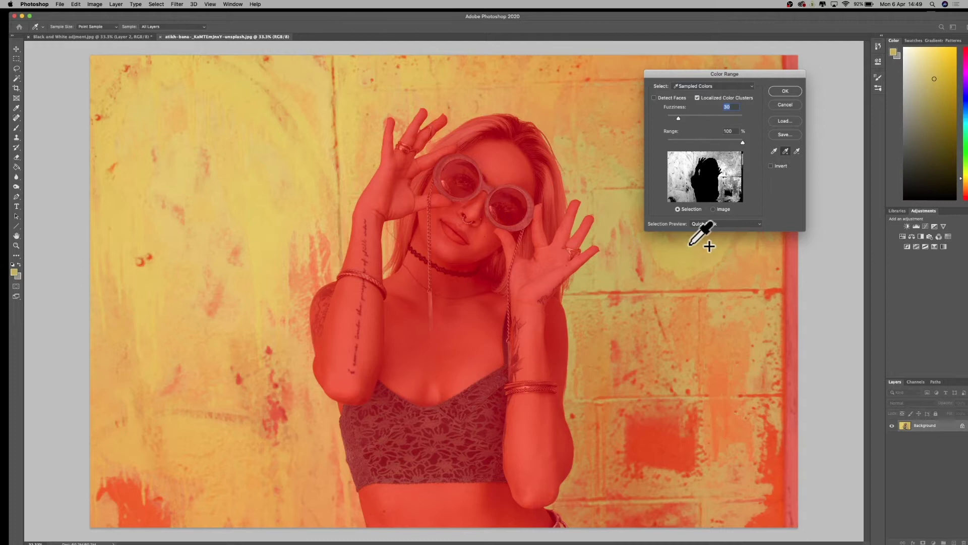
{"action": "left_click", "coordinate": [657, 456]}
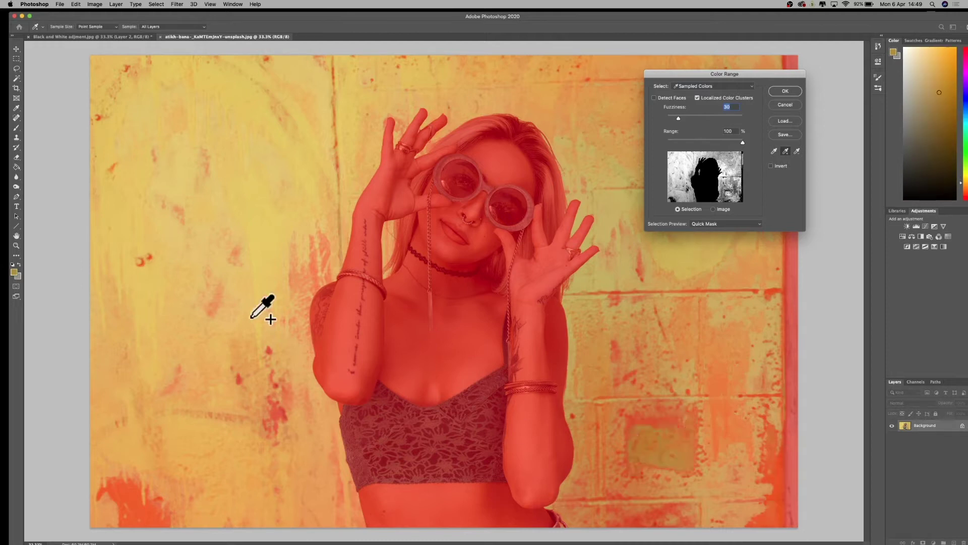
{"action": "left_click", "coordinate": [316, 275]}
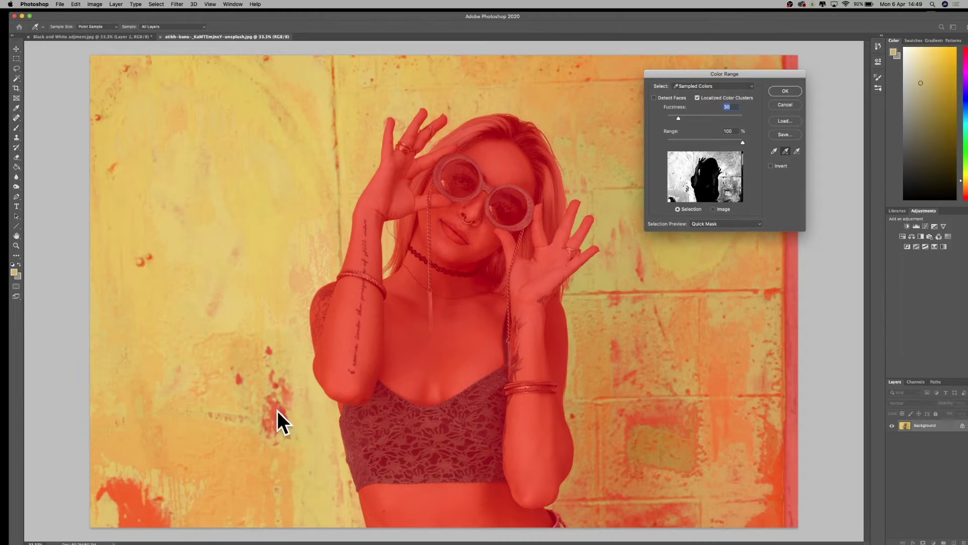
{"action": "left_click", "coordinate": [574, 414]}
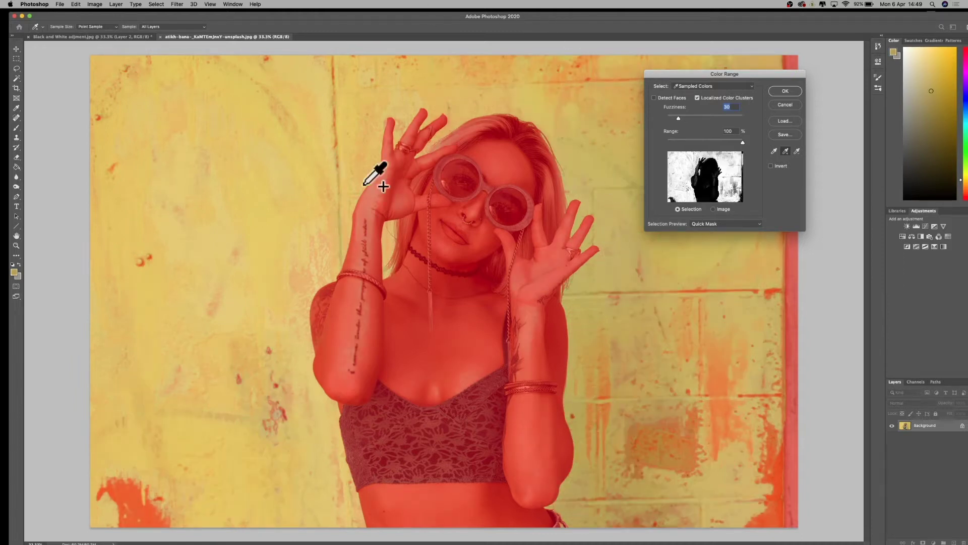
Extend the sampled colors with the gap between arm and hair, the wall beside the right hand, the lower-right orange streaks and the lower-left orange patch.
{"action": "left_click", "coordinate": [389, 246]}
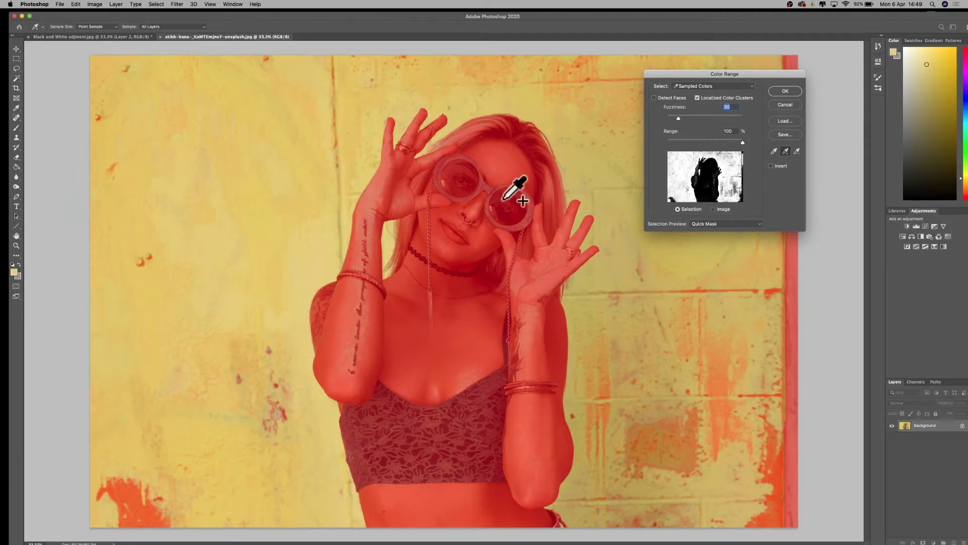
{"action": "left_click", "coordinate": [587, 244], "text": "shift"}
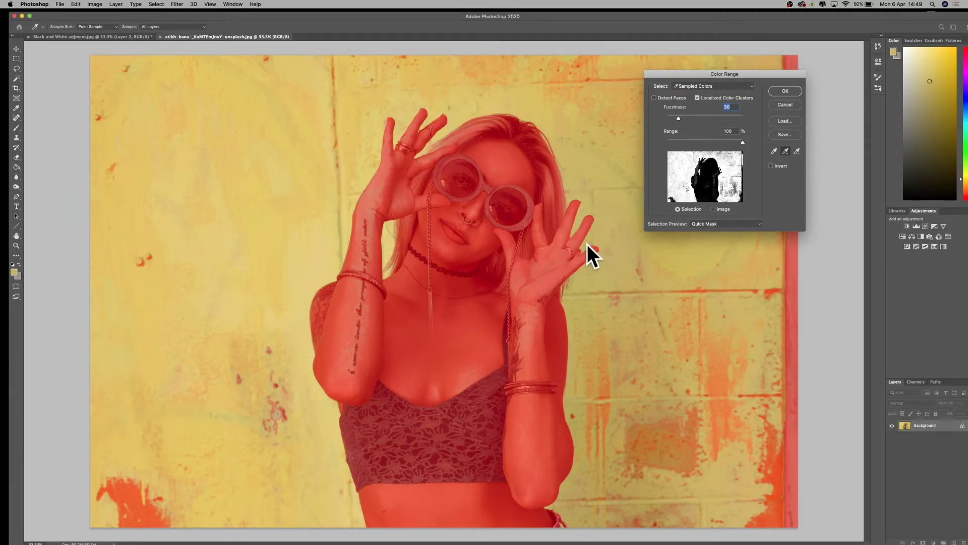
{"action": "left_click", "coordinate": [575, 416]}
{"action": "left_click", "coordinate": [777, 479]}
{"action": "left_click", "coordinate": [792, 481]}
{"action": "left_click", "coordinate": [131, 501]}
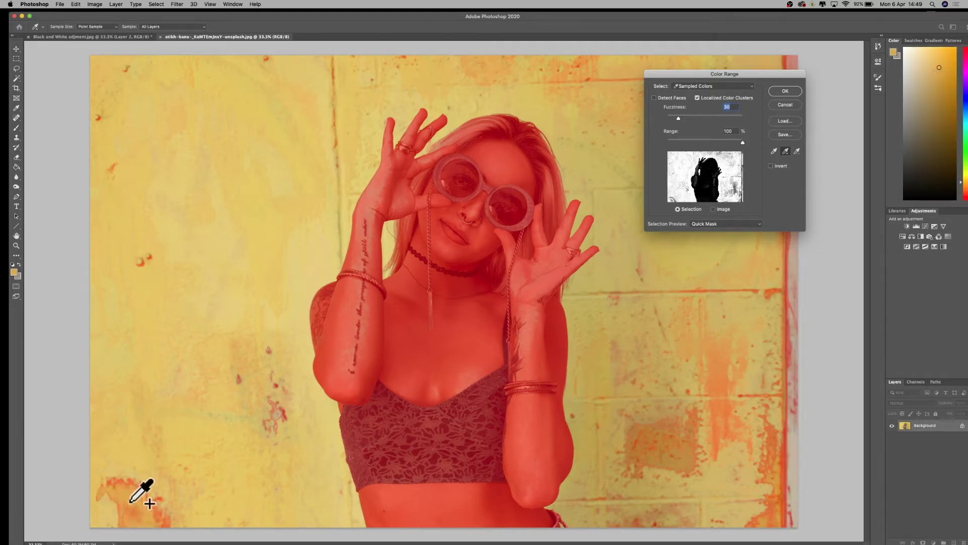
Add samples from the dark stain beside the elbow, the lower-right wall and the wall above the head.
{"action": "left_click", "coordinate": [285, 418]}
{"action": "left_click", "coordinate": [709, 463]}
{"action": "left_click", "coordinate": [487, 68]}
{"action": "left_click", "coordinate": [284, 412]}
Sample the remaining unselected background spots in the selection preview and apply the color range as a selection.
{"action": "left_click", "coordinate": [670, 168]}
{"action": "left_click", "coordinate": [728, 194]}
{"action": "left_click", "coordinate": [735, 197]}
{"action": "left_click", "coordinate": [743, 197]}
{"action": "left_click", "coordinate": [729, 199]}
{"action": "left_click", "coordinate": [728, 195]}
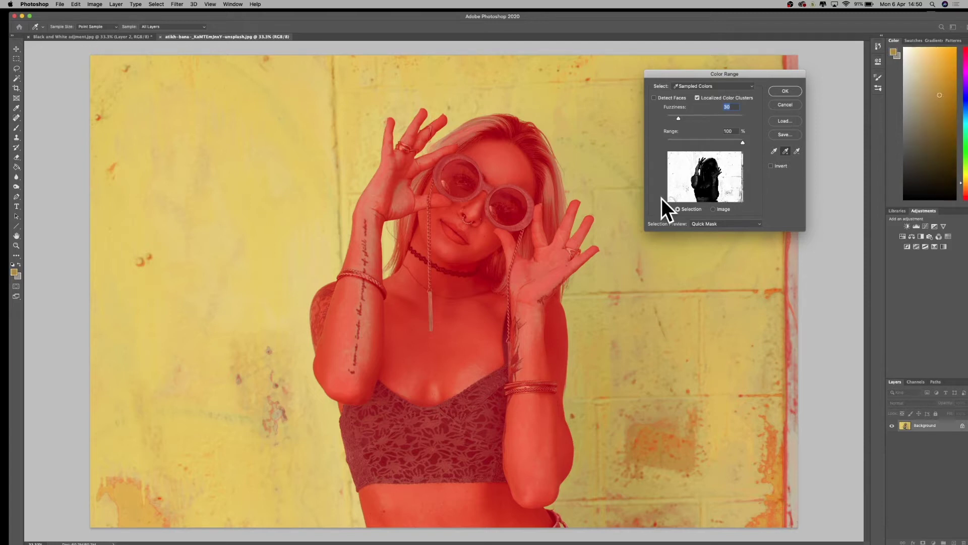
{"action": "left_click", "coordinate": [678, 199]}
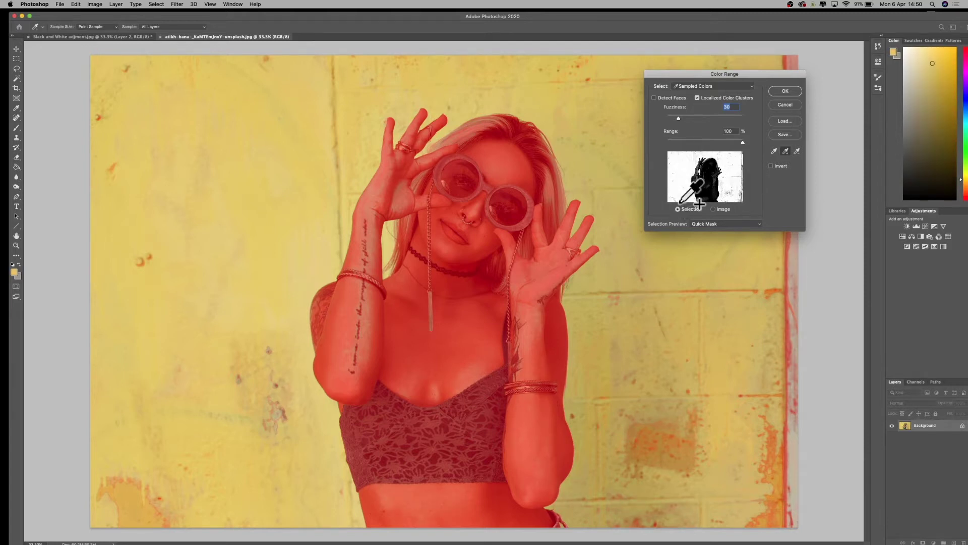
{"action": "left_click", "coordinate": [681, 169]}
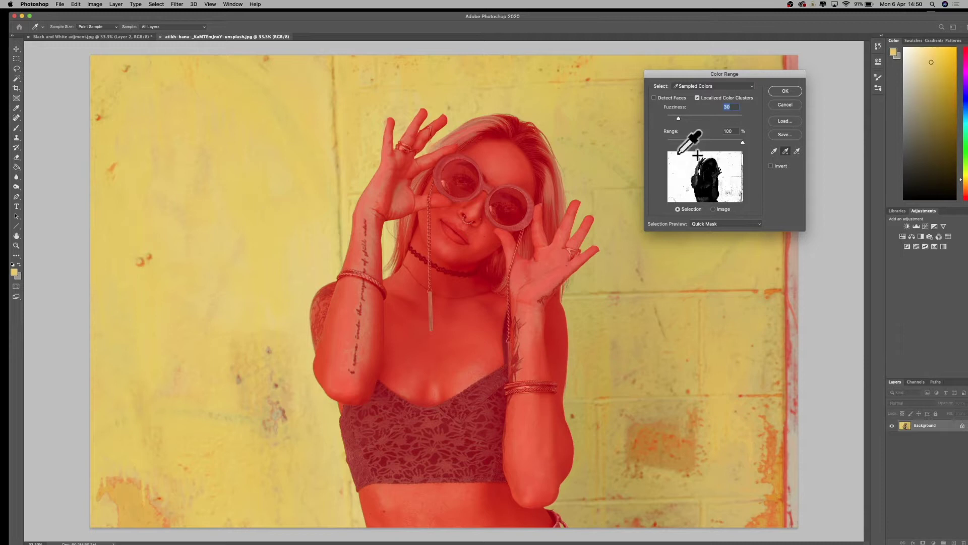
{"action": "left_click", "coordinate": [786, 91]}
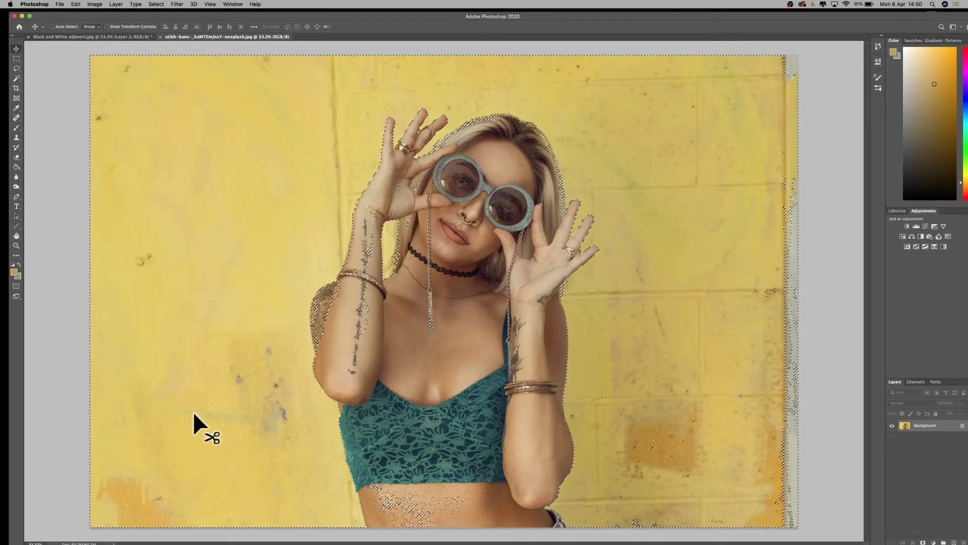
Add a layer mask that hides the selected background, and brush away the wall remnants along the photo's right edge in black.
{"action": "left_click", "coordinate": [115, 4]}
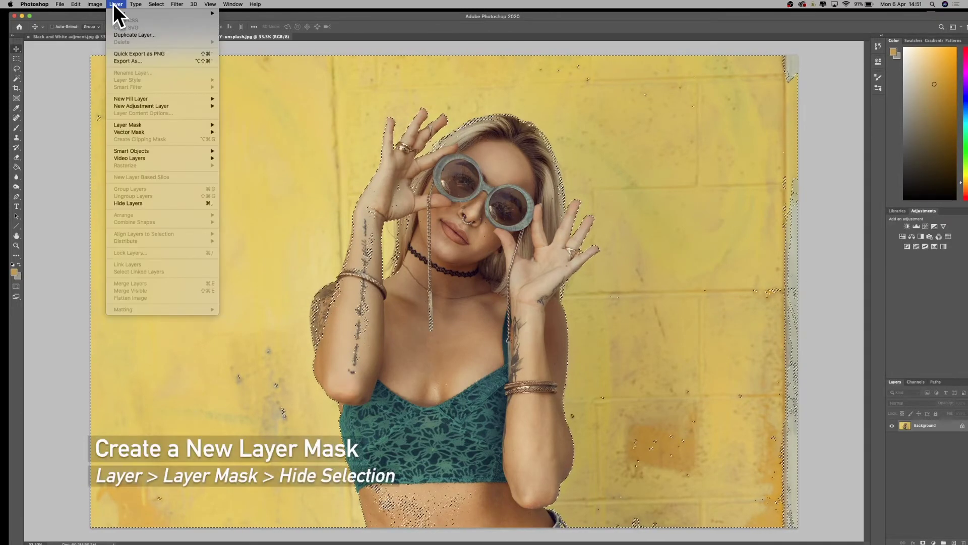
{"action": "mouse_move", "coordinate": [182, 124]}
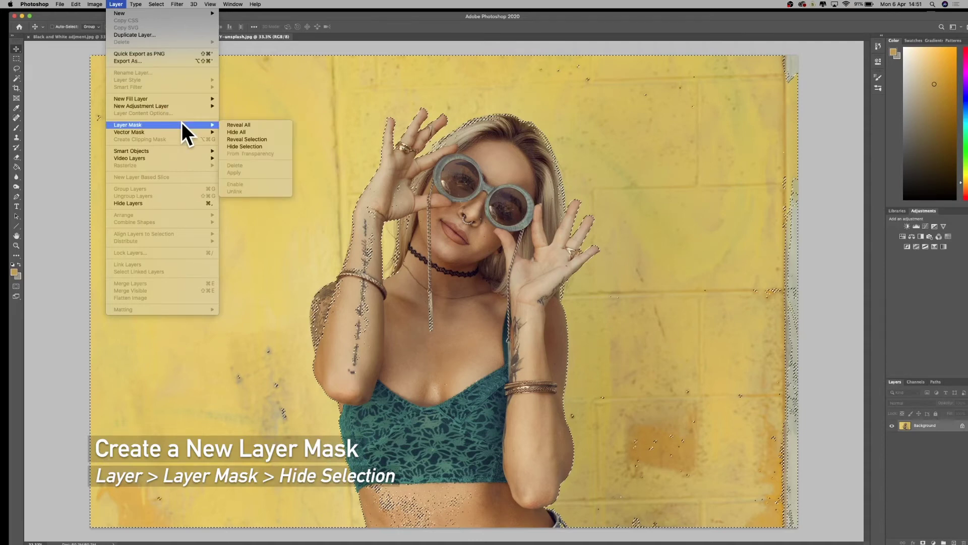
{"action": "left_click", "coordinate": [240, 146]}
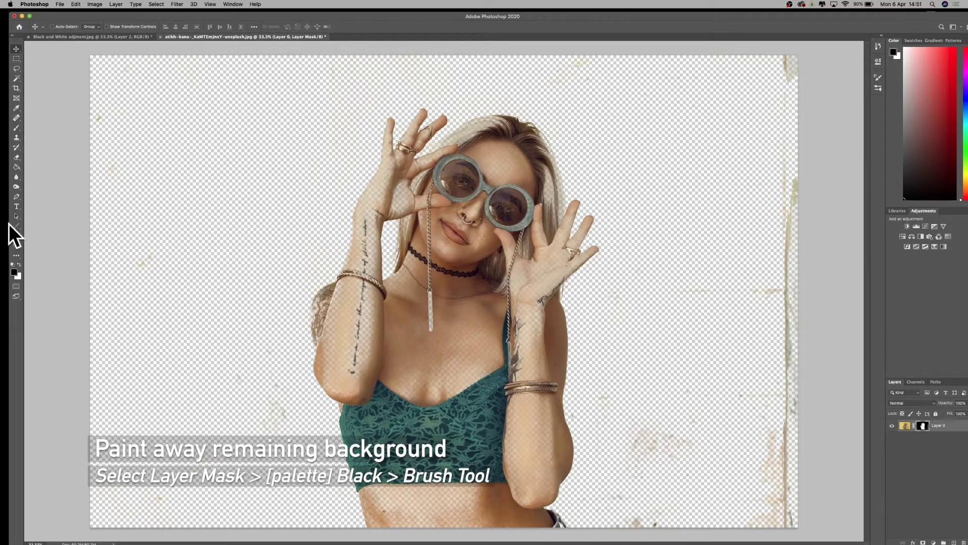
{"action": "left_click", "coordinate": [17, 132]}
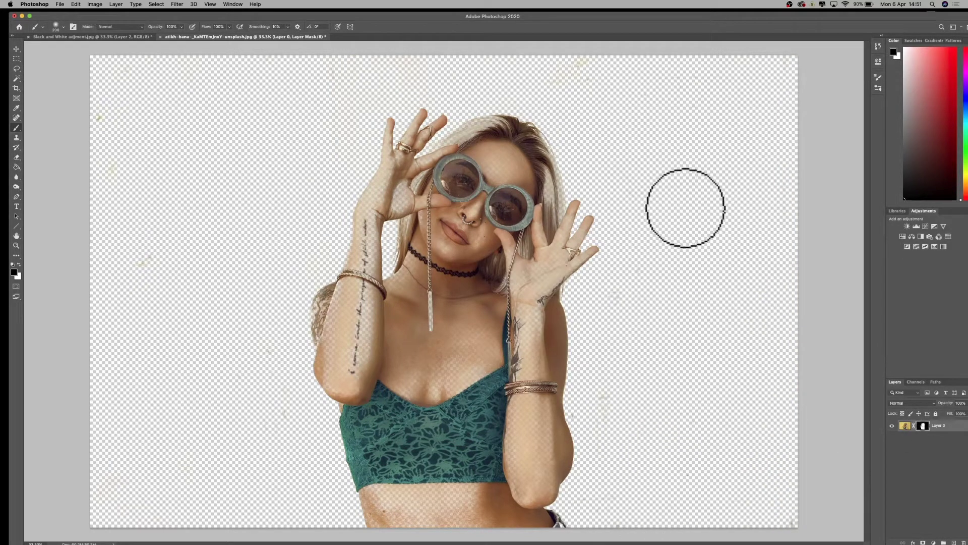
Create a new layer beneath the masked photo and fill it with white using the Paint Bucket.
{"action": "left_click", "coordinate": [955, 543]}
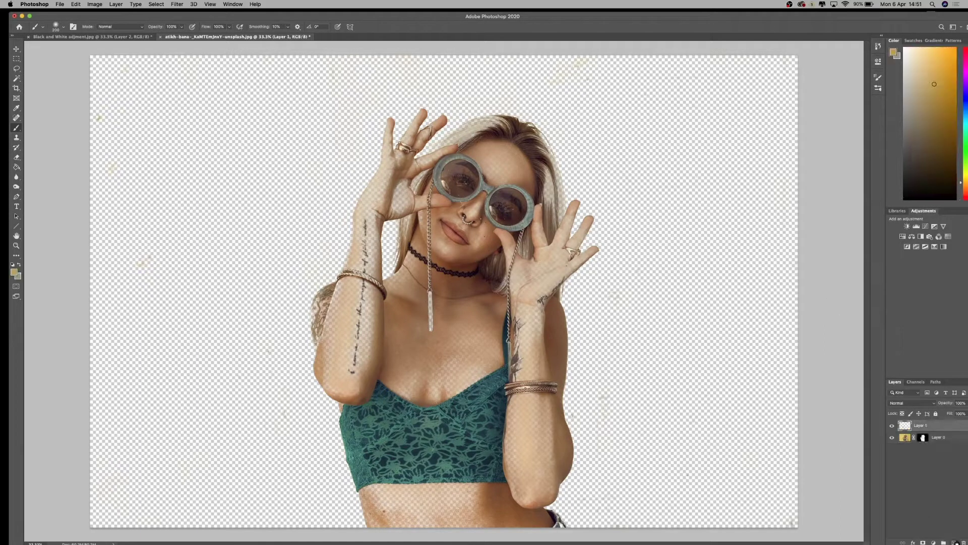
{"action": "left_click_drag", "start_coordinate": [923, 427], "coordinate": [932, 444]}
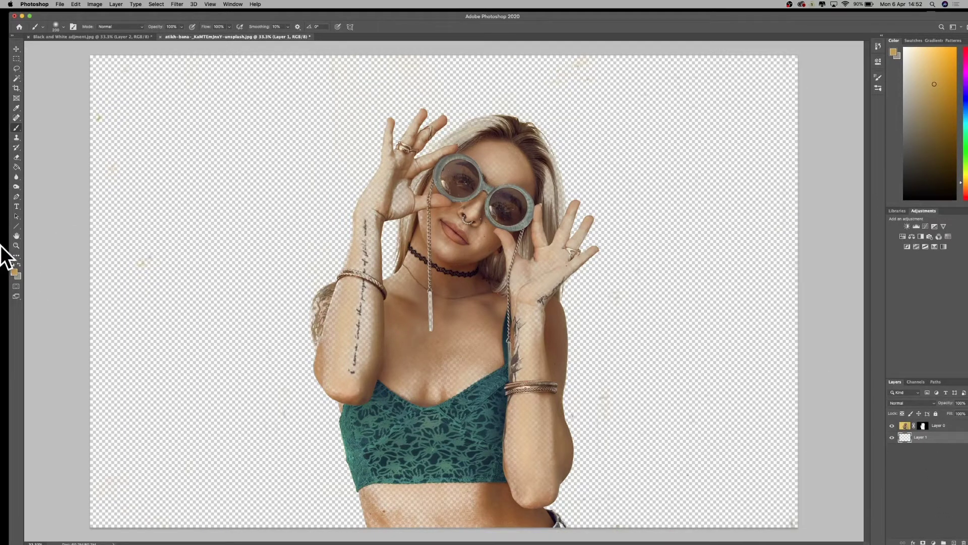
{"action": "left_click", "coordinate": [13, 265]}
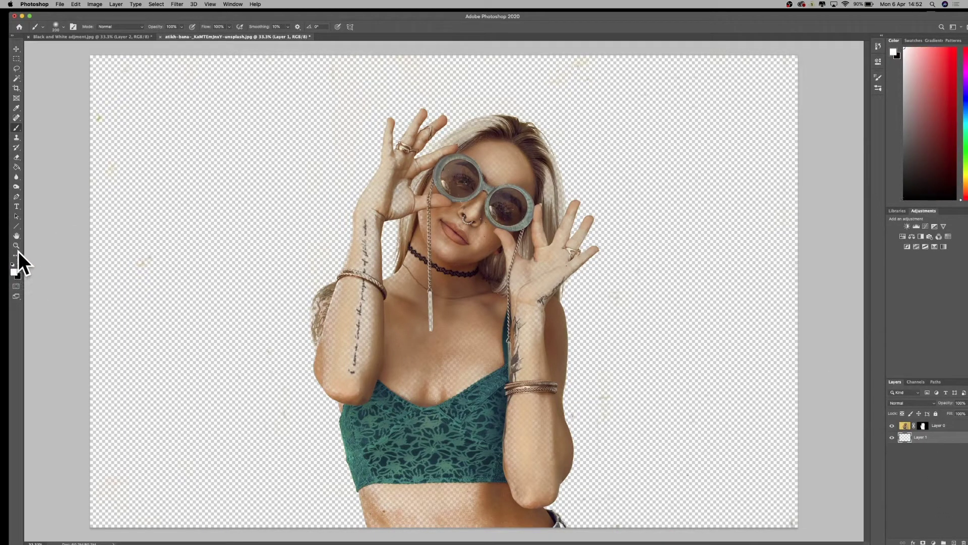
{"action": "left_click", "coordinate": [19, 168]}
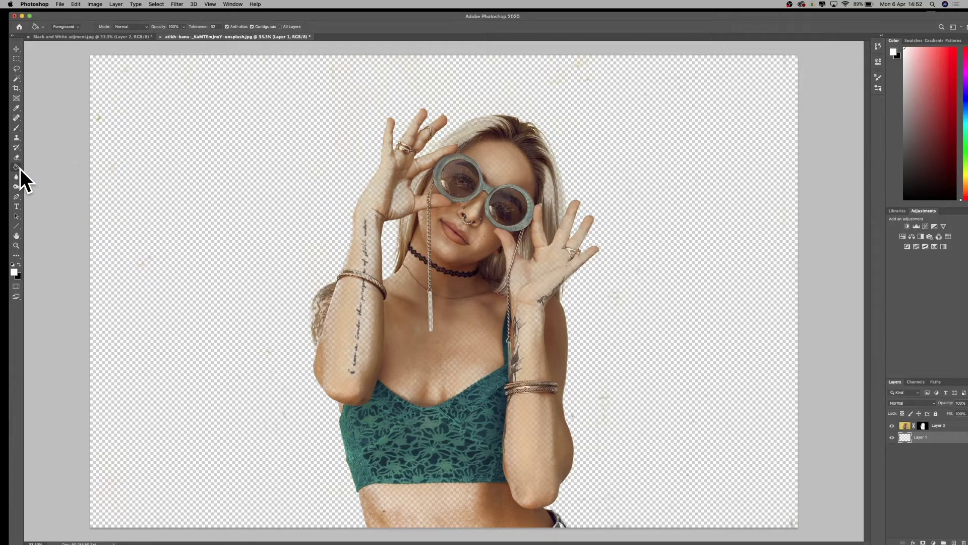
{"action": "left_click", "coordinate": [135, 141]}
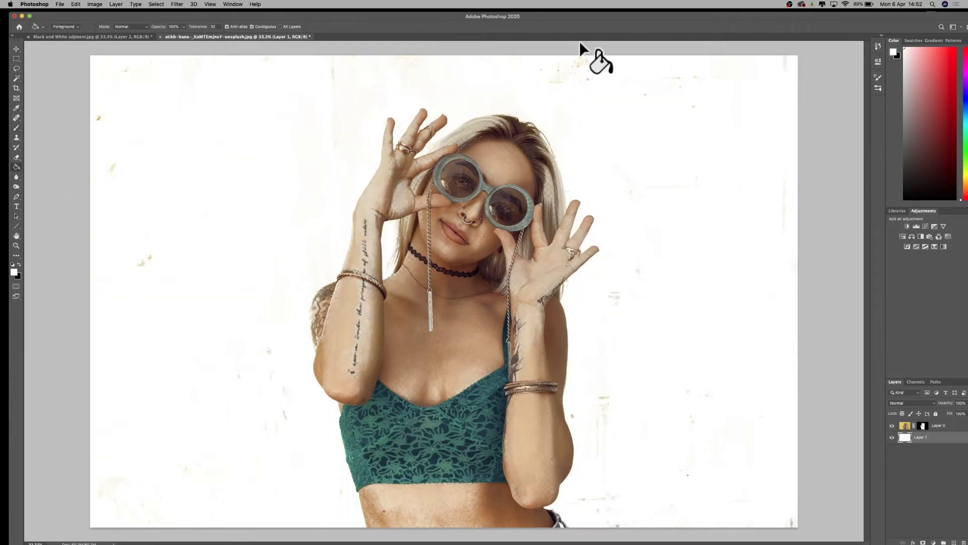
Paint black on the photo's layer mask to remove leftover wall specks from the background on the left side.
{"action": "left_click", "coordinate": [923, 425]}
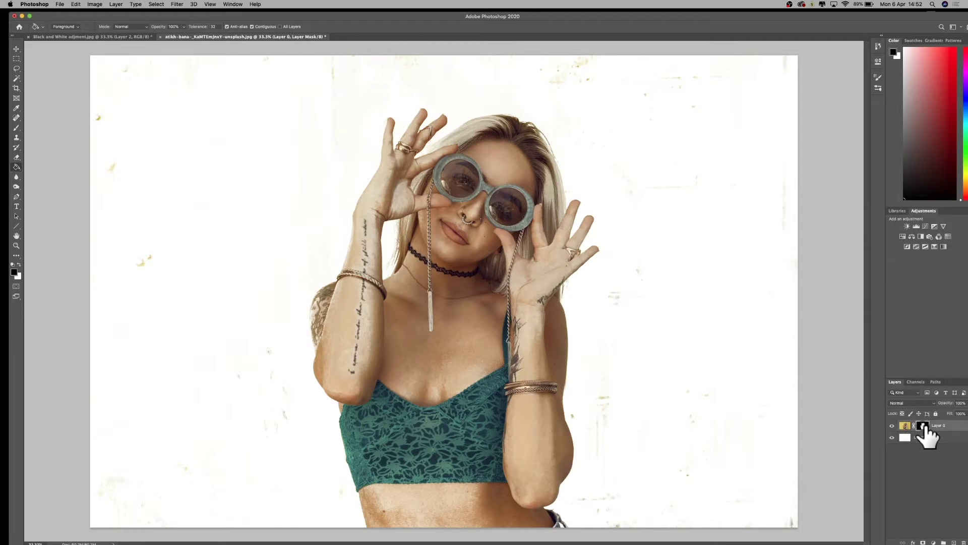
{"action": "key", "text": "x"}
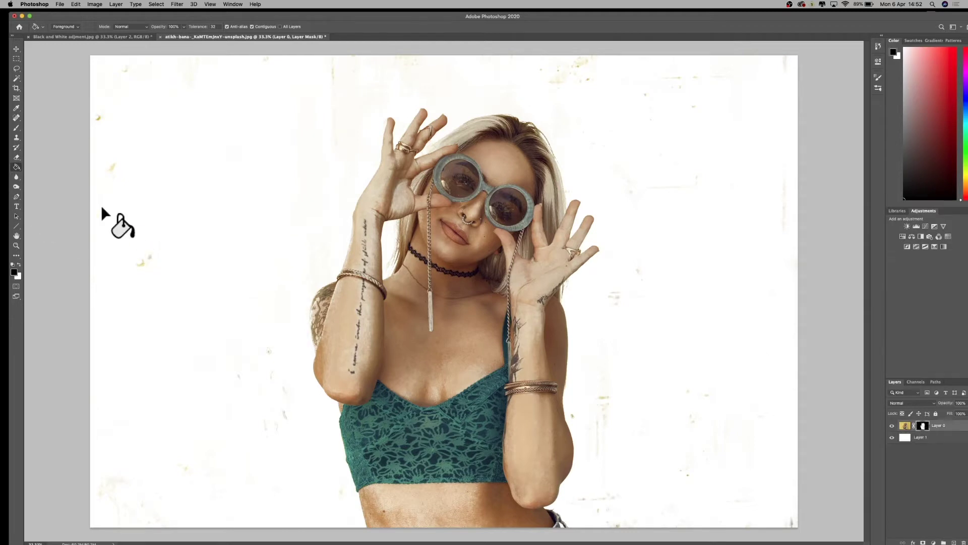
{"action": "left_click", "coordinate": [16, 129]}
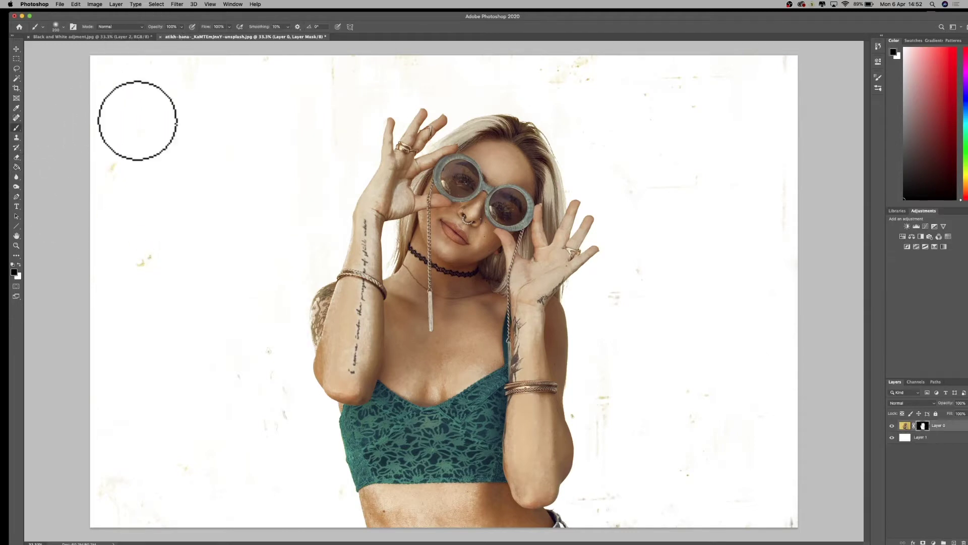
{"action": "mouse_move", "coordinate": [161, 212]}
{"action": "left_mouse_down"}
{"action": "mouse_move", "coordinate": [143, 182]}
{"action": "mouse_move", "coordinate": [151, 257]}
{"action": "mouse_move", "coordinate": [138, 175]}
{"action": "mouse_move", "coordinate": [121, 153]}
{"action": "left_mouse_up"}
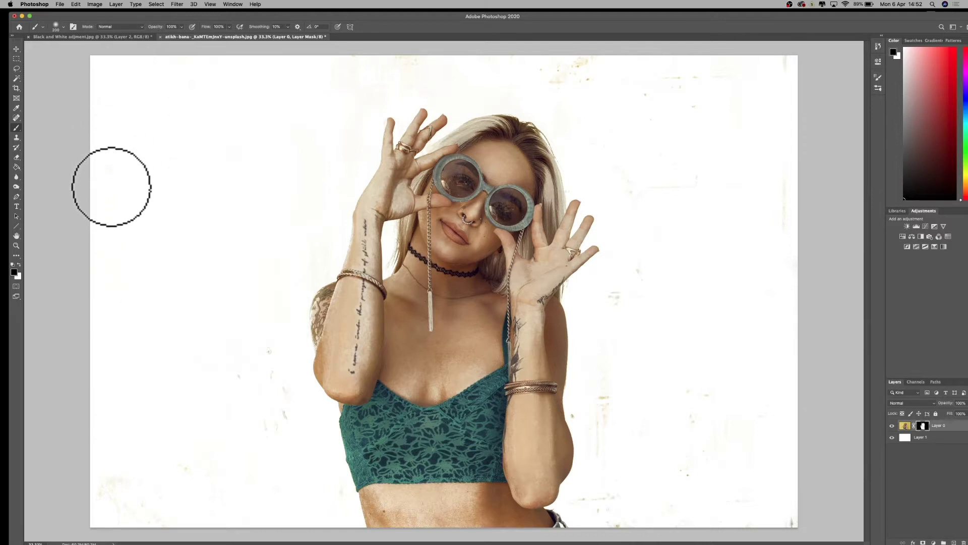
{"action": "mouse_move", "coordinate": [224, 442]}
{"action": "left_mouse_down"}
{"action": "mouse_move", "coordinate": [190, 468]}
{"action": "mouse_move", "coordinate": [171, 506]}
{"action": "mouse_move", "coordinate": [126, 499]}
{"action": "mouse_move", "coordinate": [125, 486]}
{"action": "mouse_move", "coordinate": [145, 538]}
{"action": "mouse_move", "coordinate": [127, 498]}
{"action": "left_mouse_up"}
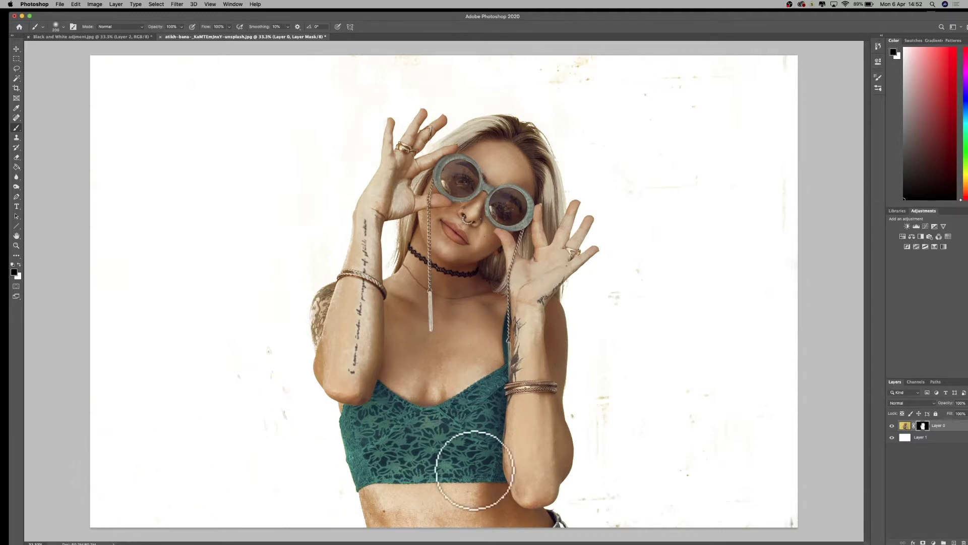
Enlarge the brush and paint out the leftover wall marks across the right side of the background on the mask.
{"action": "key", "text": "bracketleft"}
{"action": "key", "text": "bracketleft"}
{"action": "key", "text": "bracketleft"}
{"action": "key", "text": "bracketleft"}
{"action": "key", "text": "bracketright"}
{"action": "key", "text": "bracketright"}
{"action": "key", "text": "bracketright"}
{"action": "key", "text": "bracketright"}
{"action": "key", "text": "bracketright"}
{"action": "key", "text": "bracketright"}
{"action": "key", "text": "bracketright"}
{"action": "mouse_move", "coordinate": [587, 46]}
{"action": "left_mouse_down"}
{"action": "mouse_move", "coordinate": [607, 494]}
{"action": "mouse_move", "coordinate": [794, 523]}
{"action": "left_mouse_up"}
Paint out the fine background marks around the woman's elbow and torso on the mask, using a smaller brush at 66.7% zoom.
{"action": "key", "text": "bracketleft"}
{"action": "key", "text": "bracketleft"}
{"action": "key", "text": "bracketleft"}
{"action": "key", "text": "bracketleft"}
{"action": "key", "text": "bracketleft"}
{"action": "key", "text": "bracketleft"}
{"action": "key", "text": "super+equal"}
{"action": "key", "text": "super+equal"}
{"action": "key", "text": "super+minus"}
{"action": "key", "text": "super+minus"}
{"action": "key", "text": "super+equal"}
{"action": "key", "text": "super+equal"}
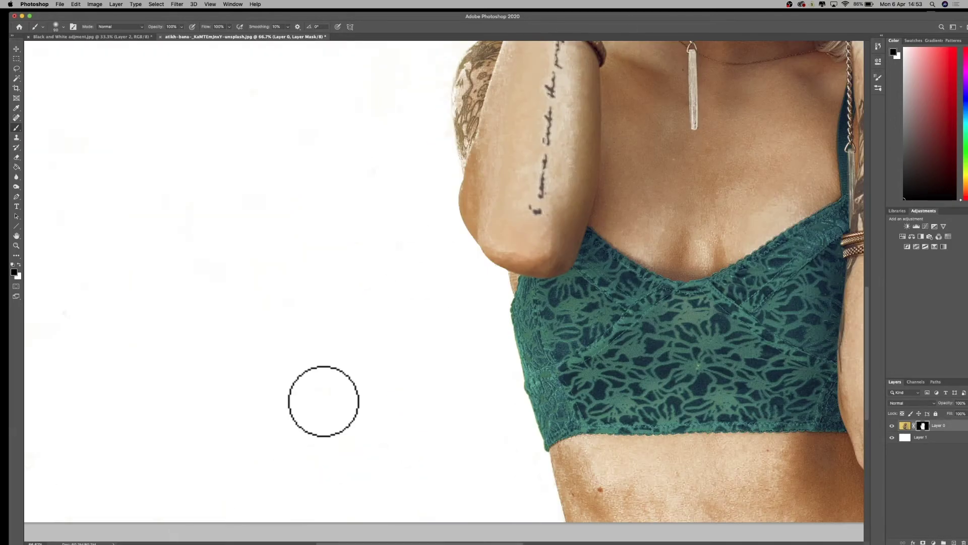
{"action": "left_click_drag", "start_coordinate": [504, 101], "coordinate": [411, 454]}
{"action": "left_click_drag", "start_coordinate": [706, 157], "coordinate": [438, 137]}
{"action": "key", "text": "bracketleft"}
{"action": "key", "text": "bracketleft"}
{"action": "key", "text": "bracketleft"}
{"action": "key", "text": "bracketleft"}
{"action": "key", "text": "bracketleft"}
{"action": "key", "text": "bracketleft"}
{"action": "key", "text": "bracketleft"}
{"action": "key", "text": "bracketleft"}
{"action": "key", "text": "bracketleft"}
{"action": "key", "text": "bracketright"}
{"action": "key", "text": "bracketright"}
{"action": "key", "text": "bracketright"}
{"action": "key", "text": "bracketright"}
{"action": "key", "text": "bracketright"}
{"action": "left_click_drag", "start_coordinate": [698, 262], "coordinate": [666, 307]}
{"action": "mouse_move", "coordinate": [664, 479]}
{"action": "left_mouse_down"}
{"action": "mouse_move", "coordinate": [399, 101]}
{"action": "mouse_move", "coordinate": [412, 423]}
{"action": "left_mouse_up"}
{"action": "left_click_drag", "start_coordinate": [366, 95], "coordinate": [618, 201]}
{"action": "left_click_drag", "start_coordinate": [160, 196], "coordinate": [510, 300]}
{"action": "left_click_drag", "start_coordinate": [180, 149], "coordinate": [306, 206]}
Mask out the faint remaining marks beside the raised arm and tattooed shoulder with a larger brush.
{"action": "key", "text": "bracketright"}
{"action": "key", "text": "bracketright"}
{"action": "key", "text": "bracketright"}
{"action": "key", "text": "bracketright"}
{"action": "key", "text": "bracketright"}
{"action": "left_click_drag", "start_coordinate": [532, 509], "coordinate": [388, 128]}
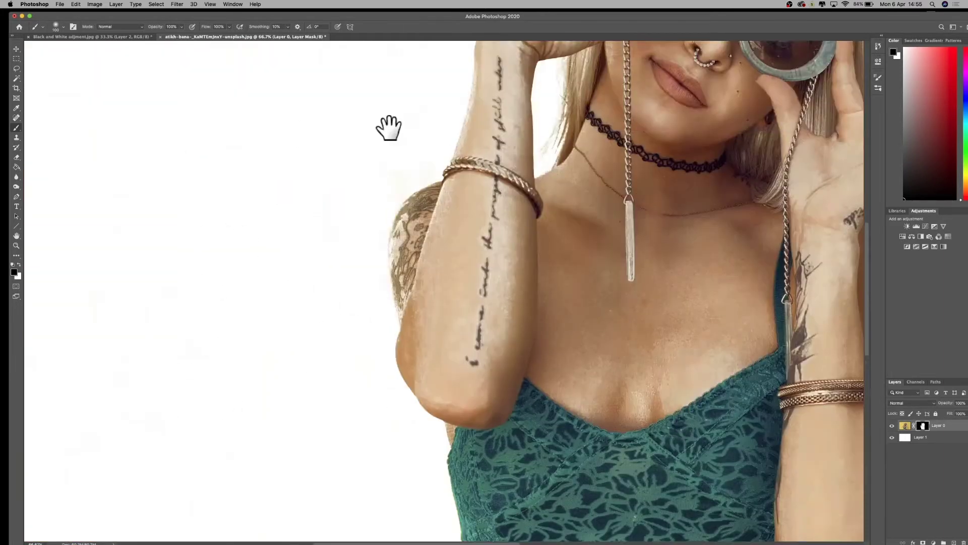
{"action": "left_click_drag", "start_coordinate": [605, 212], "coordinate": [410, 130]}
{"action": "left_click_drag", "start_coordinate": [581, 71], "coordinate": [348, 494]}
{"action": "key", "text": "super+minus"}
{"action": "key", "text": "super+minus"}
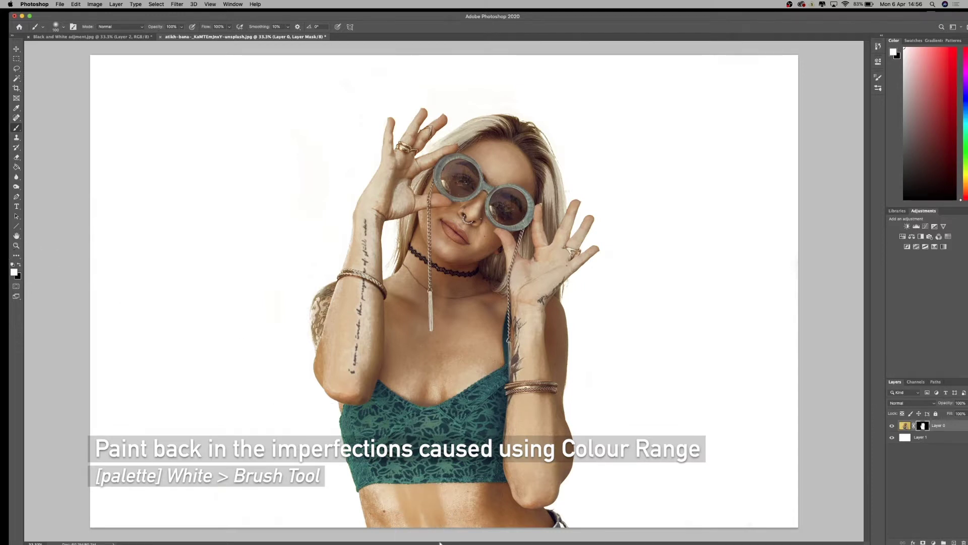
Paint white on the photo's layer mask to restore the top and midriff, with a smaller brush for the tattooed shoulder and elbow.
{"action": "key", "text": "bracketright"}
{"action": "key", "text": "bracketright"}
{"action": "key", "text": "bracketright"}
{"action": "key", "text": "bracketright"}
{"action": "key", "text": "bracketright"}
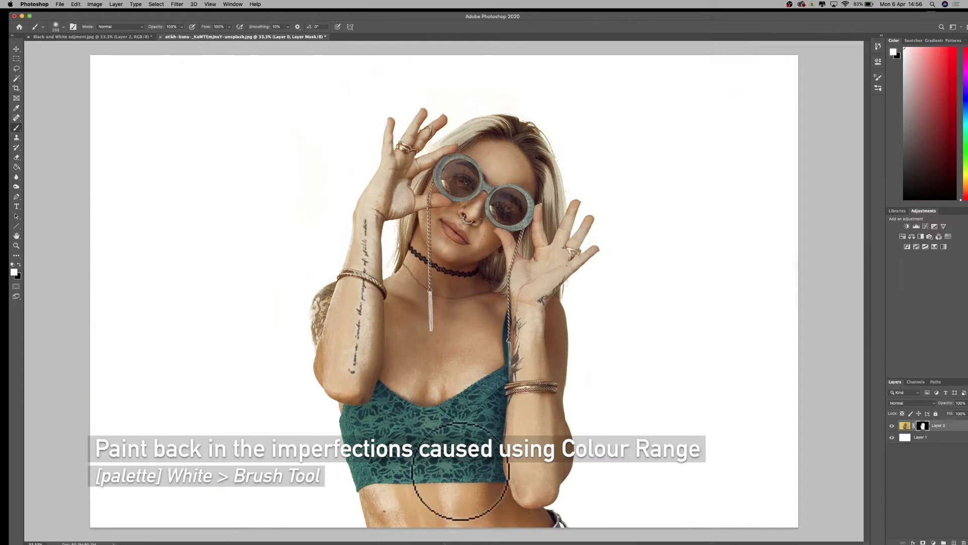
{"action": "mouse_move", "coordinate": [433, 490]}
{"action": "left_mouse_down"}
{"action": "mouse_move", "coordinate": [428, 439]}
{"action": "mouse_move", "coordinate": [486, 382]}
{"action": "mouse_move", "coordinate": [418, 449]}
{"action": "mouse_move", "coordinate": [436, 504]}
{"action": "mouse_move", "coordinate": [406, 488]}
{"action": "mouse_move", "coordinate": [383, 523]}
{"action": "mouse_move", "coordinate": [374, 507]}
{"action": "mouse_move", "coordinate": [394, 472]}
{"action": "left_mouse_up"}
{"action": "key", "text": "bracketleft"}
{"action": "key", "text": "bracketleft"}
{"action": "key", "text": "bracketleft"}
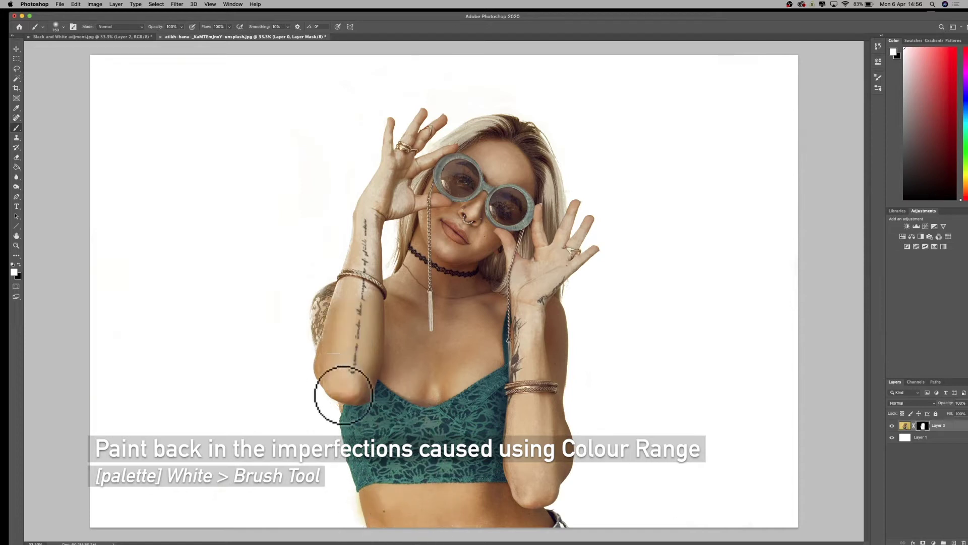
{"action": "left_click_drag", "start_coordinate": [332, 314], "coordinate": [325, 349]}
Paint black with a smaller brush along the tattooed shoulder and elbow to mask out the yellow fringe.
{"action": "key", "text": "super+plus"}
{"action": "key", "text": "super+plus"}
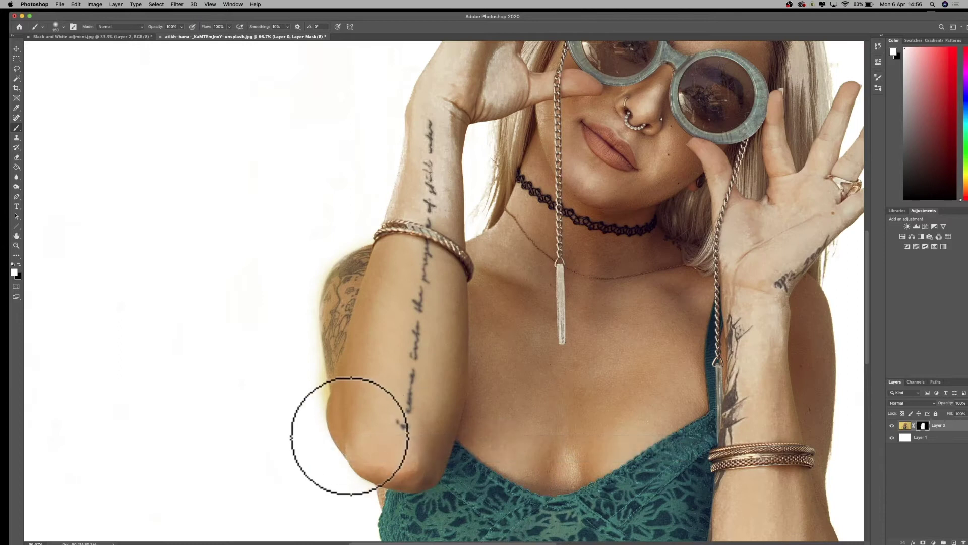
{"action": "left_click", "coordinate": [20, 264]}
{"action": "key", "text": "bracketleft"}
{"action": "key", "text": "bracketleft"}
{"action": "key", "text": "bracketleft"}
{"action": "key", "text": "bracketleft"}
{"action": "key", "text": "bracketleft"}
{"action": "key", "text": "bracketleft"}
{"action": "key", "text": "bracketleft"}
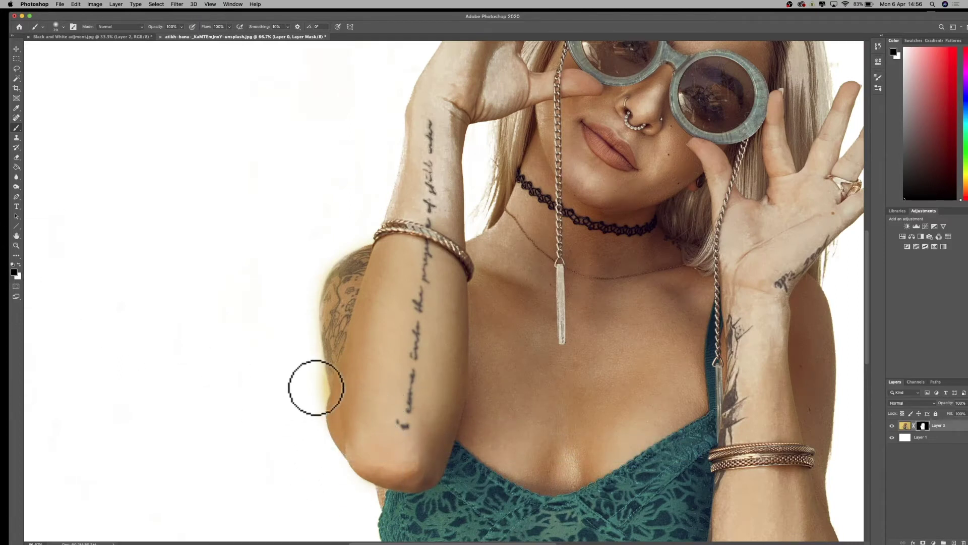
{"action": "left_click", "coordinate": [327, 384]}
{"action": "mouse_move", "coordinate": [327, 384]}
{"action": "left_mouse_down"}
{"action": "mouse_move", "coordinate": [323, 401]}
{"action": "mouse_move", "coordinate": [309, 320]}
{"action": "mouse_move", "coordinate": [317, 260]}
{"action": "mouse_move", "coordinate": [310, 292]}
{"action": "mouse_move", "coordinate": [316, 411]}
{"action": "mouse_move", "coordinate": [327, 269]}
{"action": "mouse_move", "coordinate": [360, 250]}
{"action": "left_mouse_up"}
Paint white with a slightly larger brush to restore the tattooed forearm and strap beneath the lowered hand.
{"action": "key", "text": "bracketright"}
{"action": "key", "text": "bracketright"}
{"action": "key", "text": "bracketright"}
{"action": "key", "text": "x"}
{"action": "left_click_drag", "start_coordinate": [759, 341], "coordinate": [744, 421]}
Resize the brush and paint white on the mask to restore the raised hand, its forearm and the nearby hair.
{"action": "key", "text": "super+minus"}
{"action": "key", "text": "super+minus"}
{"action": "key", "text": "super+minus"}
{"action": "key", "text": "bracketright"}
{"action": "key", "text": "bracketright"}
{"action": "key", "text": "bracketright"}
{"action": "key", "text": "bracketright"}
{"action": "key", "text": "bracketright"}
{"action": "key", "text": "bracketright"}
{"action": "key", "text": "bracketright"}
{"action": "key", "text": "bracketright"}
{"action": "key", "text": "bracketright"}
{"action": "key", "text": "bracketleft"}
{"action": "key", "text": "bracketleft"}
{"action": "key", "text": "bracketleft"}
{"action": "key", "text": "bracketleft"}
{"action": "key", "text": "bracketleft"}
{"action": "key", "text": "bracketleft"}
{"action": "key", "text": "bracketleft"}
{"action": "key", "text": "bracketleft"}
{"action": "key", "text": "bracketleft"}
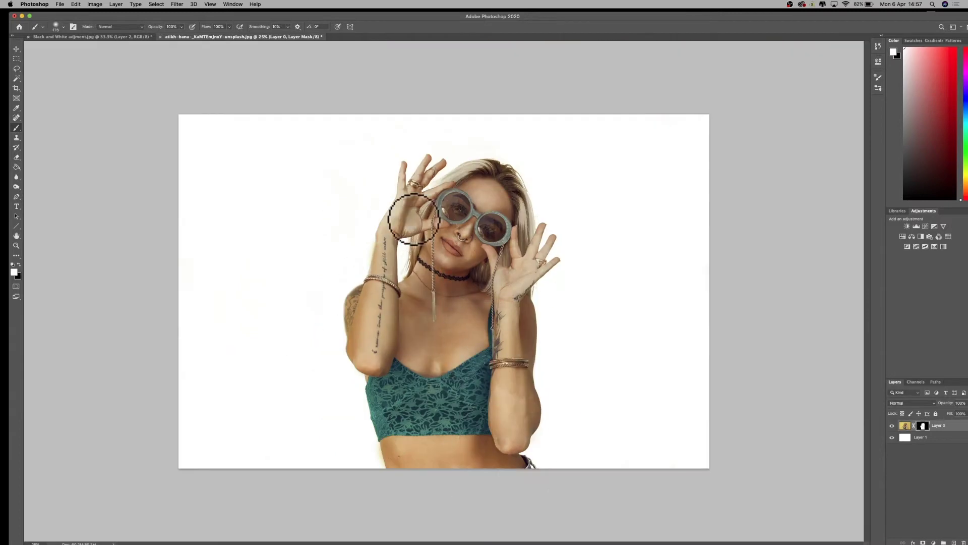
{"action": "scroll", "coordinate": [416, 199], "scroll_direction": "up", "scroll_amount": 4}
{"action": "left_click_drag", "start_coordinate": [371, 169], "coordinate": [362, 227]}
{"action": "left_click_drag", "start_coordinate": [327, 258], "coordinate": [267, 400]}
{"action": "mouse_move", "coordinate": [579, 149]}
{"action": "left_mouse_down"}
{"action": "mouse_move", "coordinate": [411, 151]}
{"action": "mouse_move", "coordinate": [308, 214]}
{"action": "left_mouse_up"}
Paint white over the face, hair and lowered hand, including the fingers and ring, to restore missing details.
{"action": "key", "text": "bracketright"}
{"action": "left_click_drag", "start_coordinate": [525, 130], "coordinate": [691, 304]}
{"action": "left_click_drag", "start_coordinate": [591, 278], "coordinate": [479, 135]}
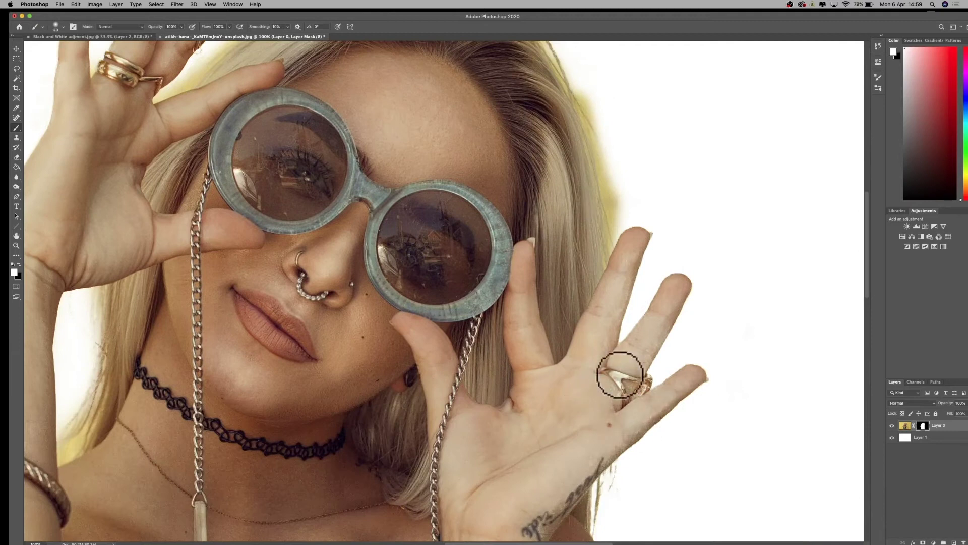
{"action": "left_click_drag", "start_coordinate": [623, 374], "coordinate": [657, 340]}
{"action": "left_click_drag", "start_coordinate": [490, 254], "coordinate": [491, 53]}
Paint black with a smaller brush to mask out the yellow fringe beside the hair above the lowered hand.
{"action": "key", "text": "bracketleft"}
{"action": "key", "text": "bracketleft"}
{"action": "key", "text": "bracketleft"}
{"action": "key", "text": "x"}
{"action": "mouse_move", "coordinate": [616, 265]}
{"action": "left_mouse_down"}
{"action": "mouse_move", "coordinate": [620, 313]}
{"action": "mouse_move", "coordinate": [631, 253]}
{"action": "left_mouse_up"}
Mask out the yellow remnant between the raised forearm and the neck with a finer black brush.
{"action": "key", "text": "x"}
{"action": "key", "text": "x"}
{"action": "key", "text": "bracketleft"}
{"action": "key", "text": "bracketleft"}
{"action": "key", "text": "bracketleft"}
{"action": "key", "text": "bracketleft"}
{"action": "key", "text": "x"}
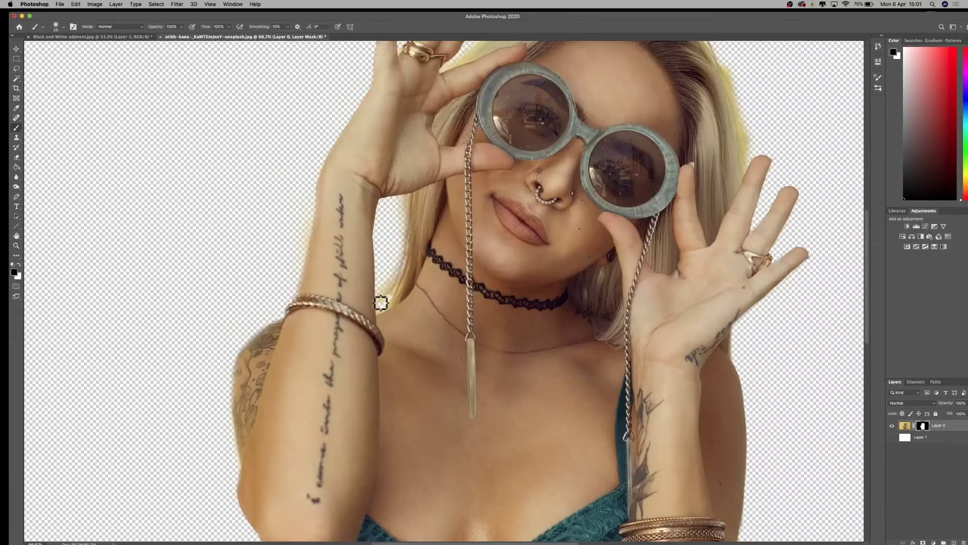
{"action": "left_click_drag", "start_coordinate": [381, 302], "coordinate": [387, 283]}
Refine the mask along the crown and outer edge of the hair, painting with a finely sized brush at 200% zoom.
{"action": "key", "text": "x"}
{"action": "mouse_move", "coordinate": [746, 179]}
{"action": "left_mouse_down"}
{"action": "mouse_move", "coordinate": [536, 236]}
{"action": "mouse_move", "coordinate": [519, 134]}
{"action": "left_mouse_up"}
{"action": "key", "text": "x"}
{"action": "key", "text": "super+plus"}
{"action": "key", "text": "super+plus"}
{"action": "key", "text": "super+plus"}
{"action": "key", "text": "bracketleft"}
{"action": "key", "text": "bracketleft"}
{"action": "key", "text": "bracketleft"}
{"action": "key", "text": "bracketleft"}
{"action": "key", "text": "bracketleft"}
{"action": "key", "text": "bracketleft"}
{"action": "key", "text": "bracketleft"}
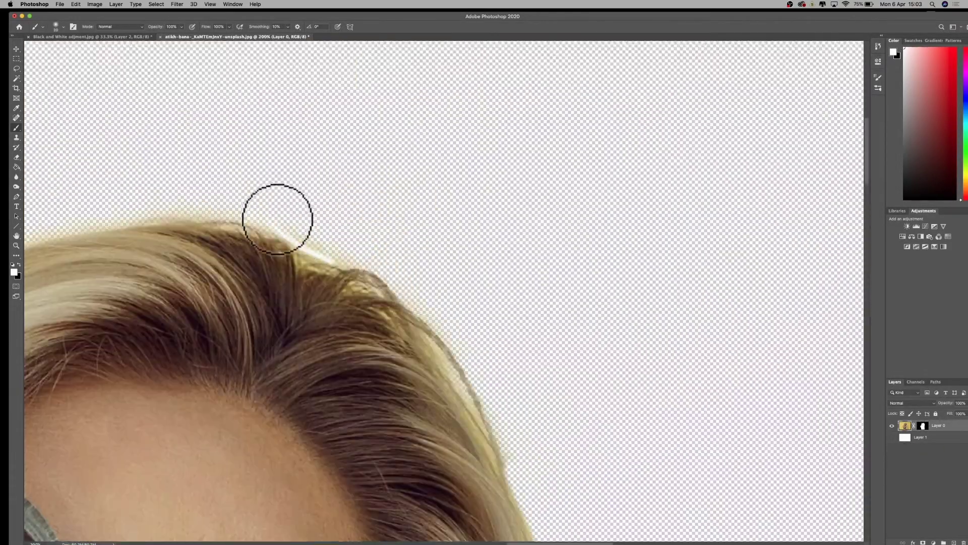
{"action": "key", "text": "bracketright"}
{"action": "key", "text": "bracketright"}
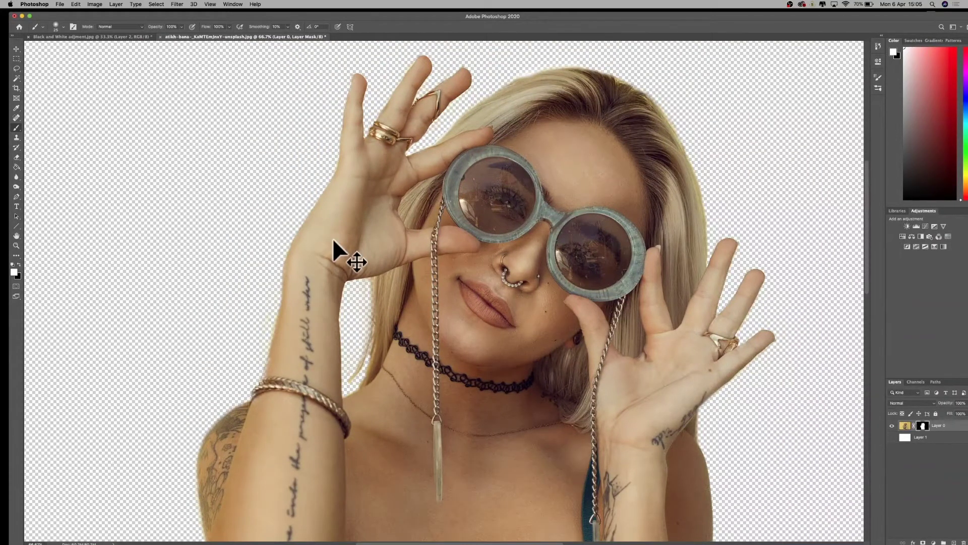
Open the Camera Raw Filter on the photo layer and set its treatment to Black & White.
{"action": "key", "text": "super+minus"}
{"action": "key", "text": "super+minus"}
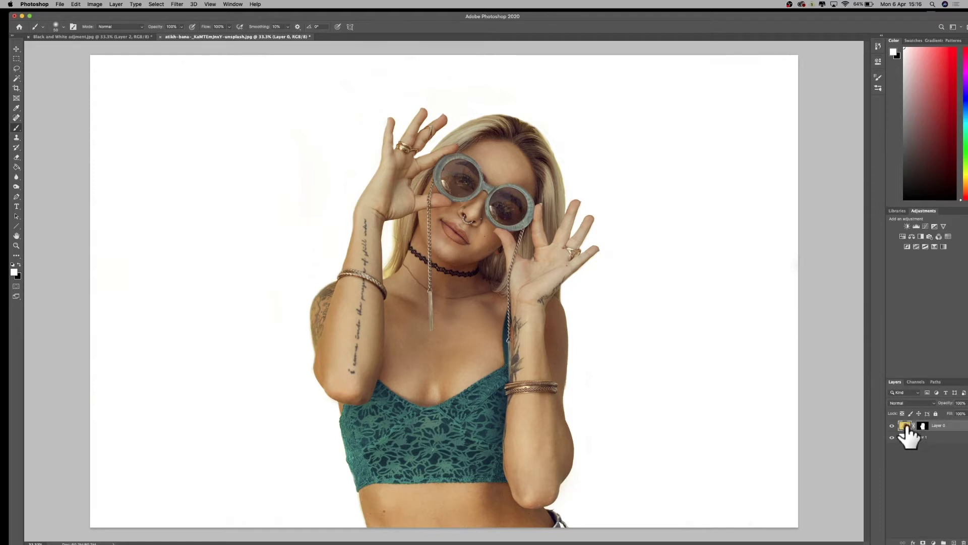
{"action": "left_click", "coordinate": [177, 4]}
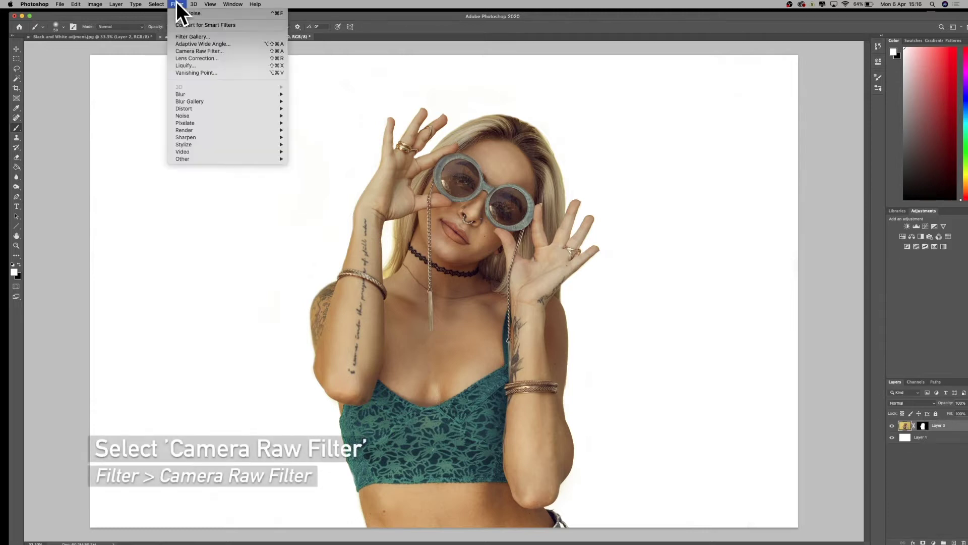
{"action": "left_click", "coordinate": [195, 50]}
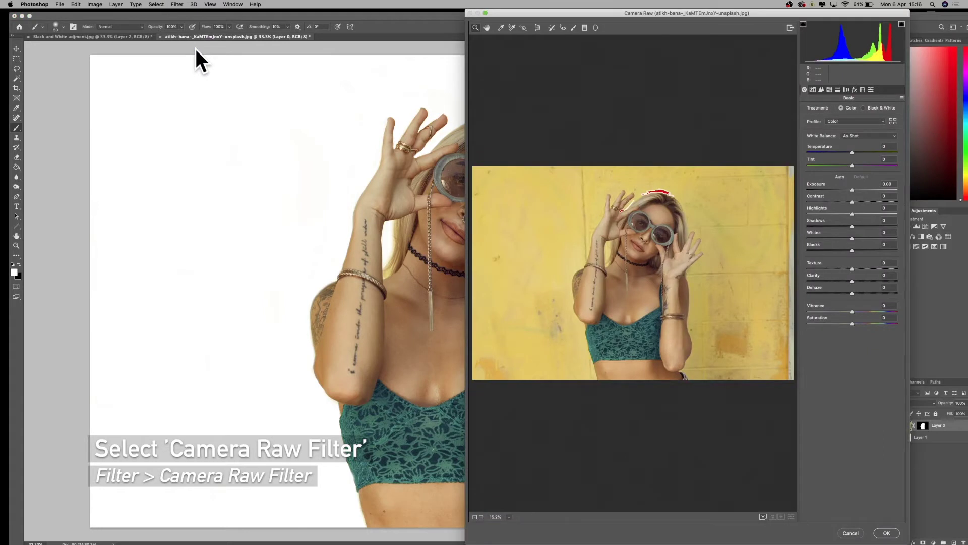
{"action": "left_click", "coordinate": [865, 108]}
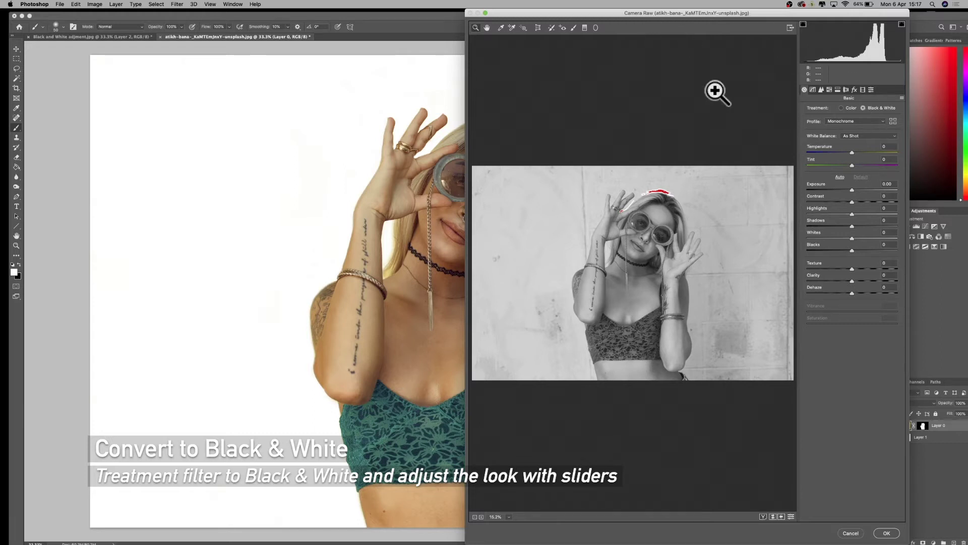
Set Exposure to +0.50 and Contrast to +21, darken the Shadows and Blacks, and apply the Camera Raw adjustments.
{"action": "left_click_drag", "start_coordinate": [850, 191], "coordinate": [843, 250]}
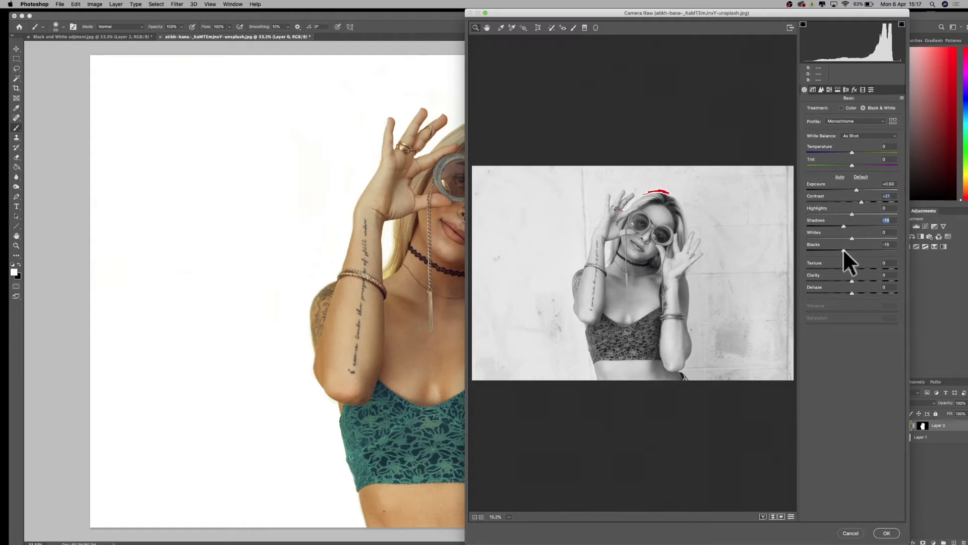
{"action": "left_click", "coordinate": [845, 249]}
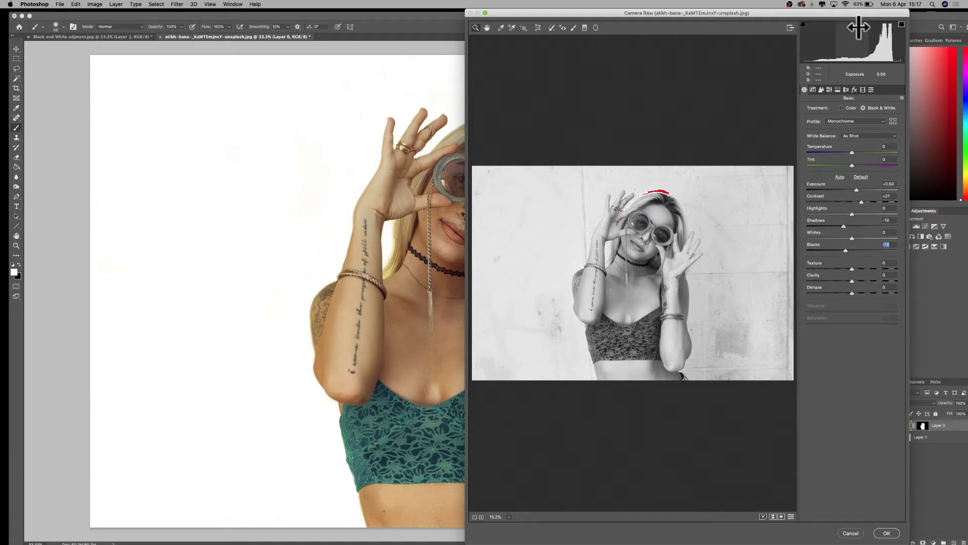
{"action": "left_click_drag", "start_coordinate": [846, 250], "coordinate": [839, 250]}
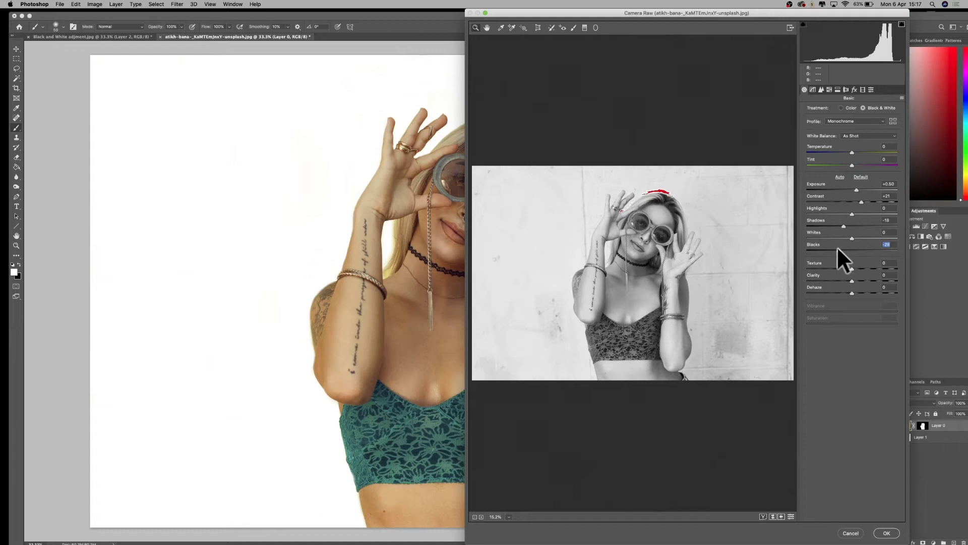
{"action": "left_click", "coordinate": [889, 532]}
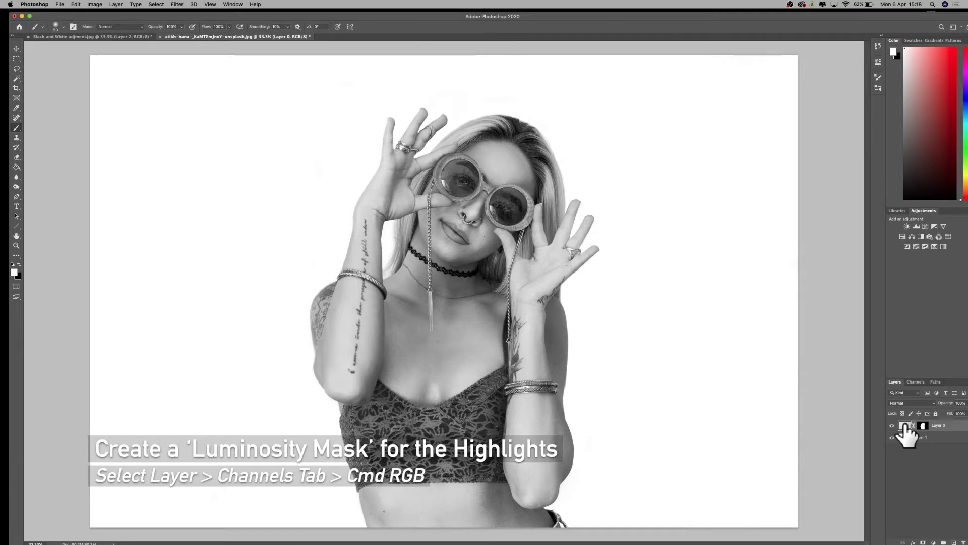
Load the composite RGB channel's luminosity as a selection of the highlights.
{"action": "left_click", "coordinate": [915, 383]}
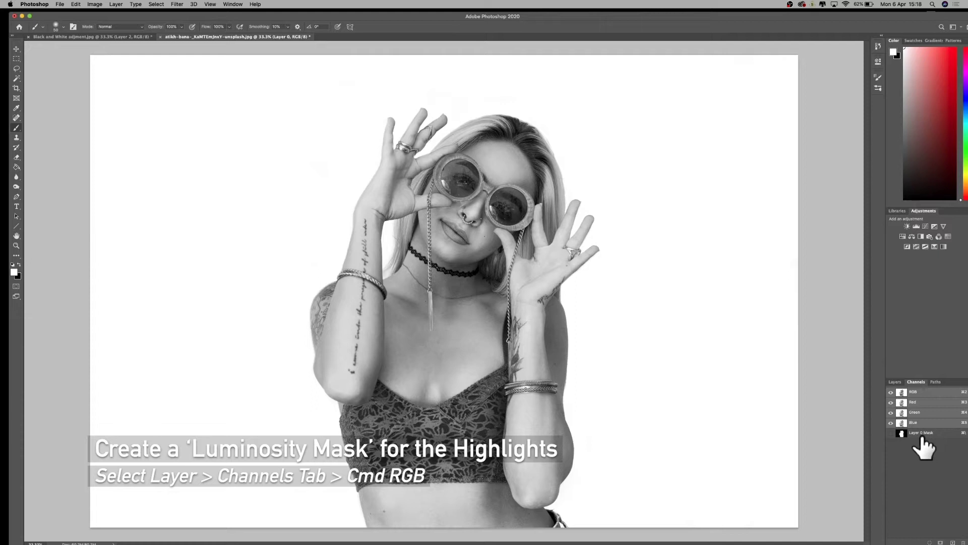
{"action": "left_click", "coordinate": [926, 396], "text": "super"}
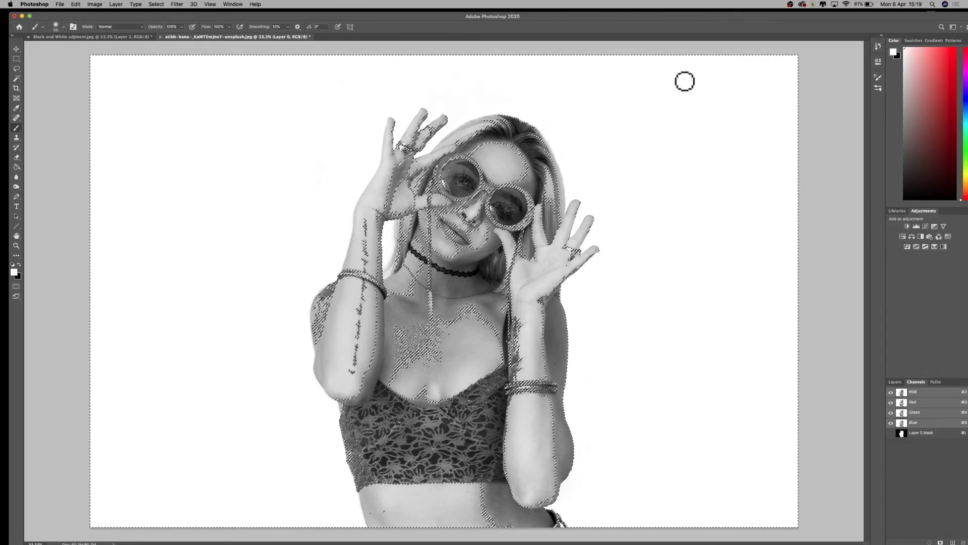
{"action": "left_click_drag", "start_coordinate": [591, 14], "coordinate": [583, 11]}
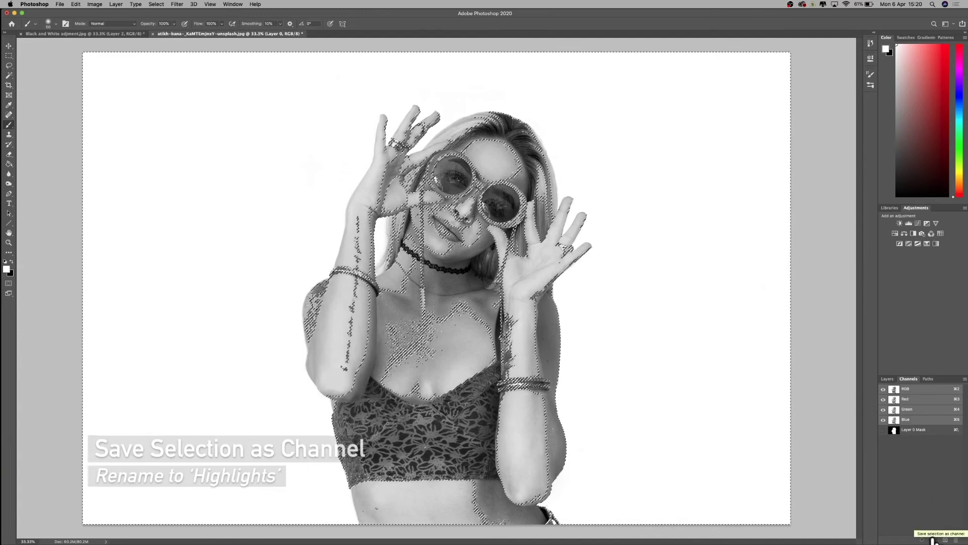
Save the selection as a new channel named Highlights.
{"action": "left_click", "coordinate": [934, 540]}
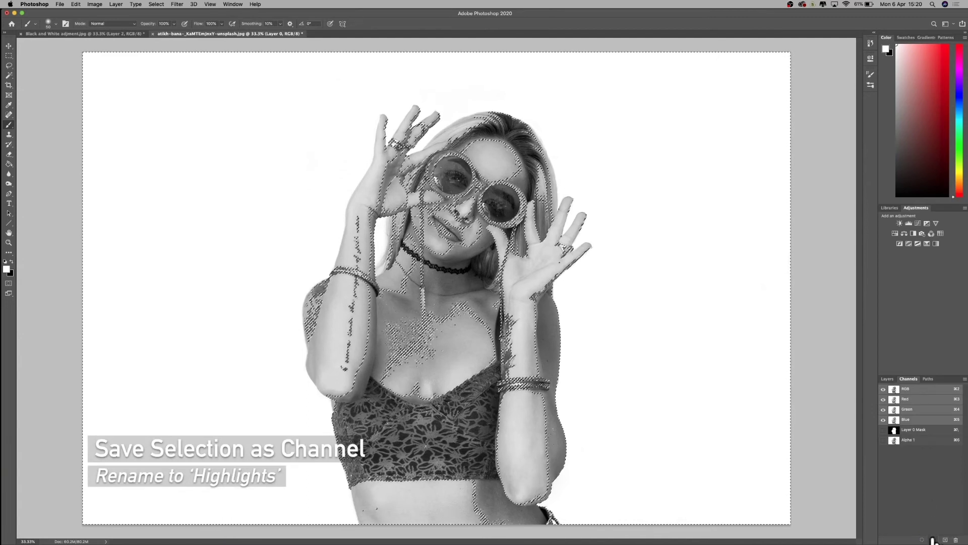
{"action": "left_click", "coordinate": [912, 442]}
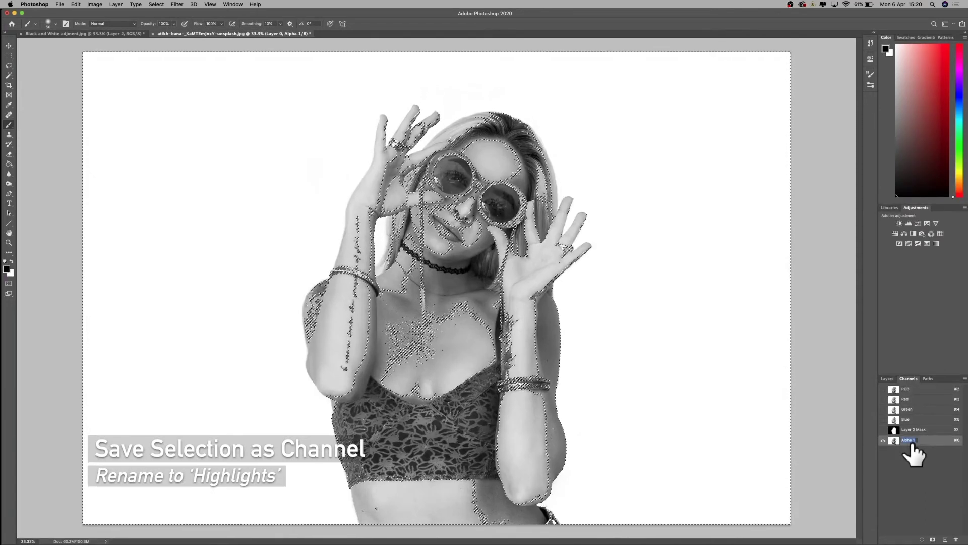
{"action": "type", "text": "Highlights"}
{"action": "key", "text": "Return"}
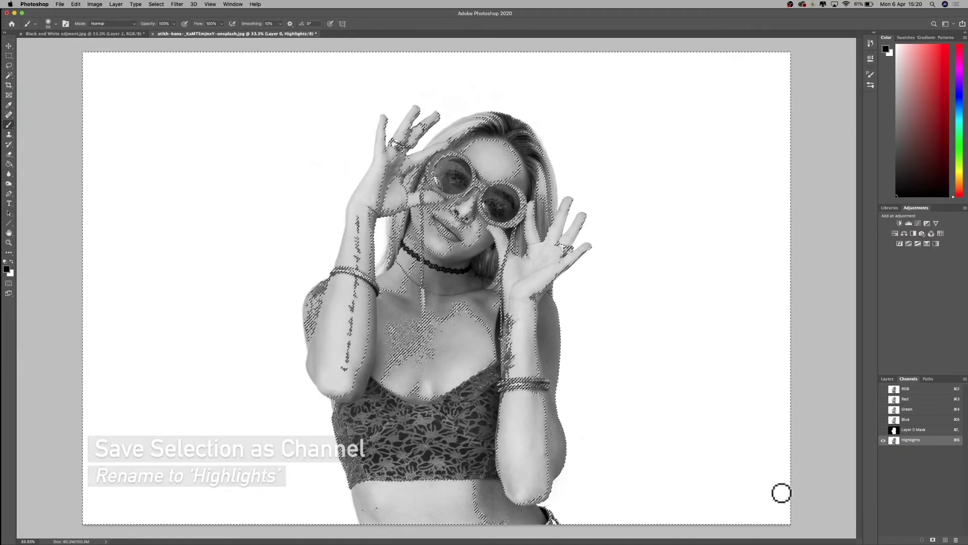
Return to the composite RGB channel, reload its luminosity as a fresh selection, and invert it to target the shadows.
{"action": "left_click", "coordinate": [908, 389]}
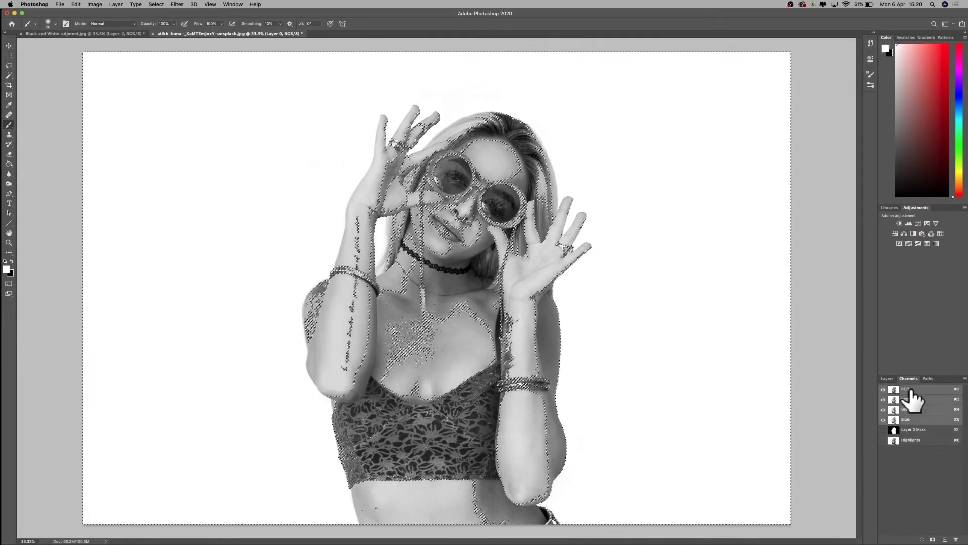
{"action": "key", "text": "super+d"}
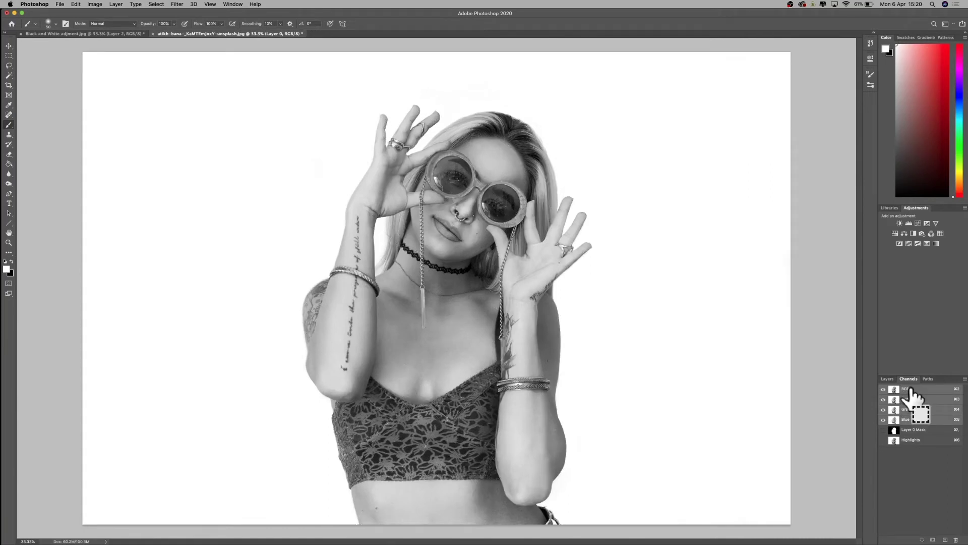
{"action": "left_click", "coordinate": [911, 391], "text": "super"}
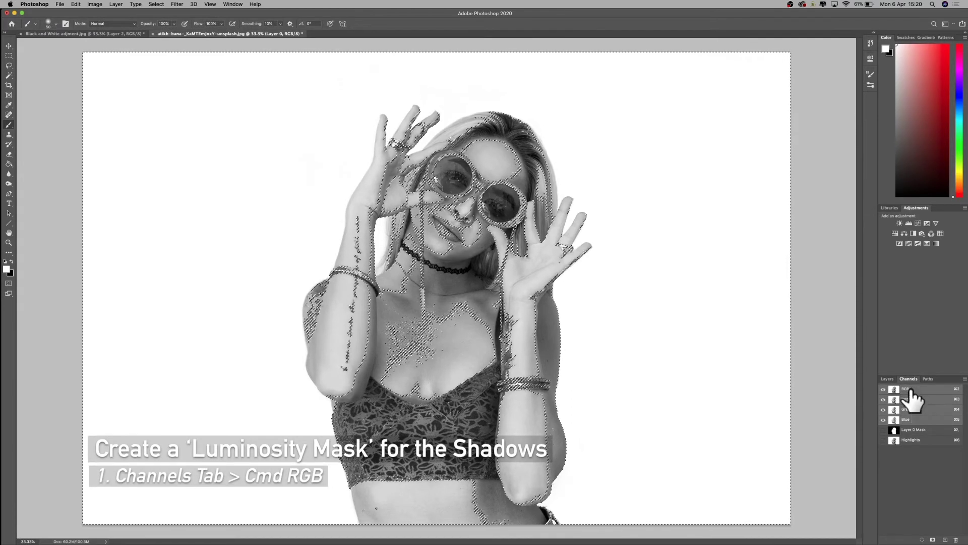
{"action": "left_click", "coordinate": [159, 4]}
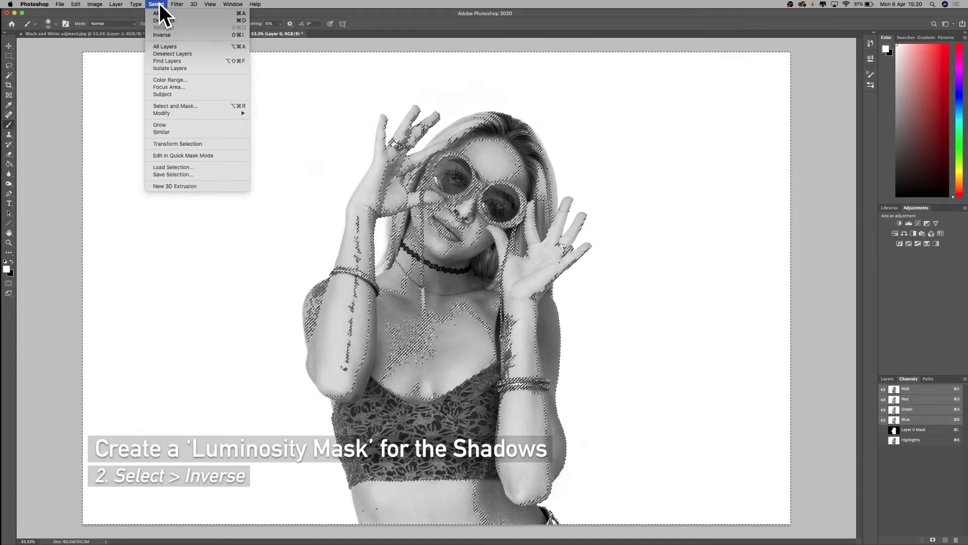
{"action": "left_click", "coordinate": [177, 34]}
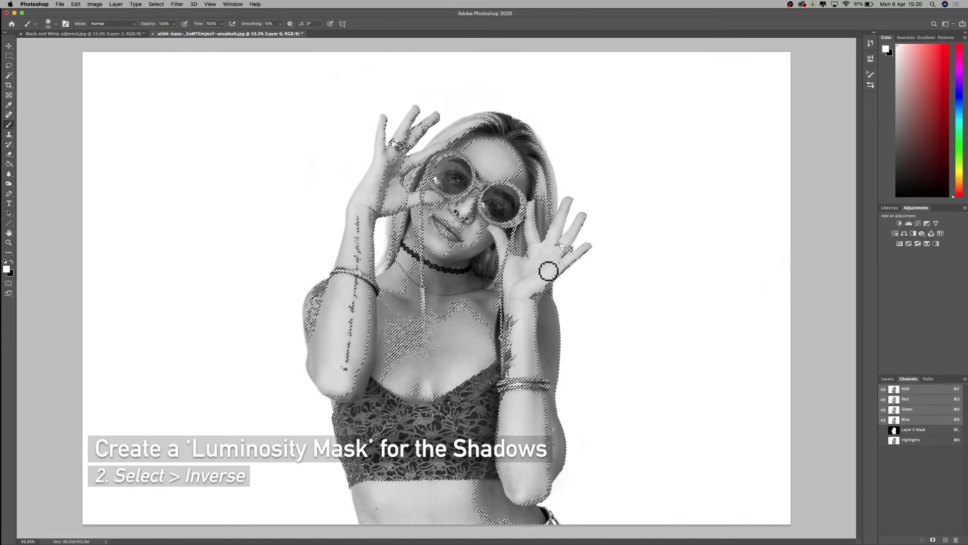
Save the inverted selection as a channel named Shadows and deselect.
{"action": "left_click", "coordinate": [935, 540]}
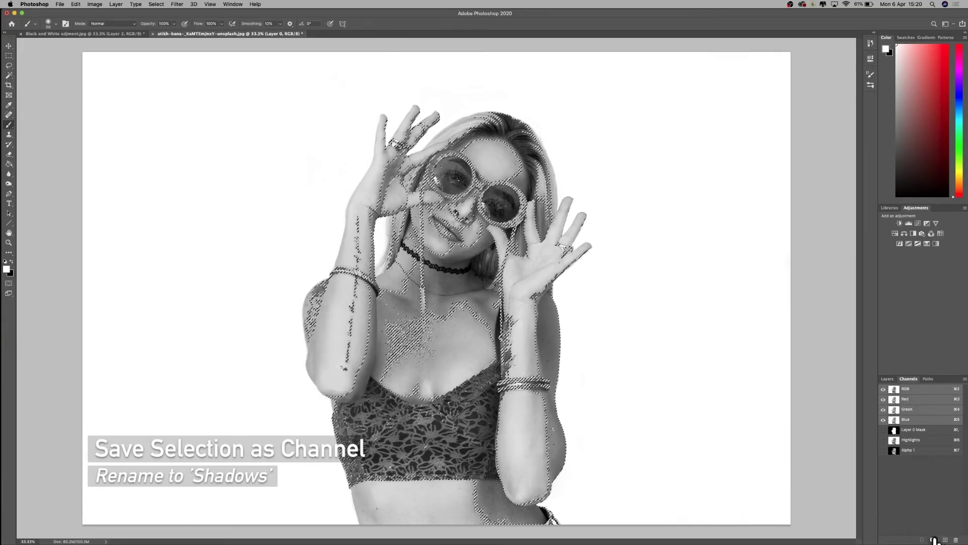
{"action": "double_click", "coordinate": [910, 451]}
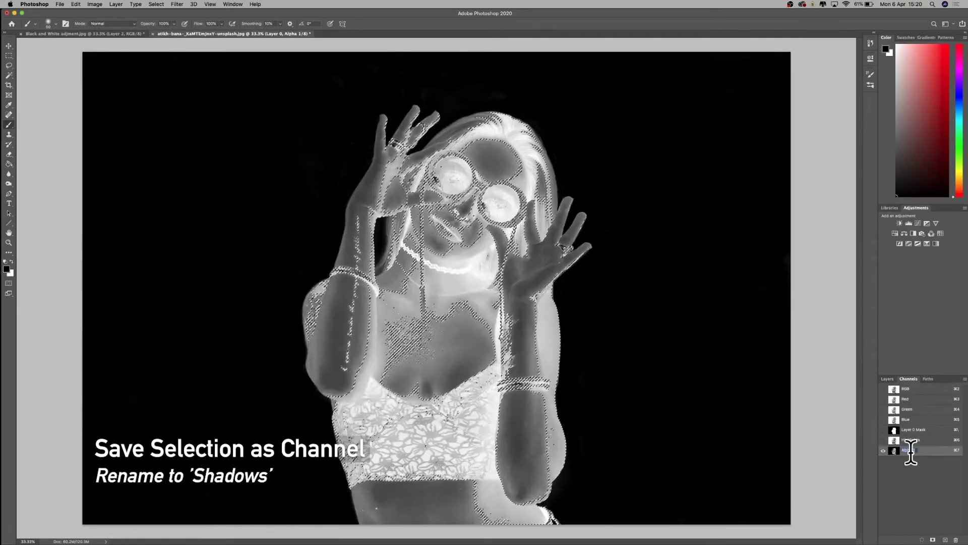
{"action": "type", "text": "Sha"}
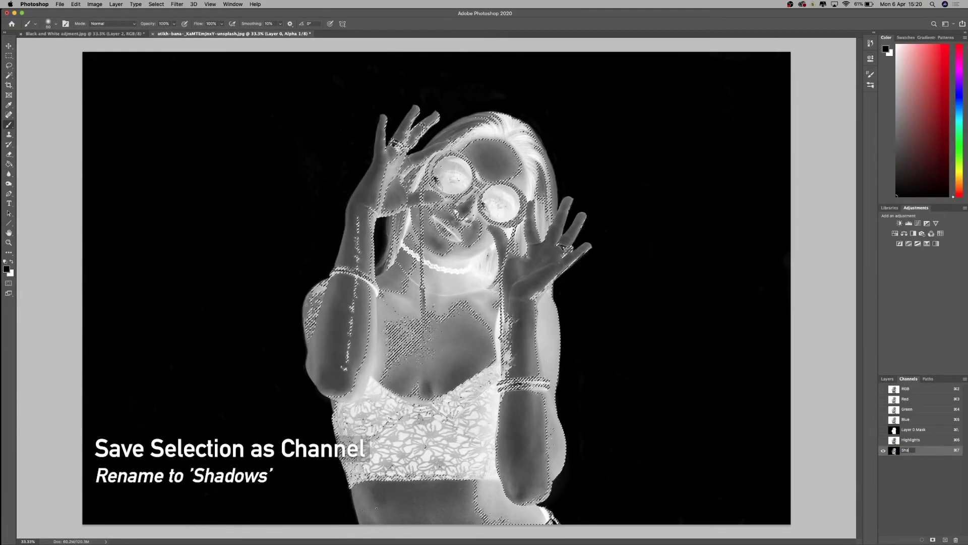
{"action": "type", "text": "dows"}
{"action": "key", "text": "Return"}
{"action": "key", "text": "super+d"}
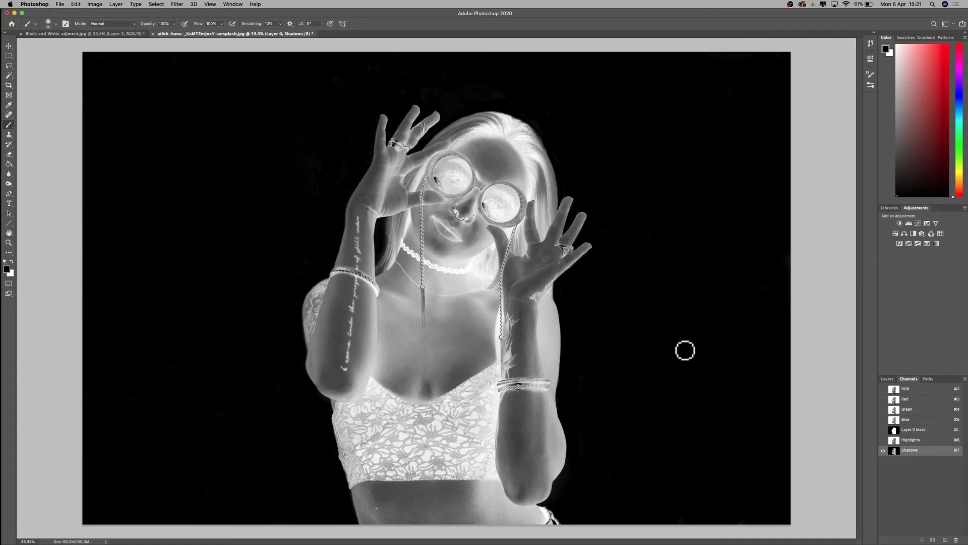
Return to the composite RGB channel and select the entire canvas as the base for the midtones mask.
{"action": "key", "text": "super+2"}
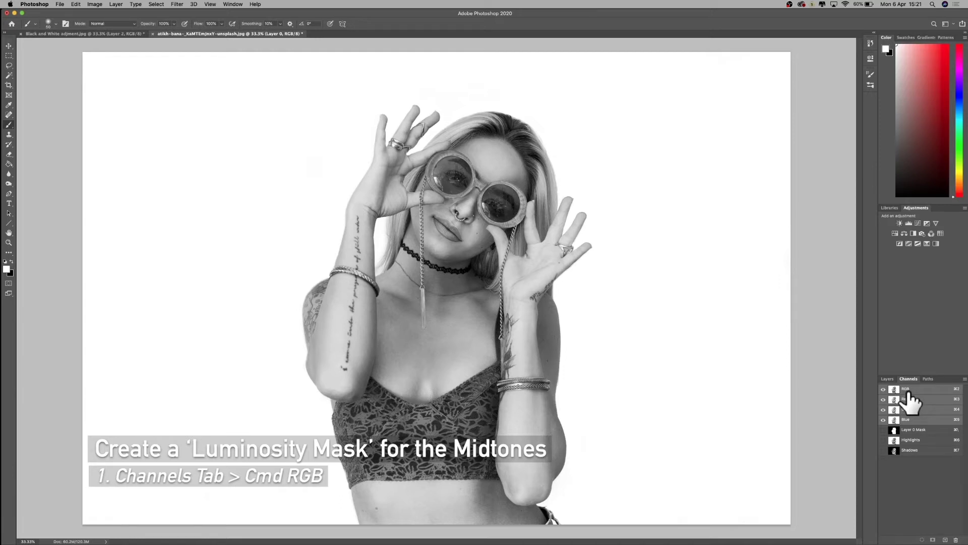
{"action": "left_click", "coordinate": [159, 4]}
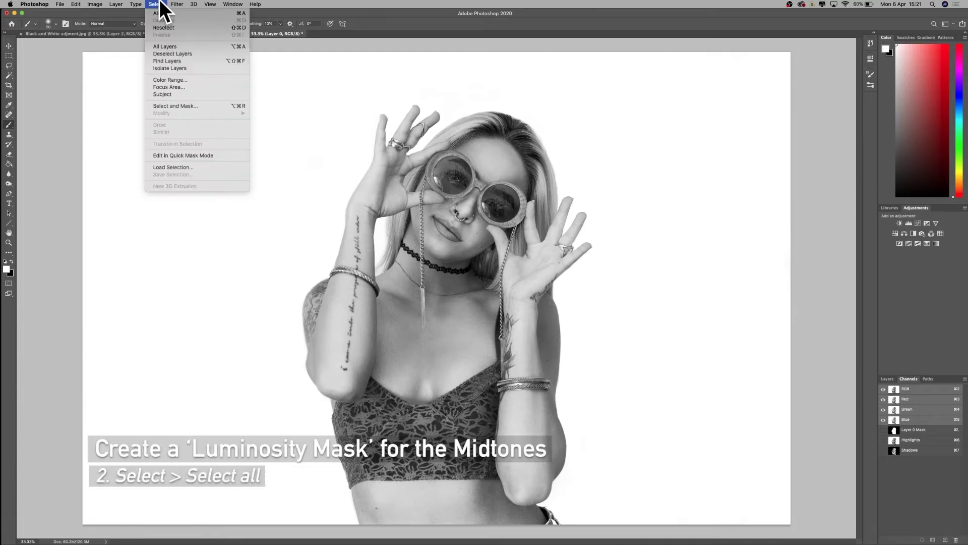
{"action": "left_click", "coordinate": [158, 16]}
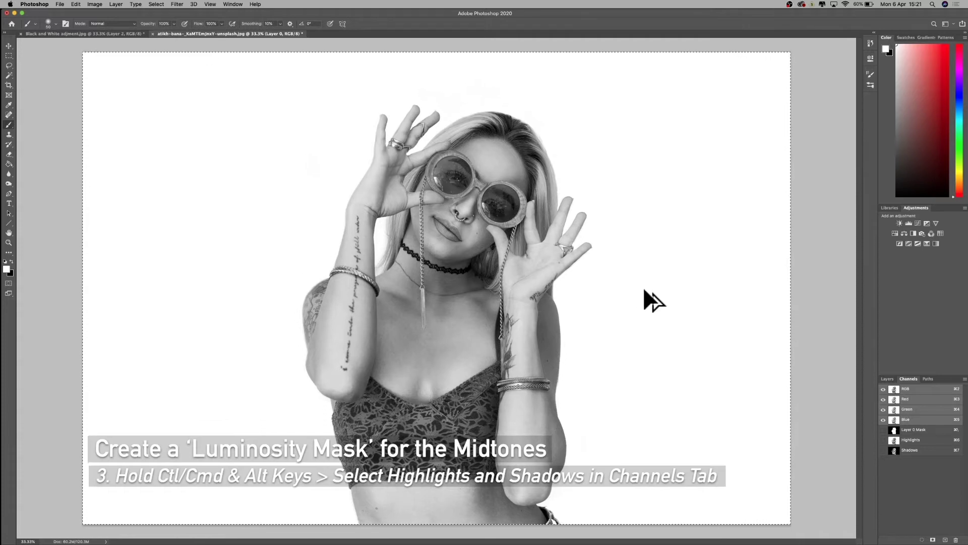
Subtract the Highlights and Shadows channels from the selection, save the remainder as a new channel, and compare it with the Shadows mask.
{"action": "left_click", "coordinate": [918, 442], "text": "alt+super"}
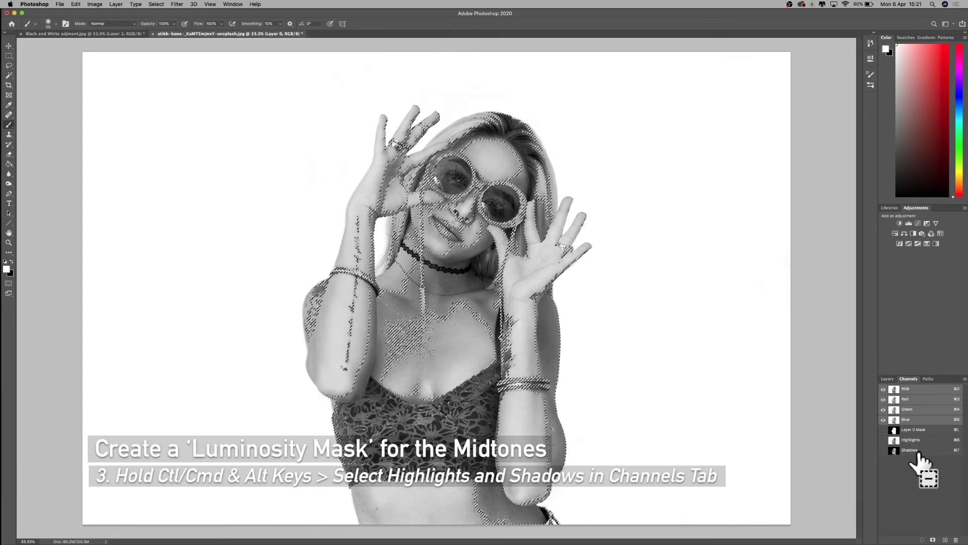
{"action": "left_click", "coordinate": [918, 452], "text": "alt+super"}
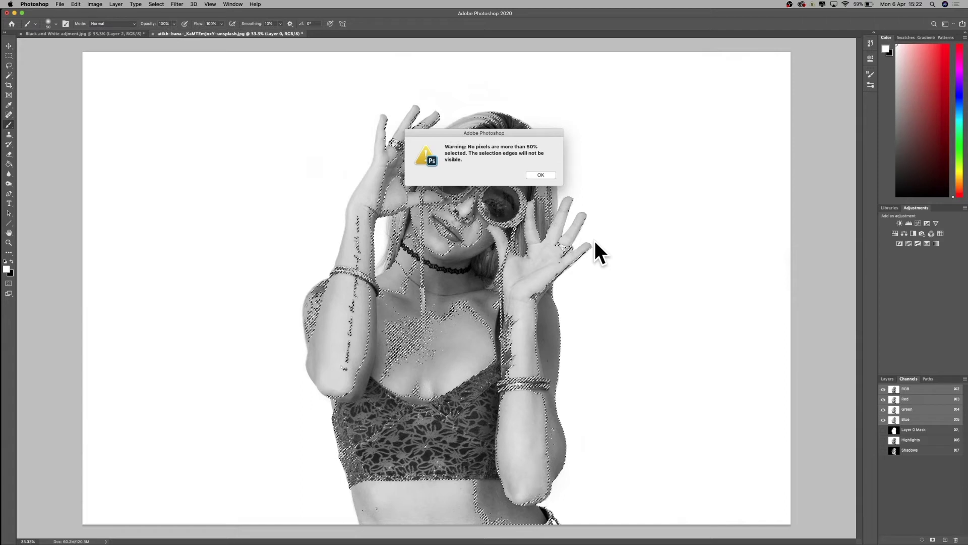
{"action": "left_click", "coordinate": [539, 174]}
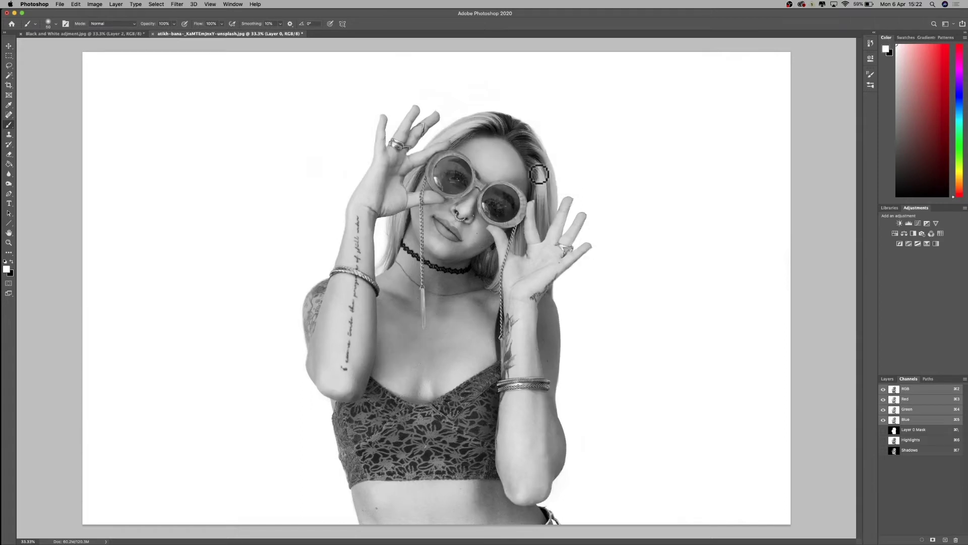
{"action": "left_click", "coordinate": [935, 540]}
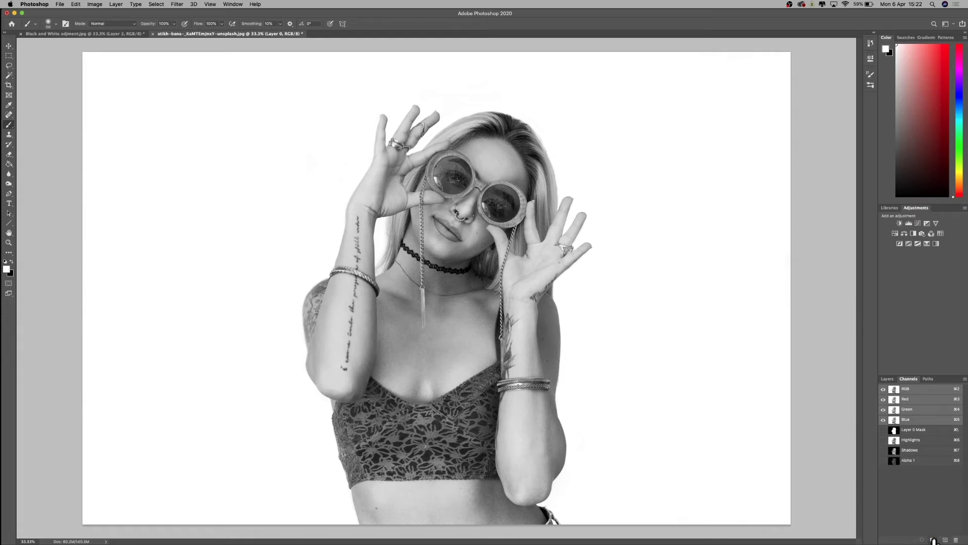
{"action": "left_click", "coordinate": [917, 461]}
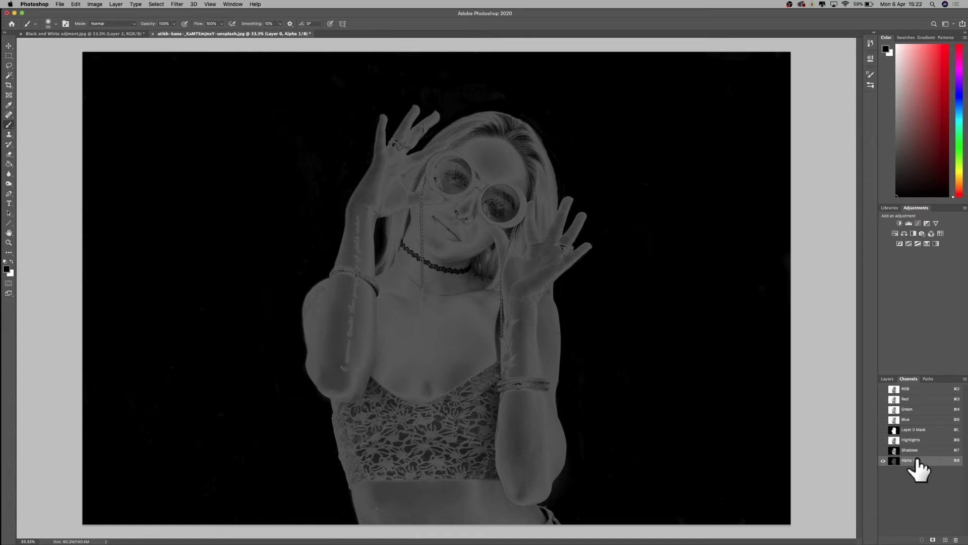
{"action": "left_click", "coordinate": [914, 450]}
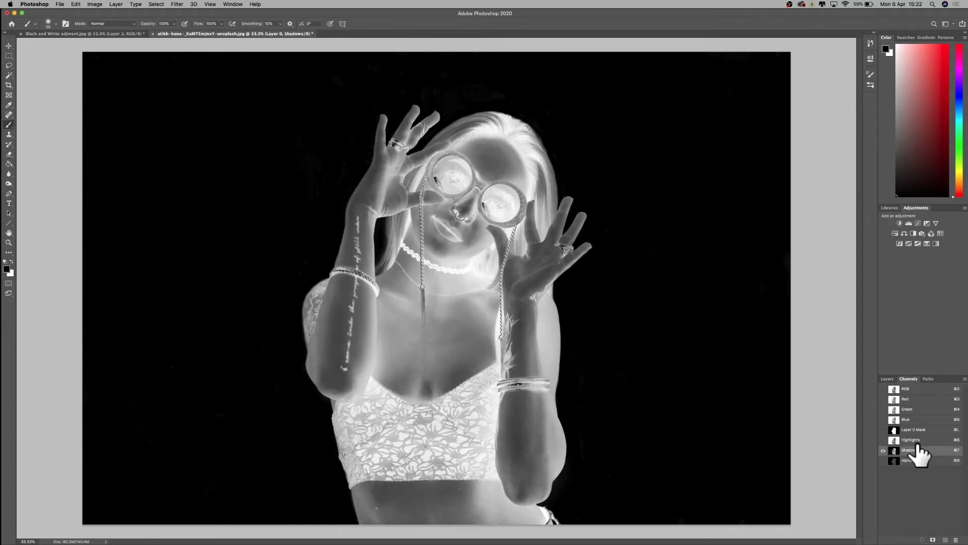
{"action": "left_click", "coordinate": [919, 460]}
{"action": "left_click", "coordinate": [918, 452]}
With the Highlights channel selected, add a Curves adjustment layer named Highlights.
{"action": "left_click", "coordinate": [917, 441]}
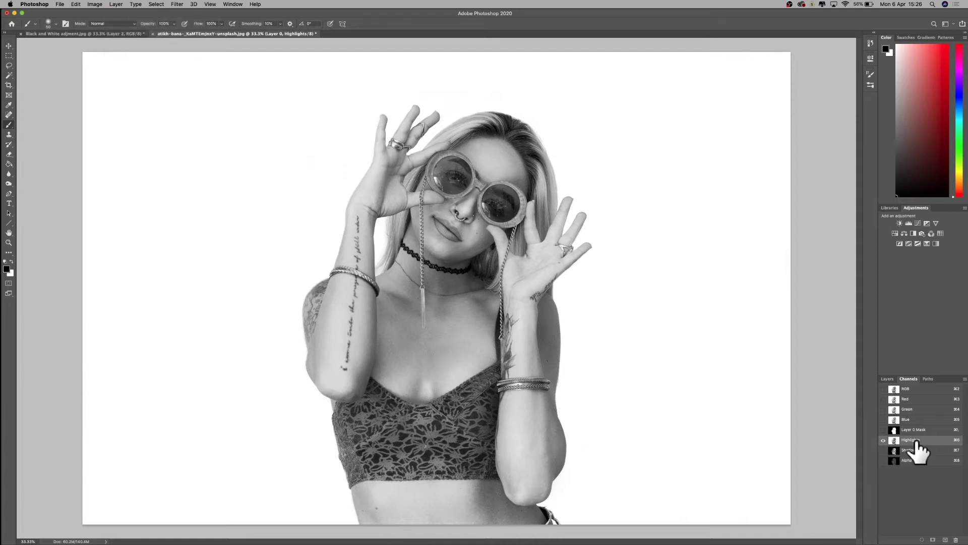
{"action": "left_click", "coordinate": [116, 4]}
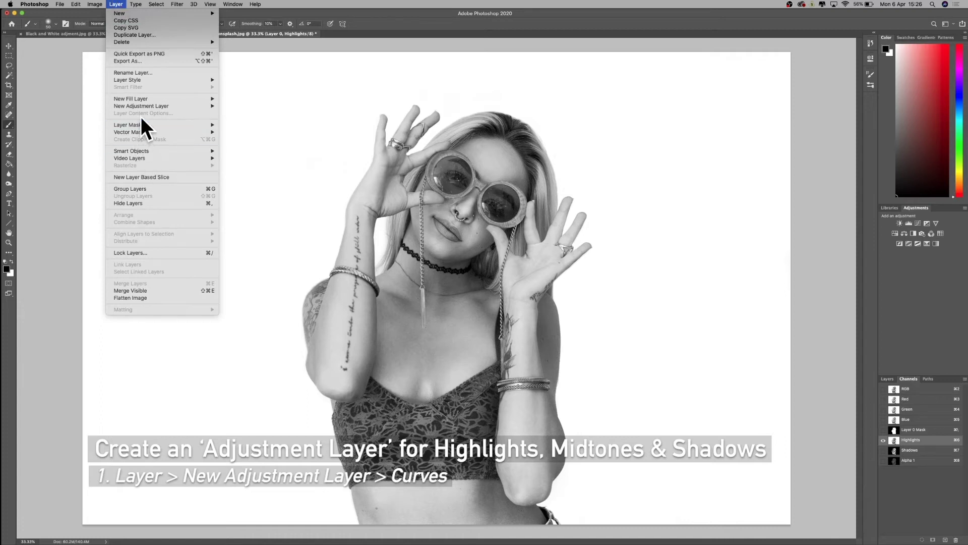
{"action": "mouse_move", "coordinate": [143, 107]}
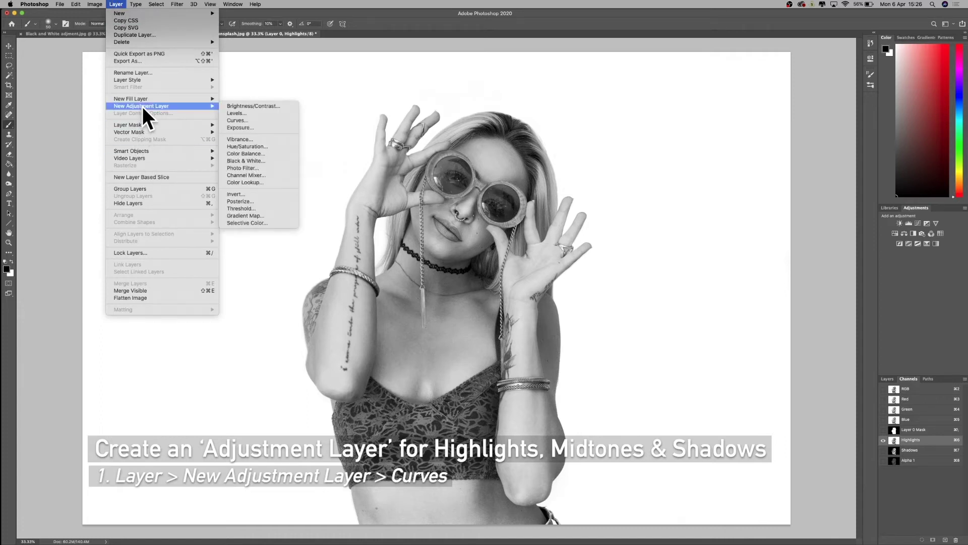
{"action": "left_click", "coordinate": [255, 120]}
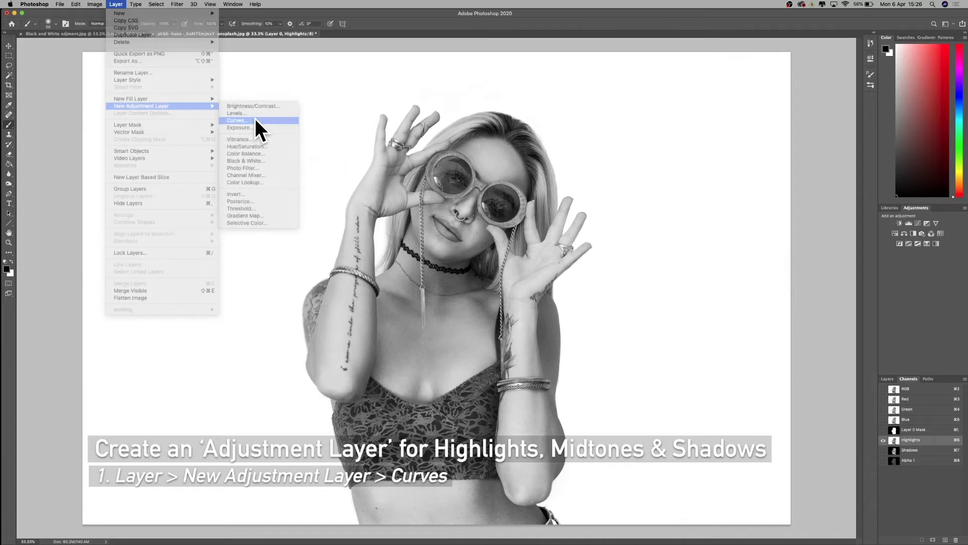
{"action": "type", "text": "Hih"}
{"action": "type", "text": "igh"}
{"action": "type", "text": "light"}
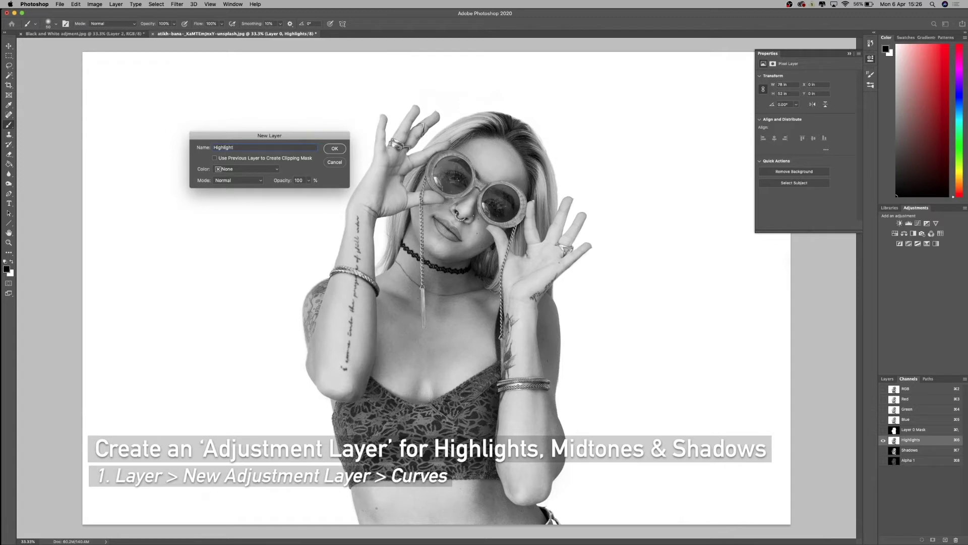
{"action": "key", "text": "Return"}
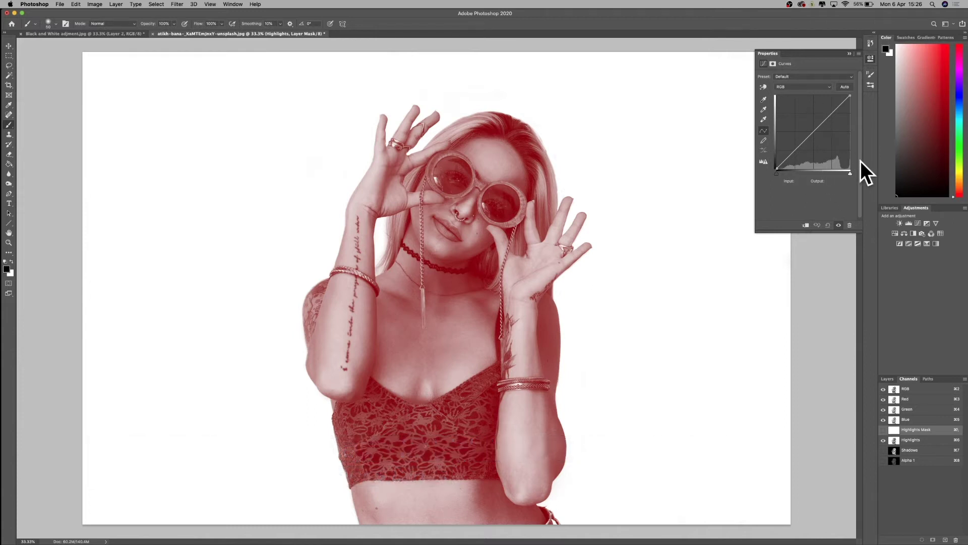
Turn off the Highlights channel's visibility to remove the red overlay from the image.
{"action": "left_click", "coordinate": [883, 440]}
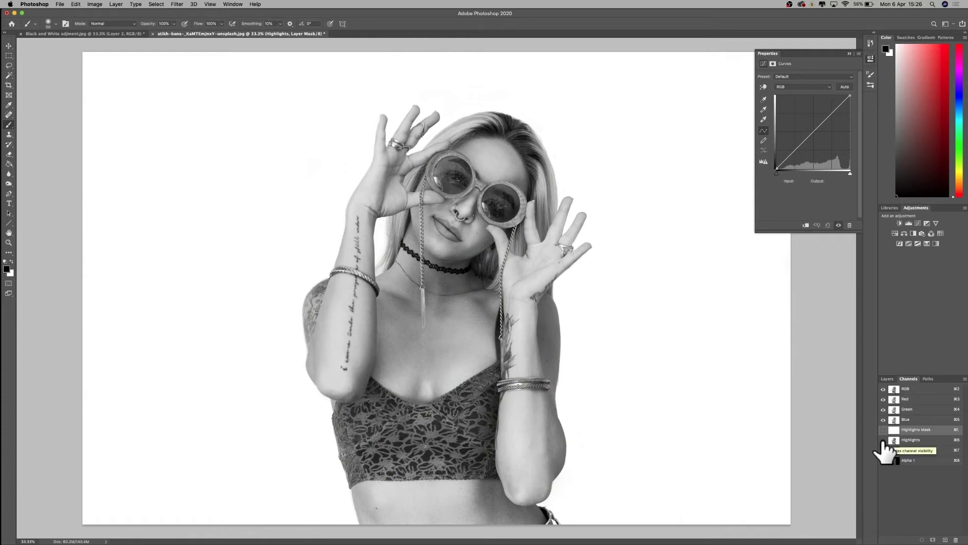
{"action": "left_click", "coordinate": [884, 448]}
{"action": "left_click", "coordinate": [884, 448]}
{"action": "left_click", "coordinate": [883, 448]}
{"action": "left_click", "coordinate": [884, 448]}
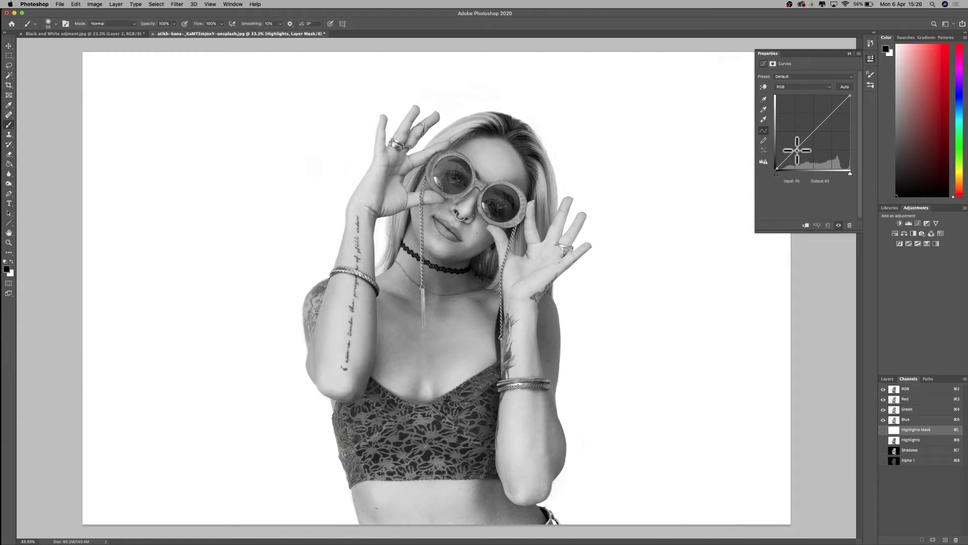
Shape the Highlights curve into a gentle S by lowering the dark tones, raising the bright tones to about input 208, output 222, and slightly lifting the midpoint.
{"action": "mouse_move", "coordinate": [795, 148]}
{"action": "left_mouse_down"}
{"action": "mouse_move", "coordinate": [787, 135]}
{"action": "mouse_move", "coordinate": [797, 163]}
{"action": "mouse_move", "coordinate": [793, 155]}
{"action": "left_mouse_up"}
{"action": "left_click_drag", "start_coordinate": [839, 103], "coordinate": [837, 107]}
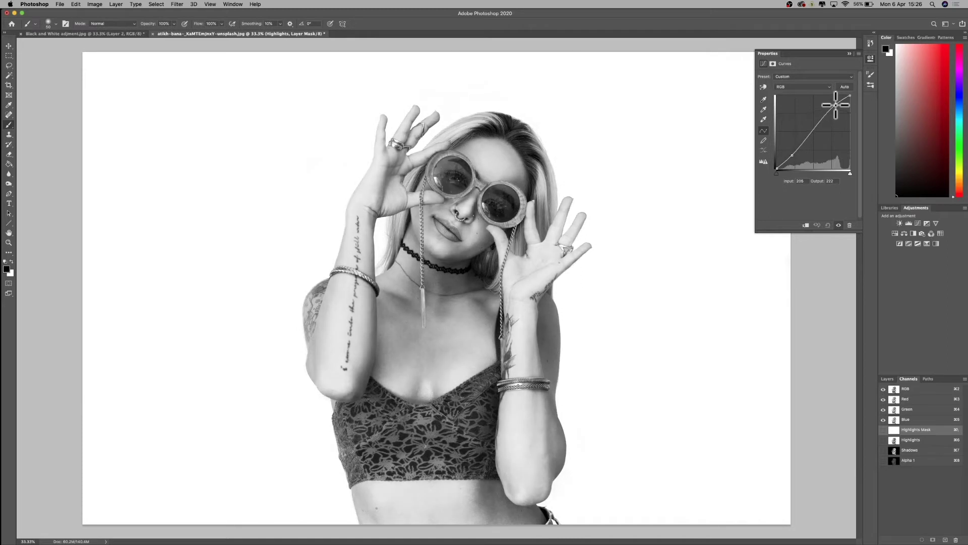
{"action": "left_click", "coordinate": [814, 132]}
{"action": "left_click_drag", "start_coordinate": [815, 133], "coordinate": [813, 131]}
{"action": "left_click", "coordinate": [869, 58]}
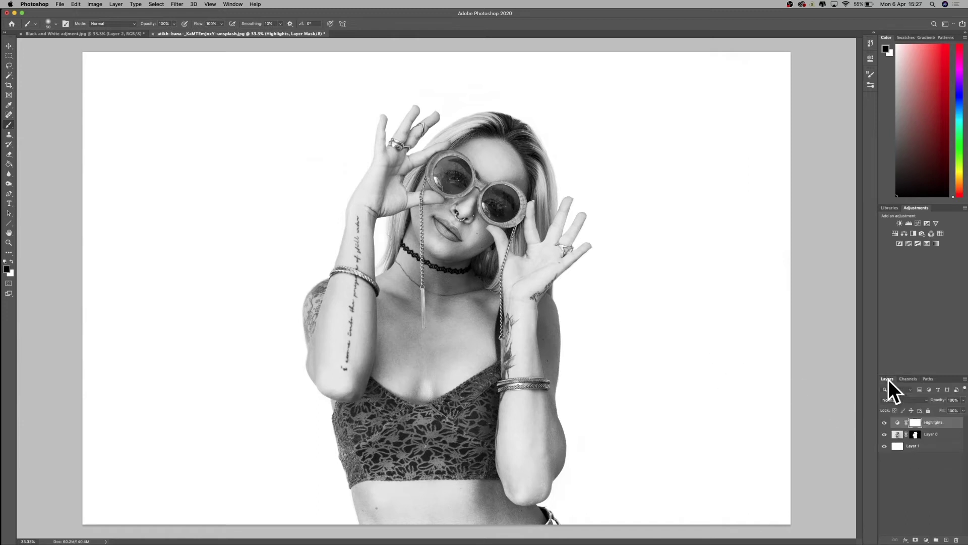
With the Shadows channel selected, add a Curves adjustment layer named Shadows and hide the Shadows channel's red overlay.
{"action": "left_click", "coordinate": [917, 450]}
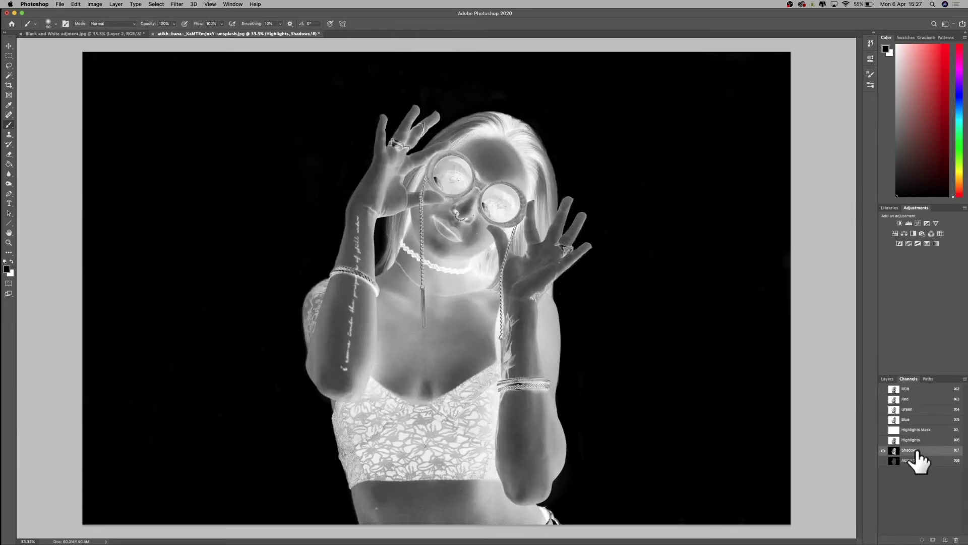
{"action": "left_click", "coordinate": [116, 4]}
{"action": "mouse_move", "coordinate": [166, 103]}
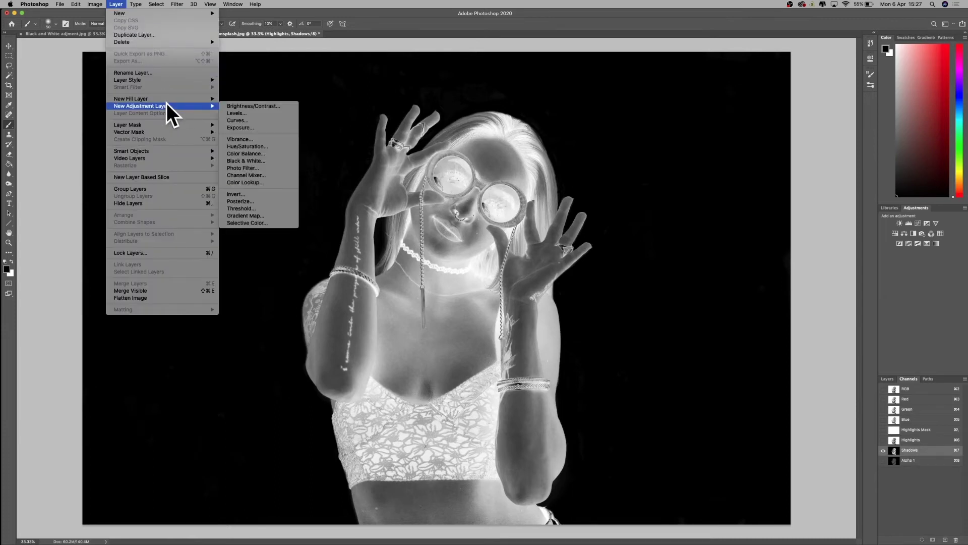
{"action": "left_click", "coordinate": [255, 120]}
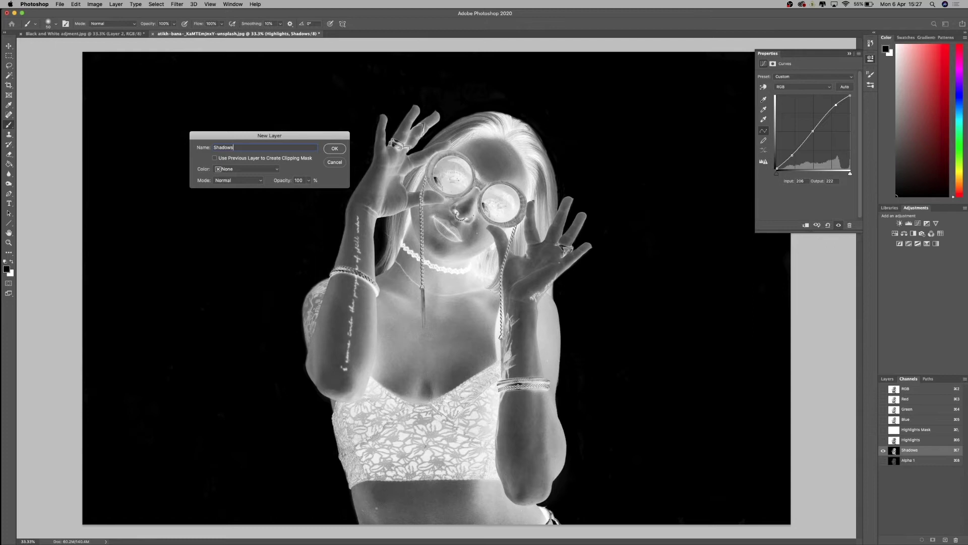
{"action": "key", "text": "Return"}
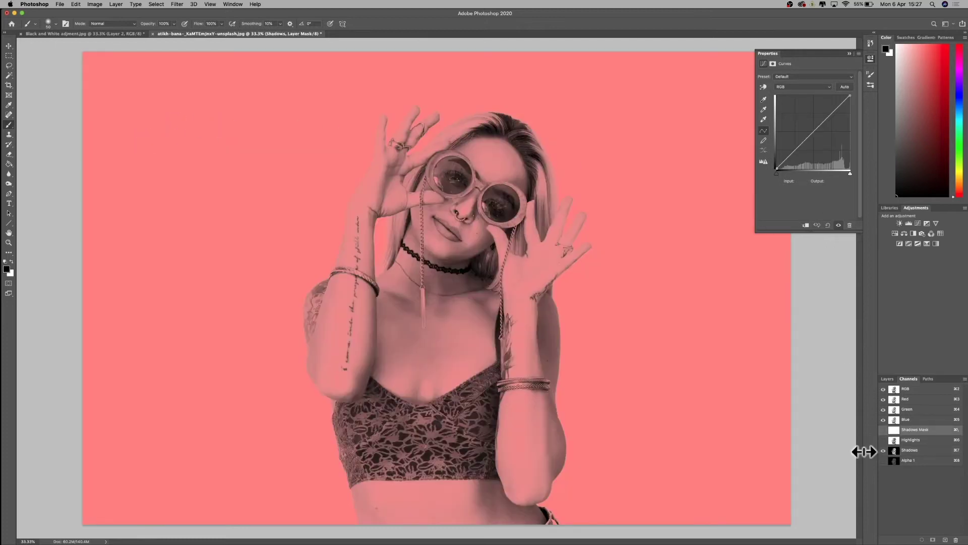
{"action": "left_click", "coordinate": [883, 451]}
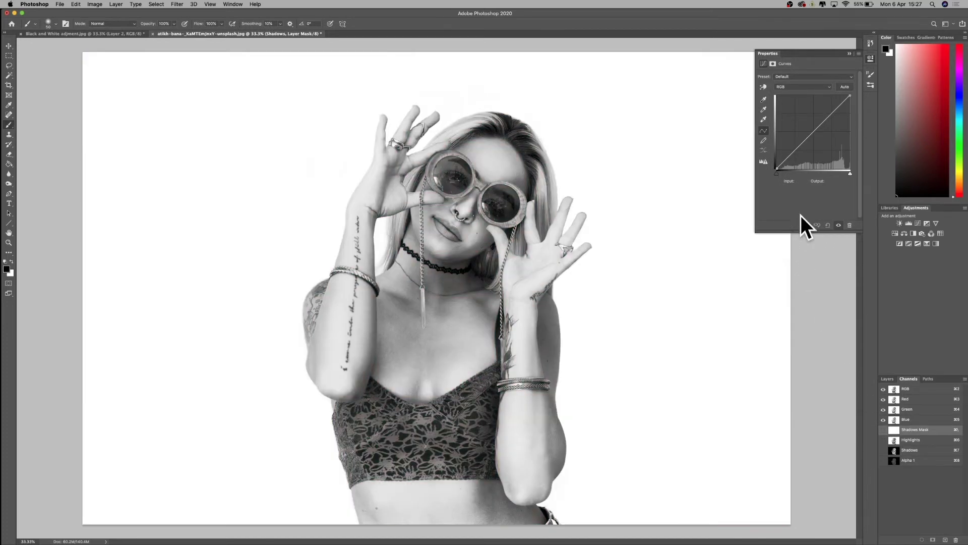
Adjust the Shadows curve by raising the bright tones to about input 216, output 223, and lowering the dark tones around input 74.
{"action": "left_click_drag", "start_coordinate": [844, 101], "coordinate": [839, 104]}
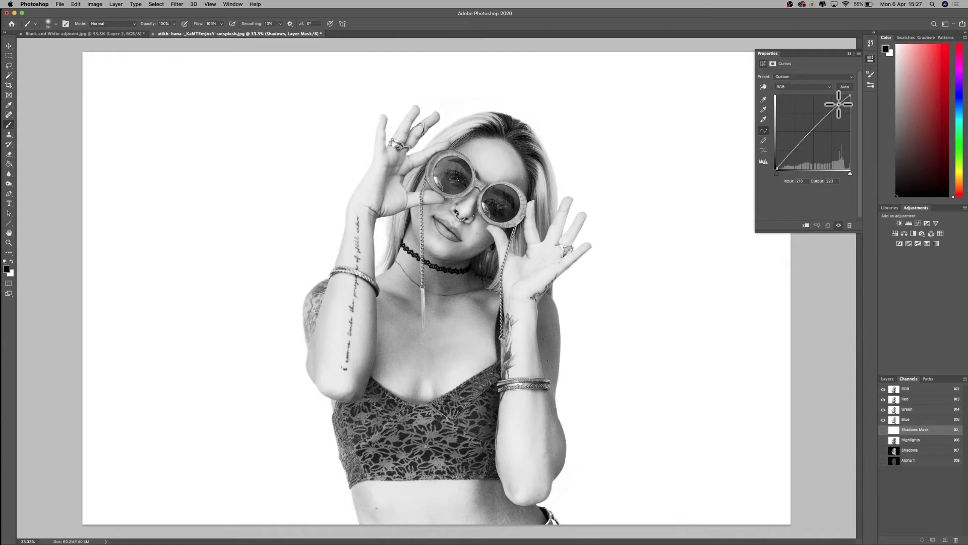
{"action": "left_click", "coordinate": [787, 157]}
{"action": "left_click_drag", "start_coordinate": [787, 157], "coordinate": [798, 150]}
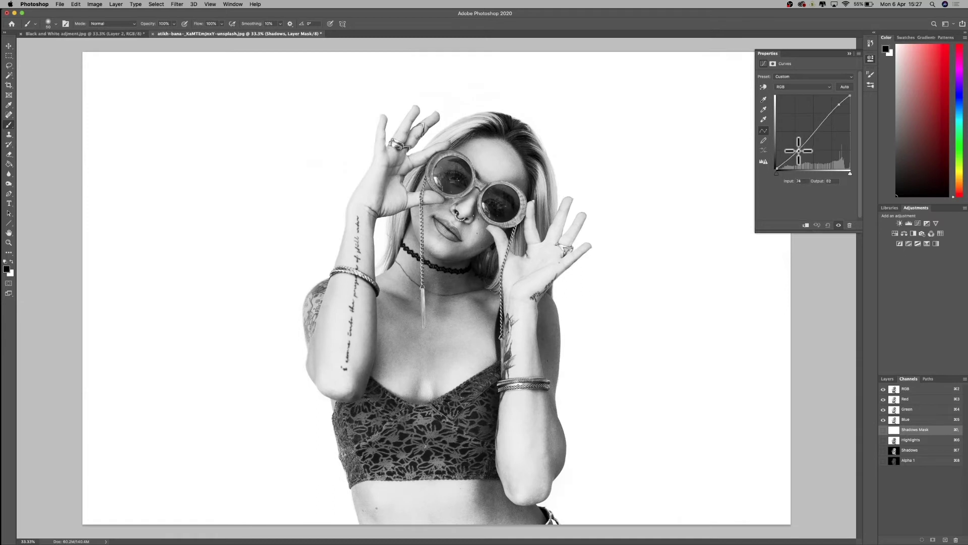
{"action": "left_click", "coordinate": [870, 60]}
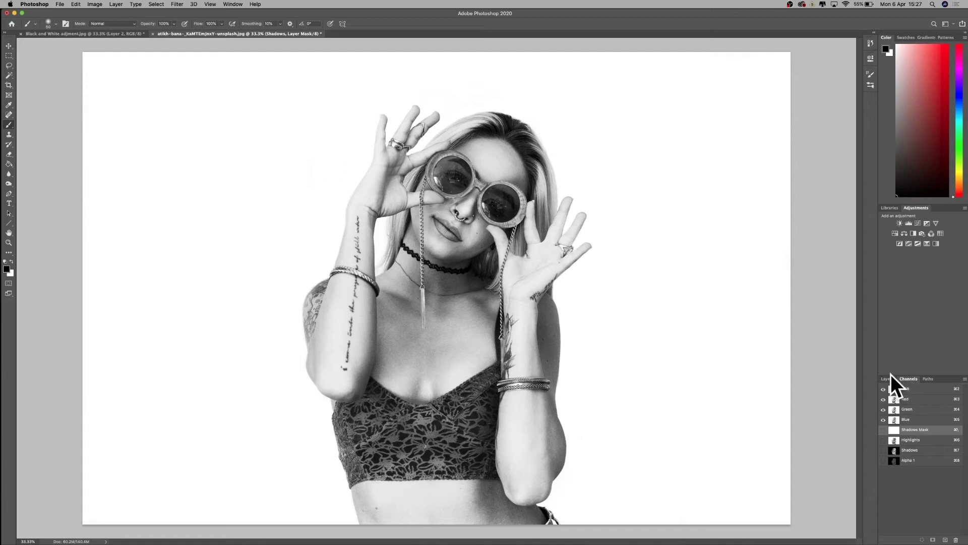
Rename the Alpha 1 channel as Midtones.
{"action": "left_click", "coordinate": [917, 461]}
{"action": "double_click", "coordinate": [911, 460]}
{"action": "type", "text": "Mid"}
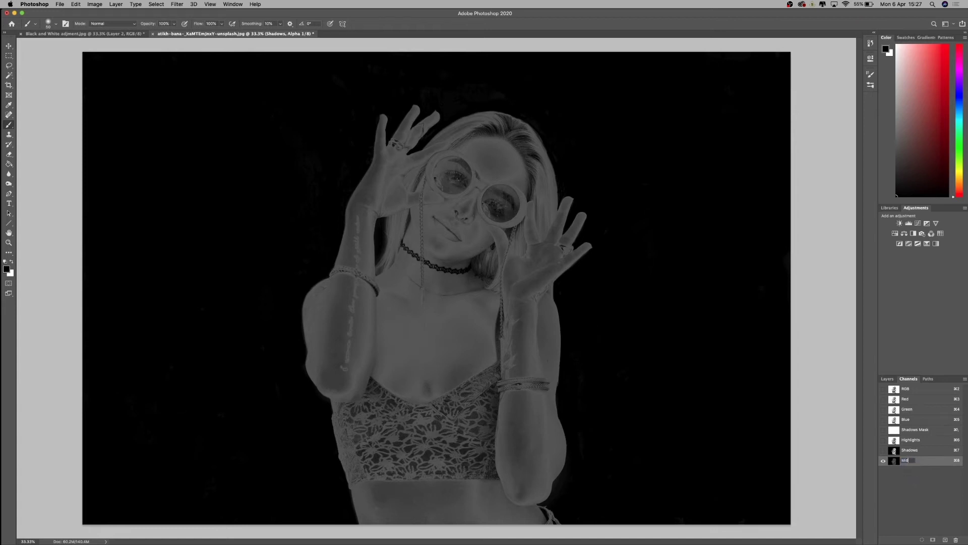
{"action": "type", "text": "tones"}
{"action": "key", "text": "Return"}
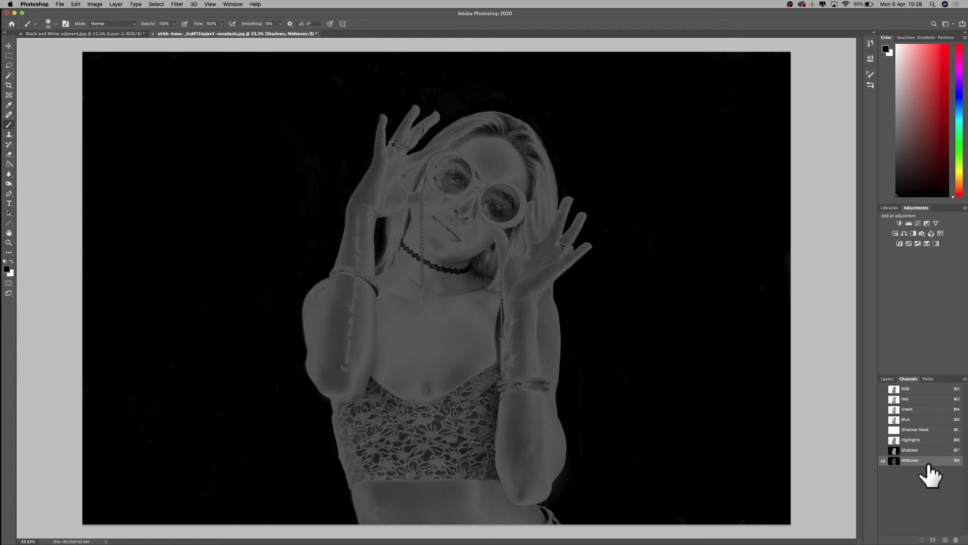
With the Midtones channel selected, add a Curves adjustment layer named Midtones and hide the Midtones channel's red overlay.
{"action": "left_click", "coordinate": [114, 4]}
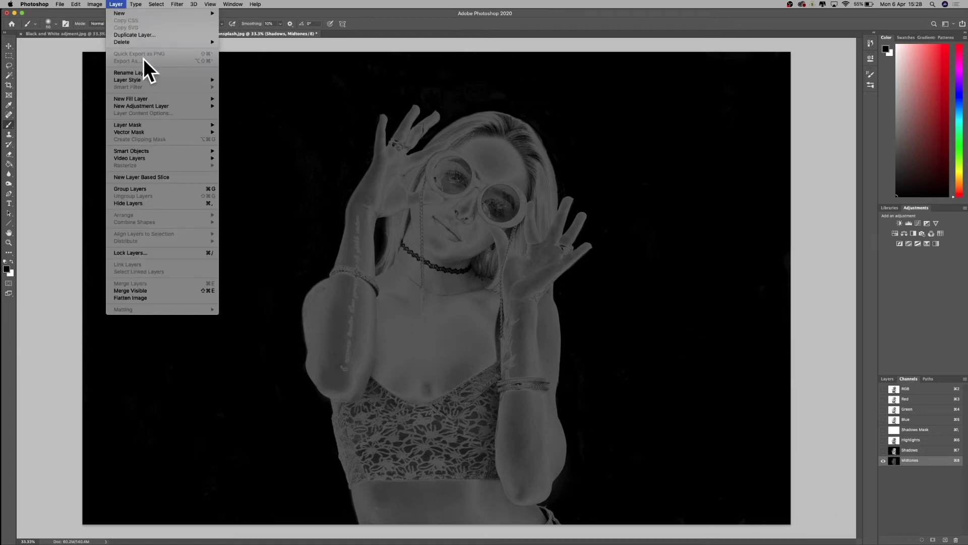
{"action": "mouse_move", "coordinate": [177, 105]}
{"action": "left_click", "coordinate": [259, 123]}
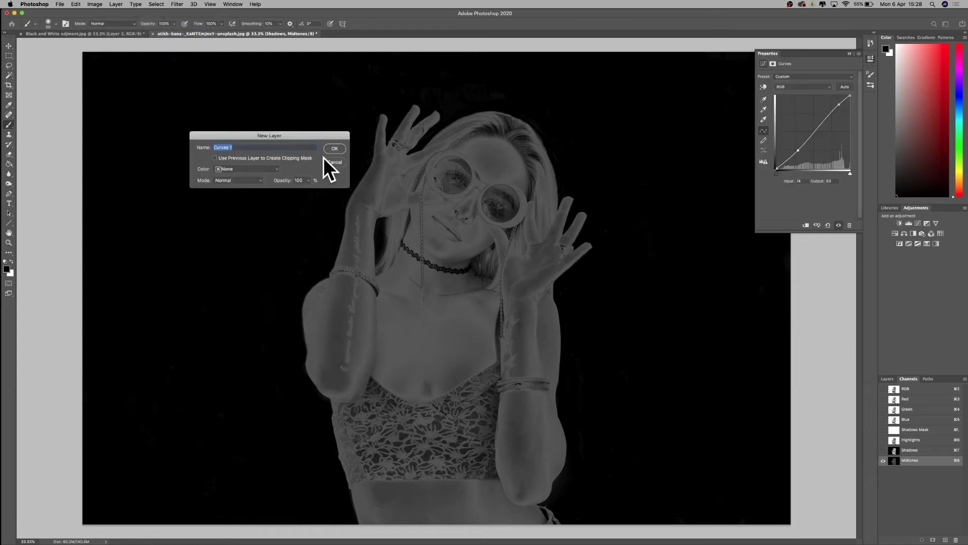
{"action": "type", "text": "Mid"}
{"action": "key", "text": "Return"}
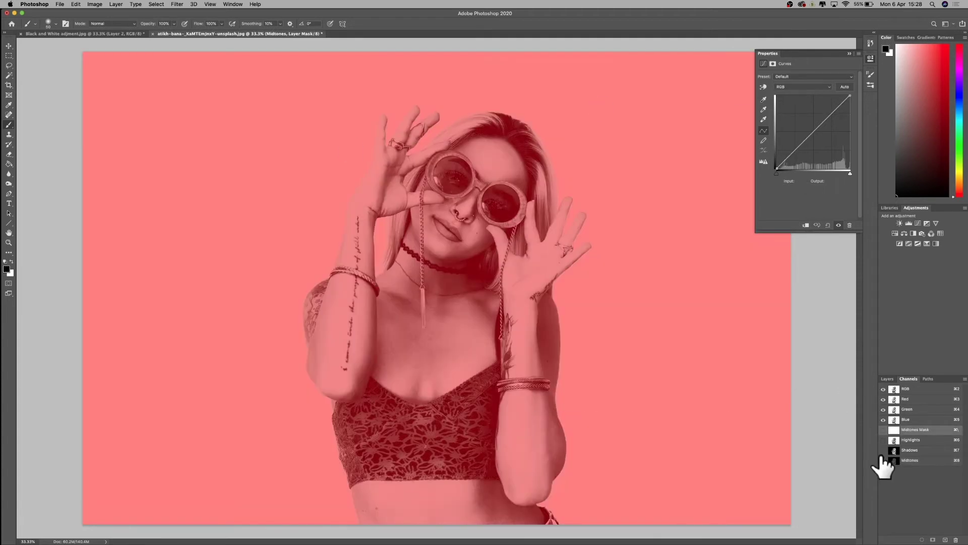
{"action": "left_click", "coordinate": [884, 460]}
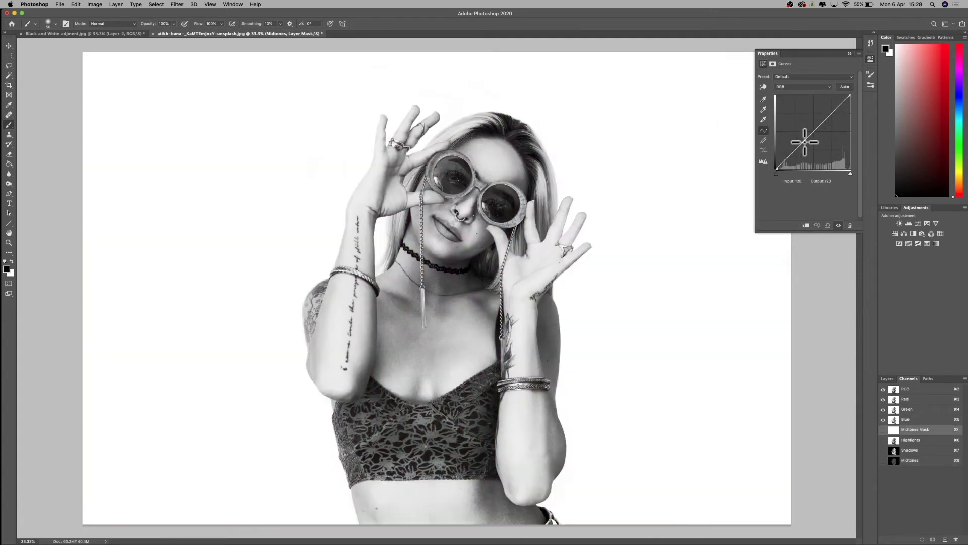
Shape the Midtones curve into an S with a lowered dark point, a slightly raised bright point and a midpoint, and return to the layer list.
{"action": "left_click_drag", "start_coordinate": [797, 152], "coordinate": [793, 157]}
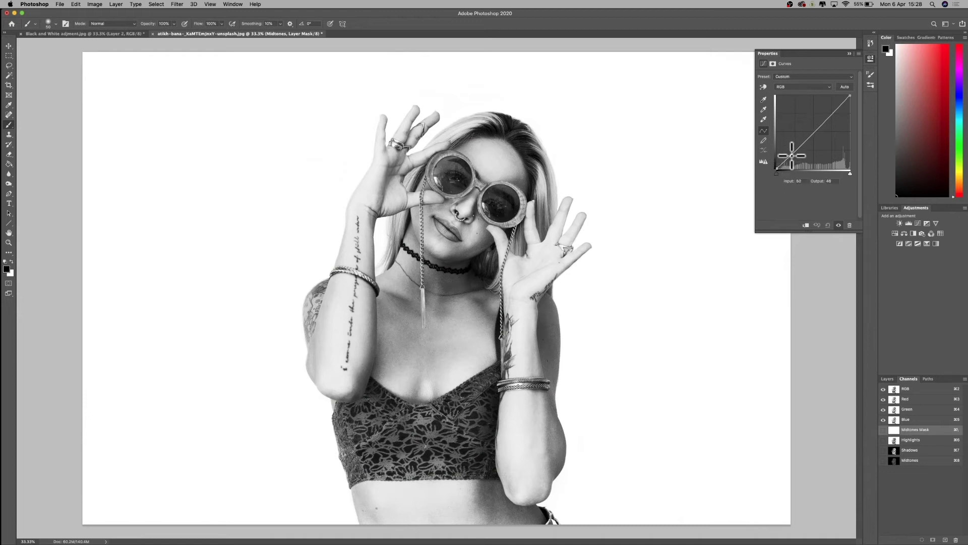
{"action": "left_click_drag", "start_coordinate": [834, 108], "coordinate": [835, 107]}
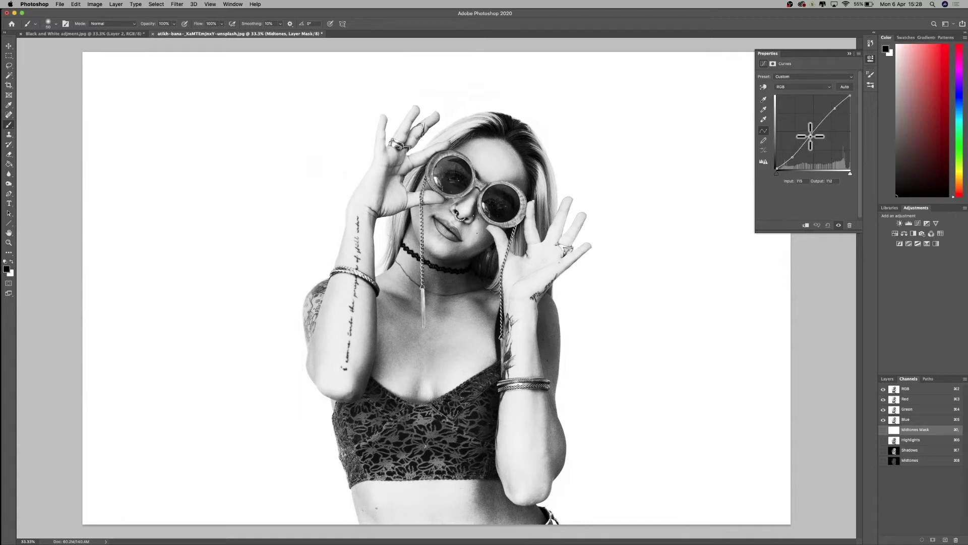
{"action": "left_click_drag", "start_coordinate": [810, 136], "coordinate": [809, 139]}
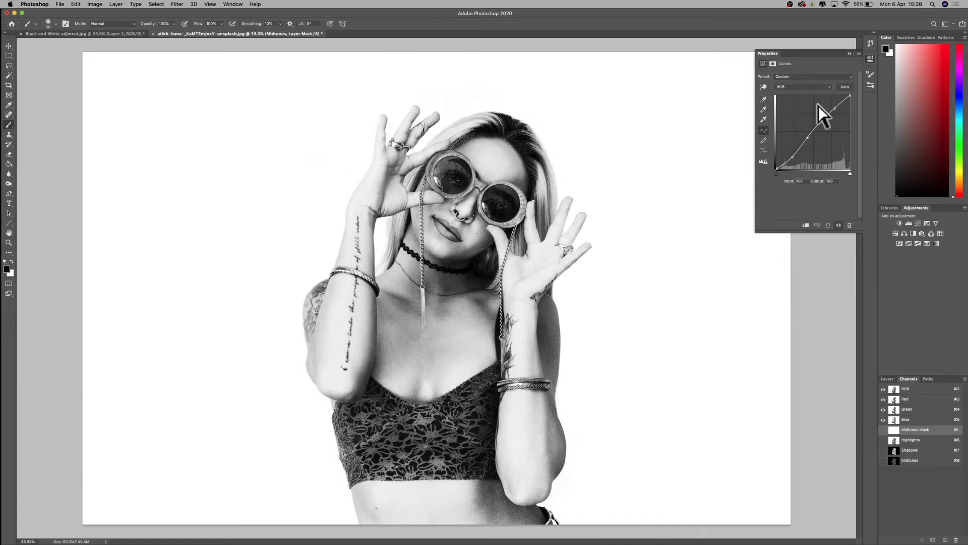
{"action": "left_click", "coordinate": [870, 58]}
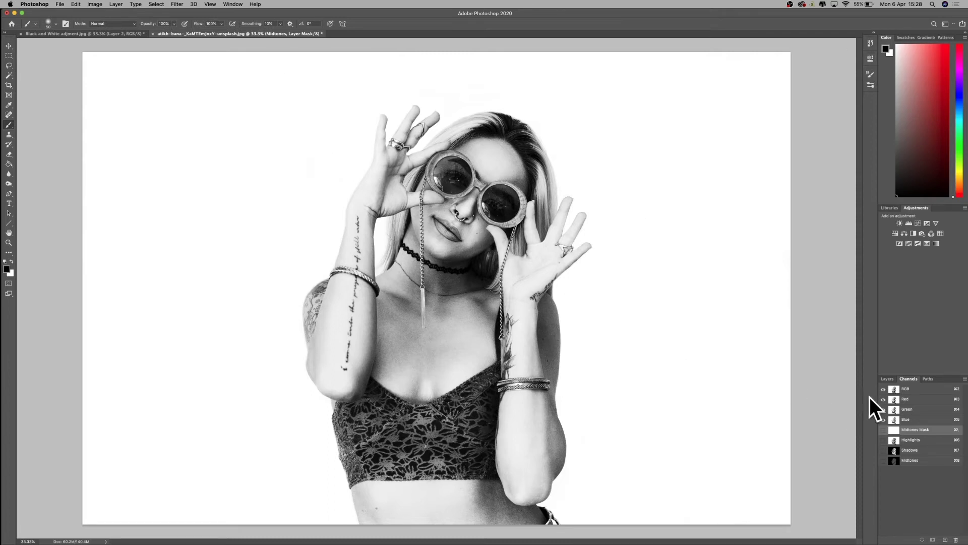
{"action": "left_click", "coordinate": [888, 379]}
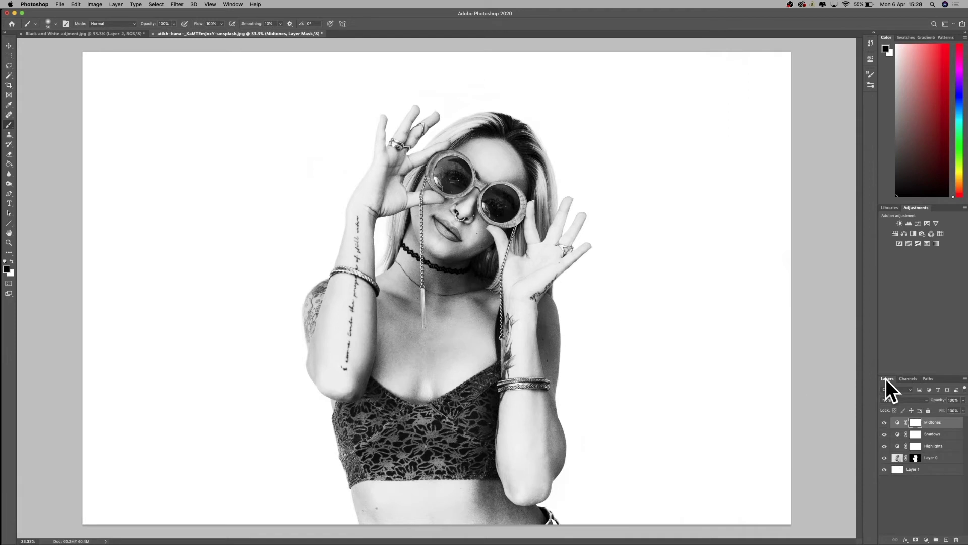
Reopen the Highlights curve, pull its white point slightly inward and nudge the midpoint upward.
{"action": "left_click", "coordinate": [941, 447]}
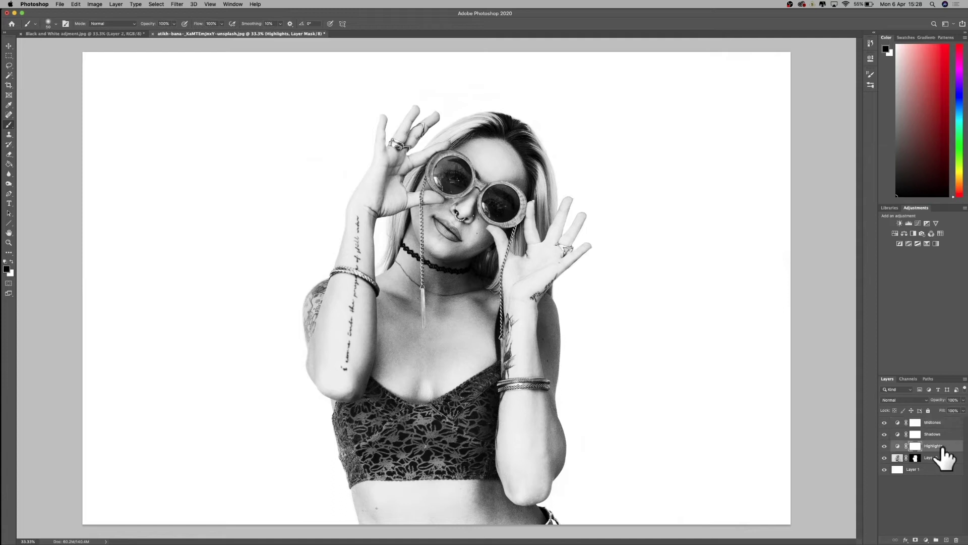
{"action": "double_click", "coordinate": [899, 445]}
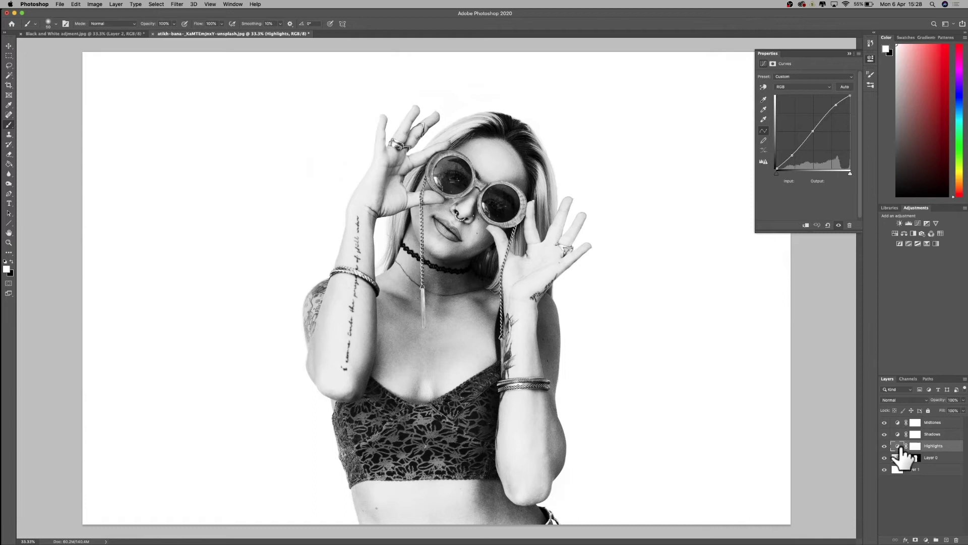
{"action": "mouse_move", "coordinate": [849, 174]}
{"action": "left_mouse_down"}
{"action": "mouse_move", "coordinate": [834, 174]}
{"action": "mouse_move", "coordinate": [864, 180]}
{"action": "left_mouse_up"}
{"action": "left_click_drag", "start_coordinate": [815, 132], "coordinate": [815, 132]}
On the Shadows curve, raise the dark point and shift the bright point slightly toward the darker inputs.
{"action": "left_click", "coordinate": [929, 437]}
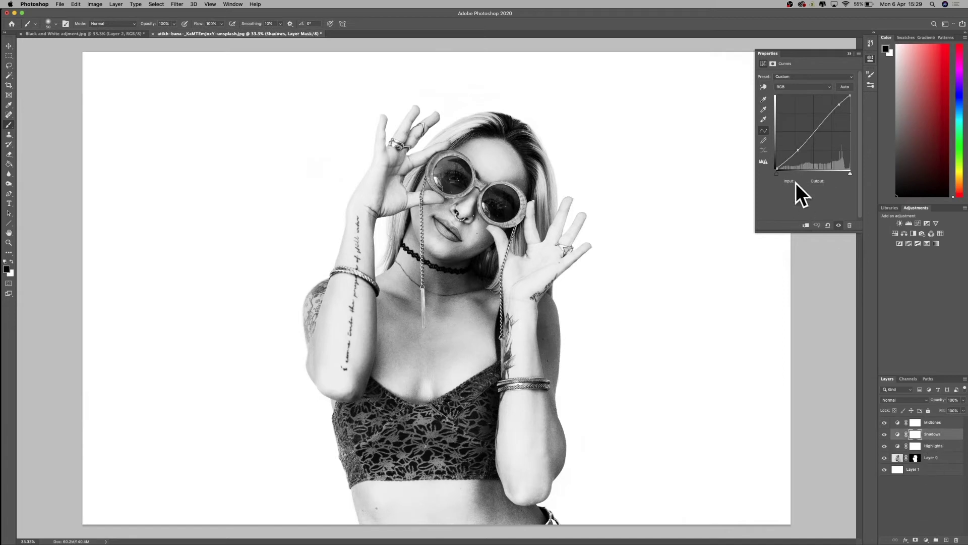
{"action": "left_click_drag", "start_coordinate": [799, 151], "coordinate": [802, 146]}
{"action": "left_click_drag", "start_coordinate": [839, 104], "coordinate": [835, 103]}
Fine-tune the Highlights curve's dark point and reshape the Midtones curve with lowered bright tones and a midpoint near input 107, output 112.
{"action": "left_click", "coordinate": [934, 446]}
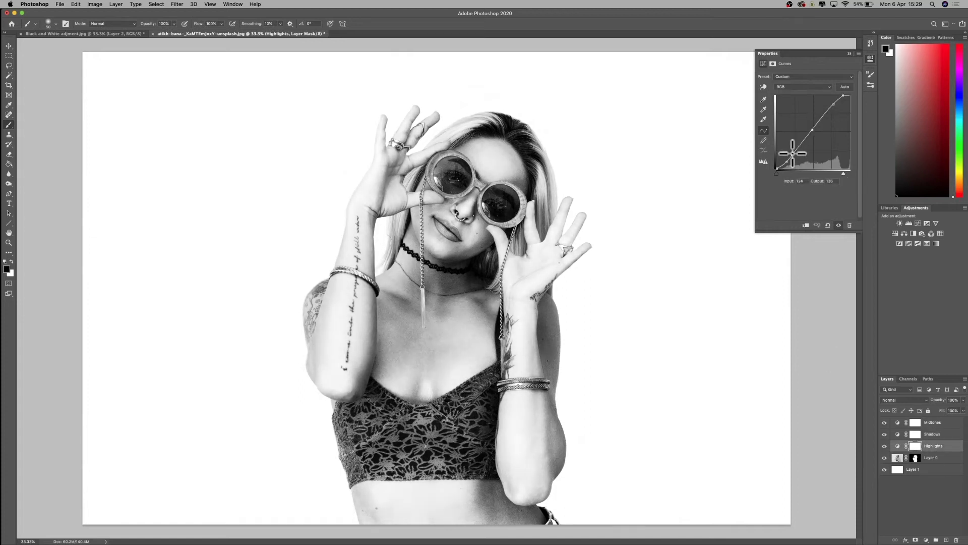
{"action": "left_click_drag", "start_coordinate": [791, 154], "coordinate": [791, 154]}
{"action": "left_click", "coordinate": [936, 423]}
{"action": "left_click_drag", "start_coordinate": [836, 110], "coordinate": [808, 138]}
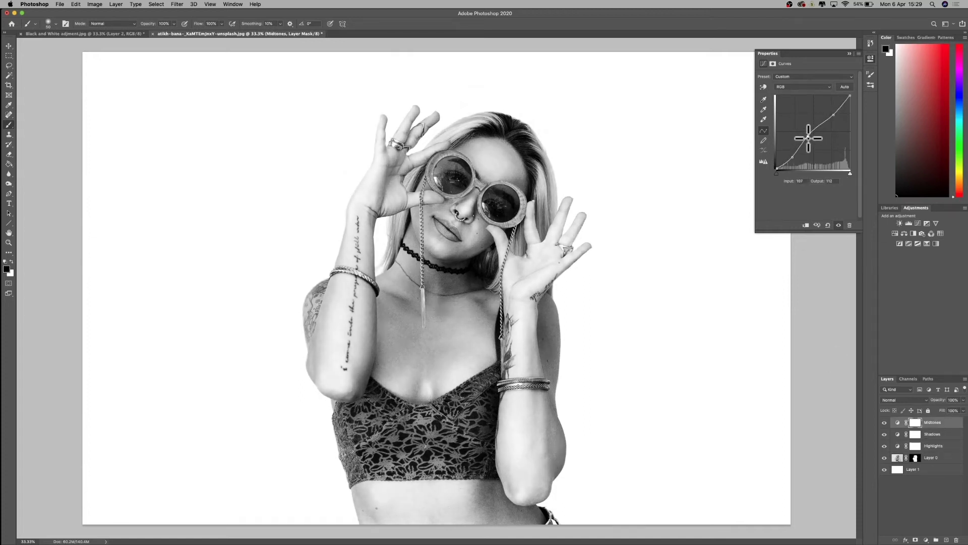
{"action": "left_click", "coordinate": [871, 59]}
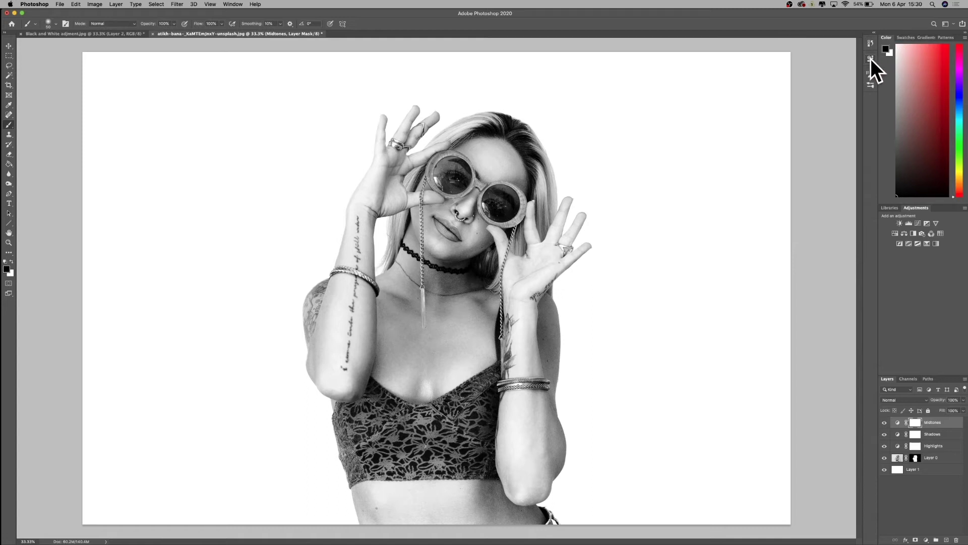
Compare the image with the Highlights, Shadows and Midtones layers hidden and shown.
{"action": "left_click", "coordinate": [885, 446]}
{"action": "left_click", "coordinate": [885, 434]}
{"action": "left_click", "coordinate": [886, 423]}
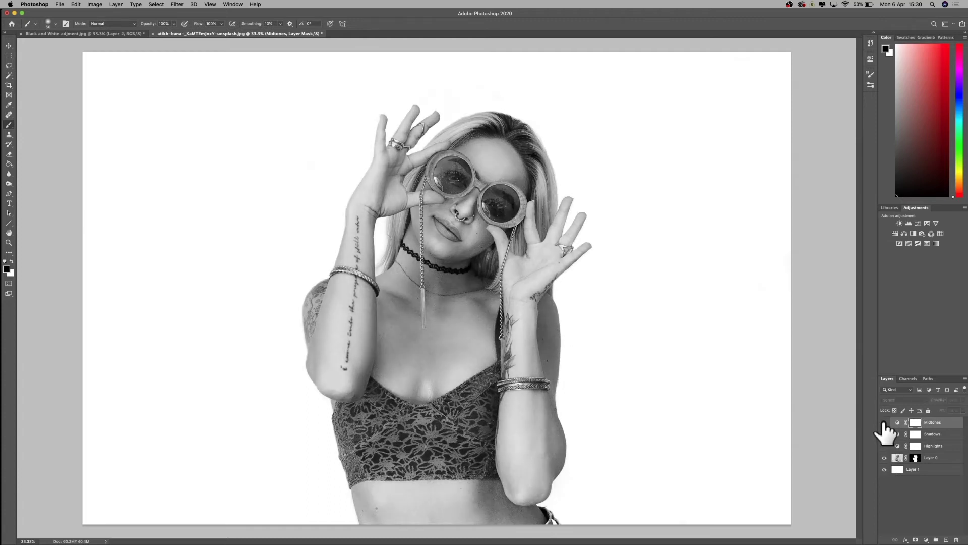
{"action": "left_click", "coordinate": [885, 423]}
{"action": "left_click", "coordinate": [886, 434]}
{"action": "left_click", "coordinate": [885, 446]}
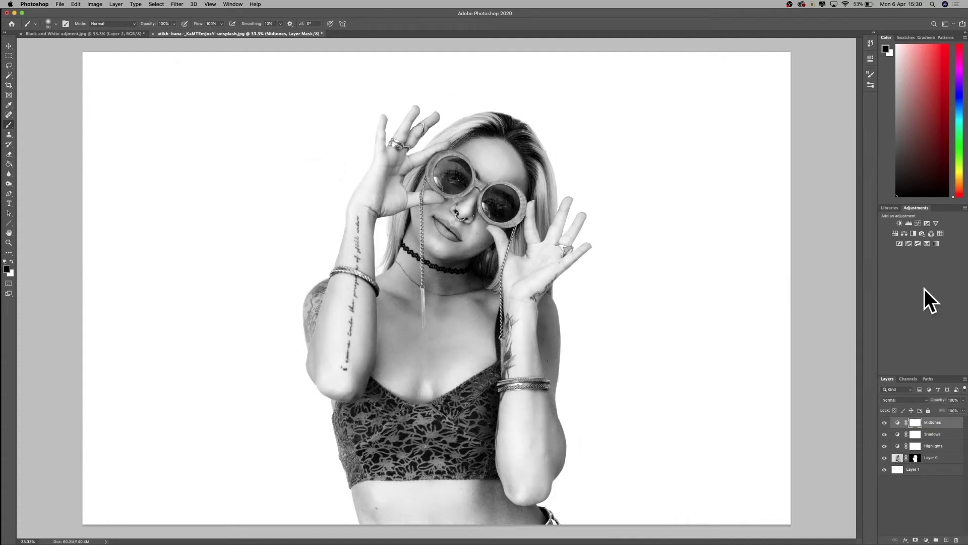
On the Highlights curve, return the white point to the right end and lower the bright point slightly.
{"action": "left_click", "coordinate": [933, 447]}
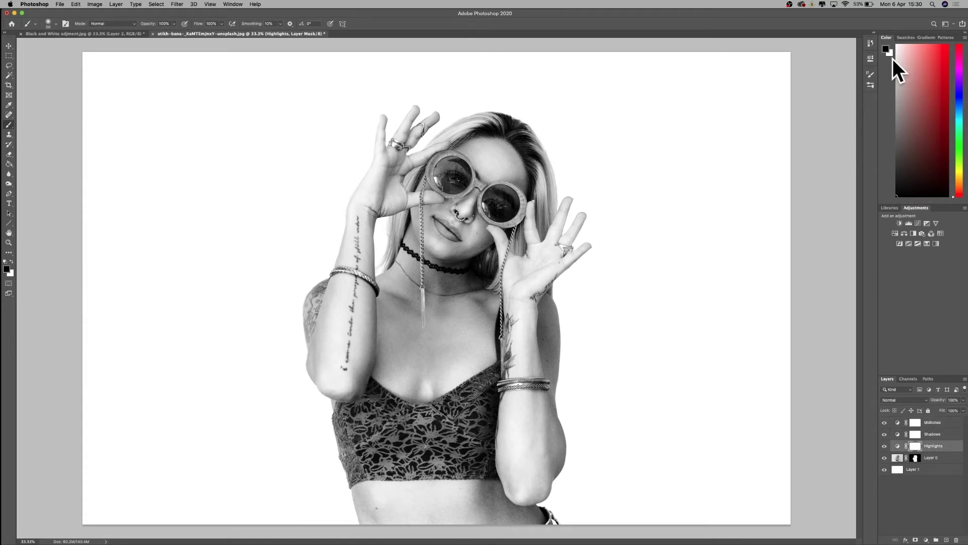
{"action": "left_click", "coordinate": [872, 57]}
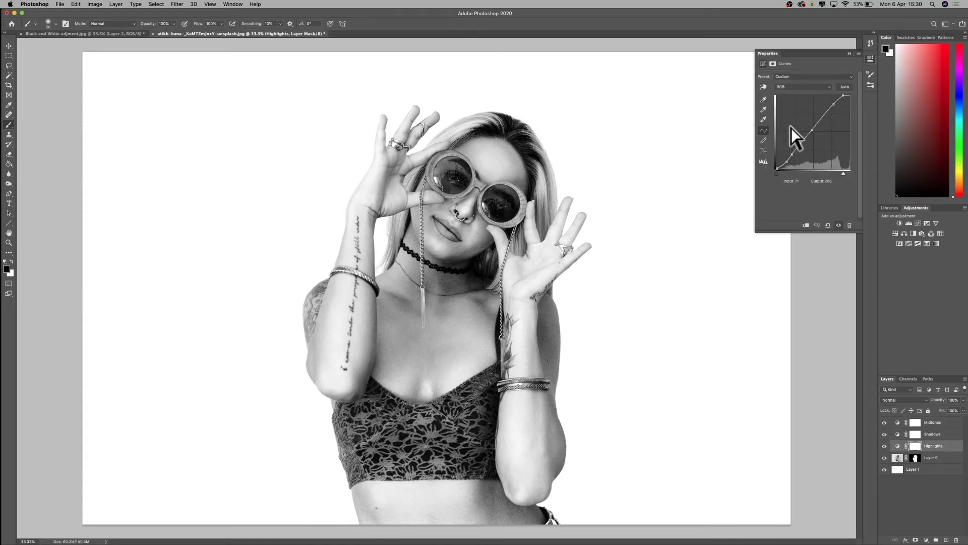
{"action": "left_click", "coordinate": [793, 158]}
{"action": "left_click_drag", "start_coordinate": [843, 173], "coordinate": [850, 174]}
{"action": "mouse_move", "coordinate": [834, 103]}
{"action": "left_mouse_down"}
{"action": "mouse_move", "coordinate": [837, 96]}
{"action": "mouse_move", "coordinate": [798, 150]}
{"action": "mouse_move", "coordinate": [831, 112]}
{"action": "left_mouse_up"}
Lower the dark point of the Midtones curve slightly and collapse the curve settings.
{"action": "left_click", "coordinate": [933, 423]}
{"action": "left_click_drag", "start_coordinate": [794, 152], "coordinate": [793, 154]}
{"action": "left_click", "coordinate": [850, 54]}
Check the effect of the Highlights layer and examine the woman's face and hair up close.
{"action": "mouse_move", "coordinate": [884, 445]}
{"action": "left_mouse_down"}
{"action": "mouse_move", "coordinate": [886, 423]}
{"action": "mouse_move", "coordinate": [884, 446]}
{"action": "left_mouse_up"}
{"action": "key", "text": "super+plus"}
{"action": "key", "text": "super+plus"}
{"action": "left_click_drag", "start_coordinate": [635, 369], "coordinate": [560, 533]}
{"action": "key", "text": "super+minus"}
{"action": "key", "text": "super+minus"}
Save the layered image as a Photoshop file named B&W with masks.
{"action": "left_click", "coordinate": [61, 4]}
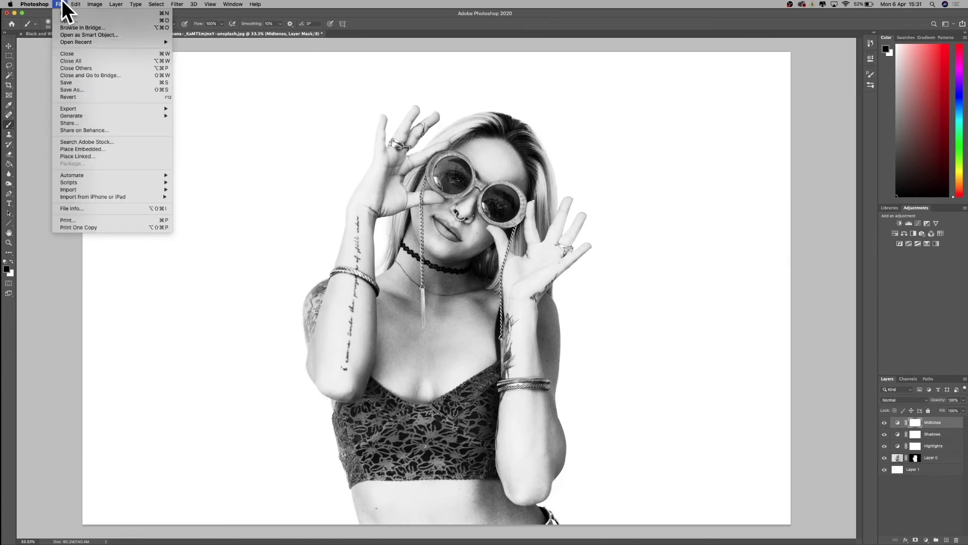
{"action": "left_click", "coordinate": [72, 90]}
{"action": "left_click", "coordinate": [367, 136]}
{"action": "left_click_drag", "start_coordinate": [539, 77], "coordinate": [433, 74]}
{"action": "type", "text": "Black and"}
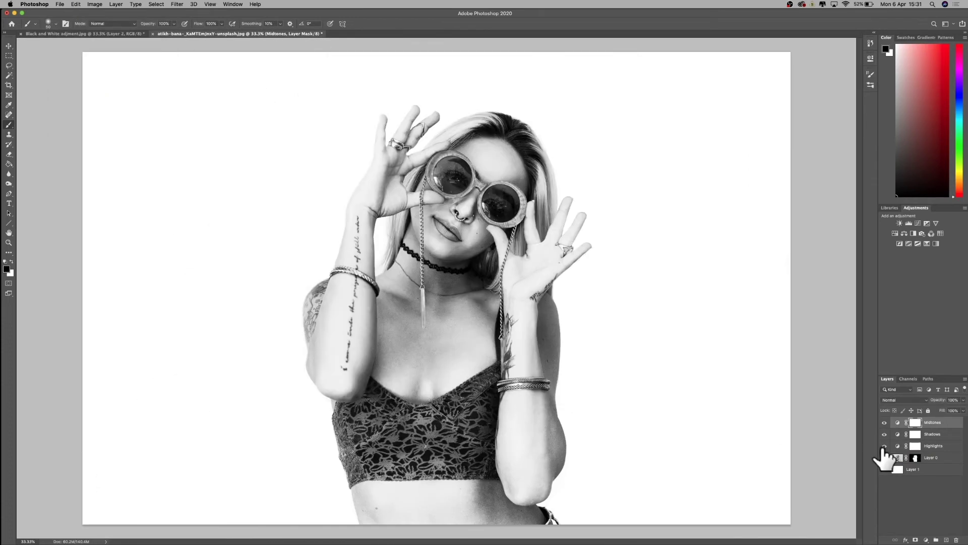
Examine the tones of the face, hair, hands and tattoos at 66.67% zoom, and return to the full view.
{"action": "key", "text": "super+plus"}
{"action": "key", "text": "super+plus"}
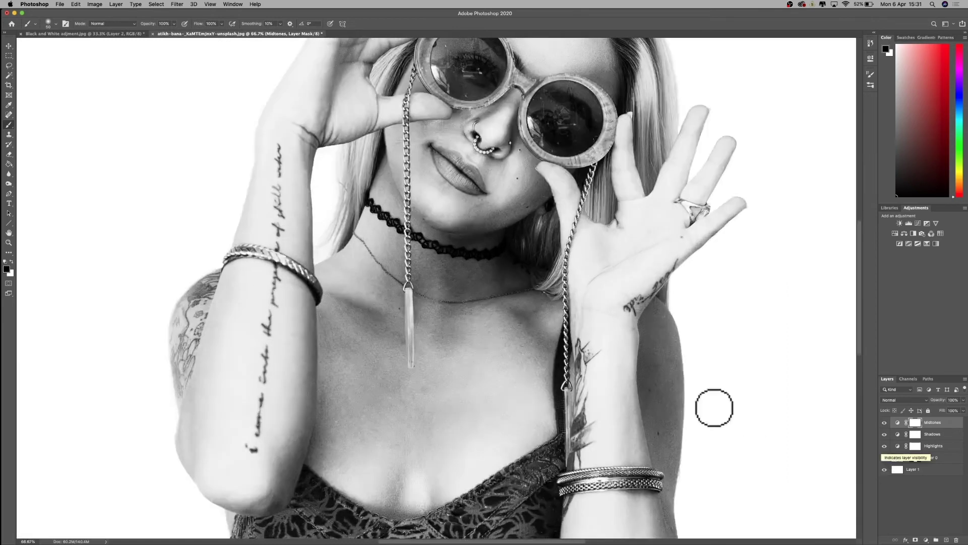
{"action": "mouse_move", "coordinate": [634, 351]}
{"action": "left_mouse_down"}
{"action": "mouse_move", "coordinate": [594, 453]}
{"action": "mouse_move", "coordinate": [562, 501]}
{"action": "left_mouse_up"}
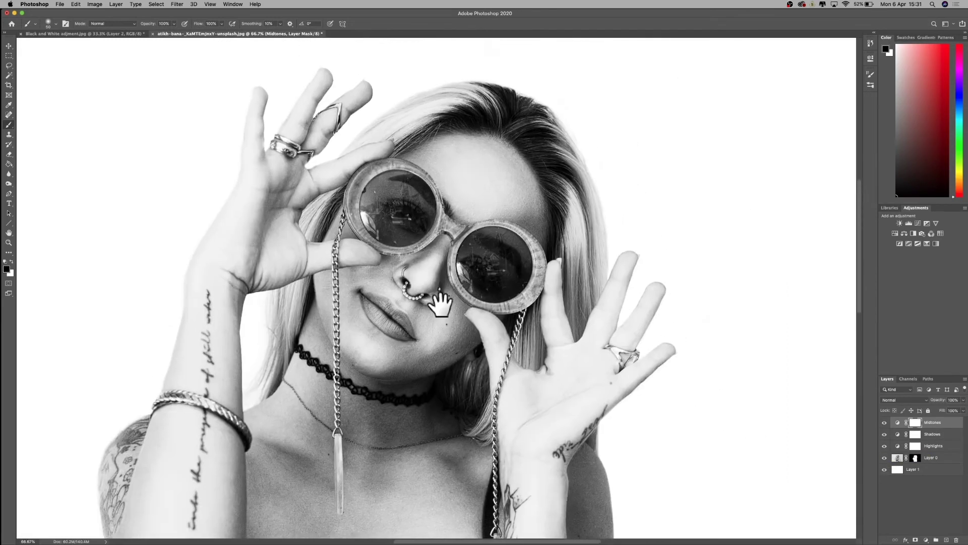
{"action": "left_click_drag", "start_coordinate": [438, 304], "coordinate": [437, 335]}
{"action": "key", "text": "super+minus"}
{"action": "key", "text": "super+minus"}
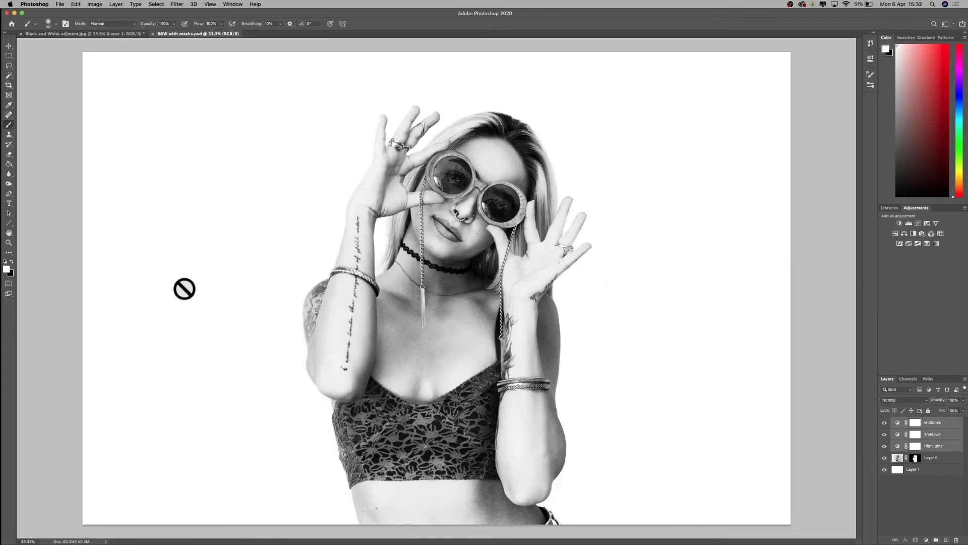
Deselect the Curves layers and flatten the image into a single Background layer.
{"action": "left_click", "coordinate": [939, 519]}
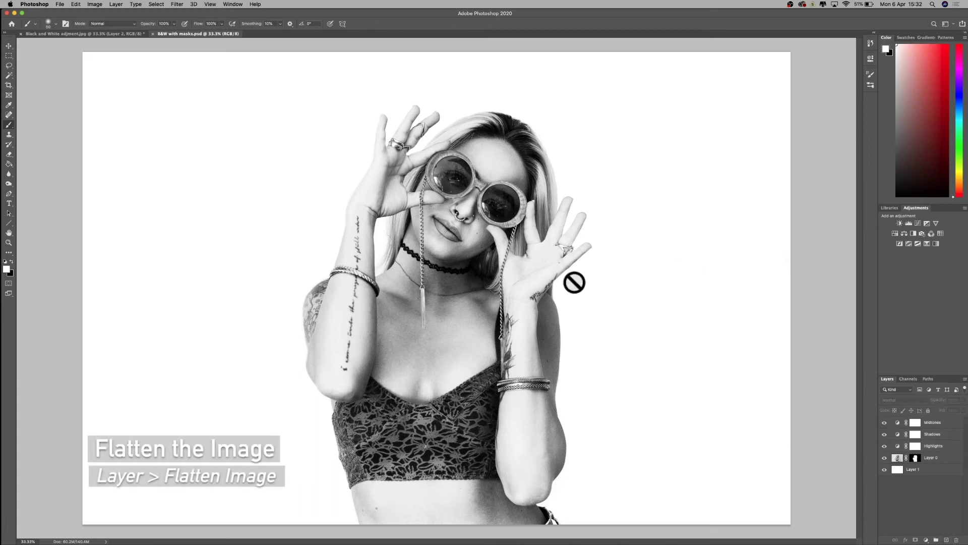
{"action": "left_click", "coordinate": [95, 4]}
{"action": "mouse_move", "coordinate": [116, 4]}
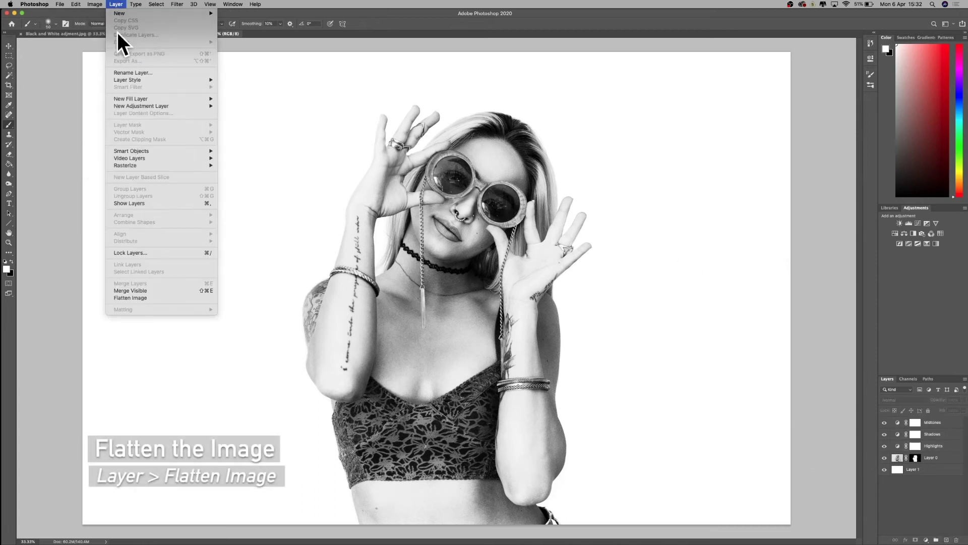
{"action": "left_click", "coordinate": [164, 297]}
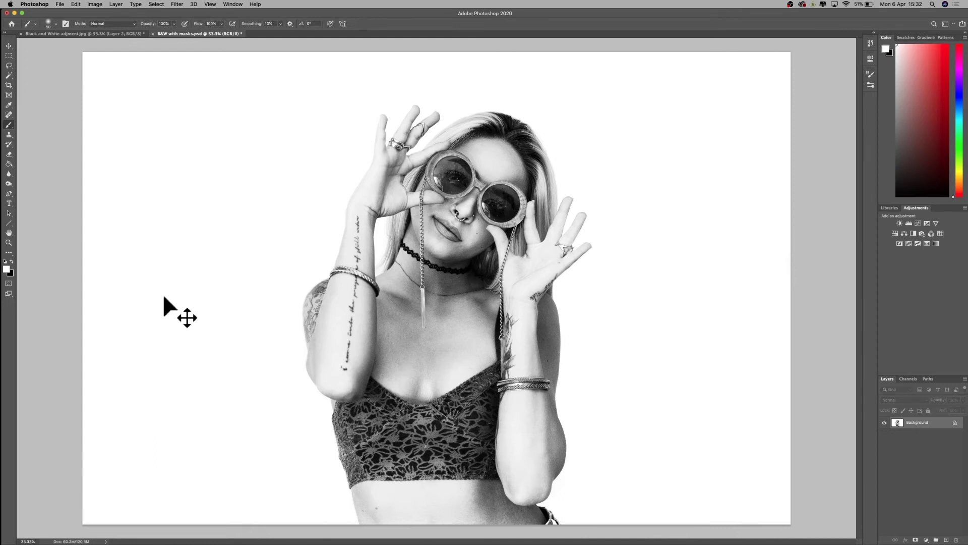
Apply Levels to the flattened image with black input 10, midtone about 1.02 and white input about 252.
{"action": "key", "text": "super+l"}
{"action": "left_click_drag", "start_coordinate": [330, 49], "coordinate": [664, 87]}
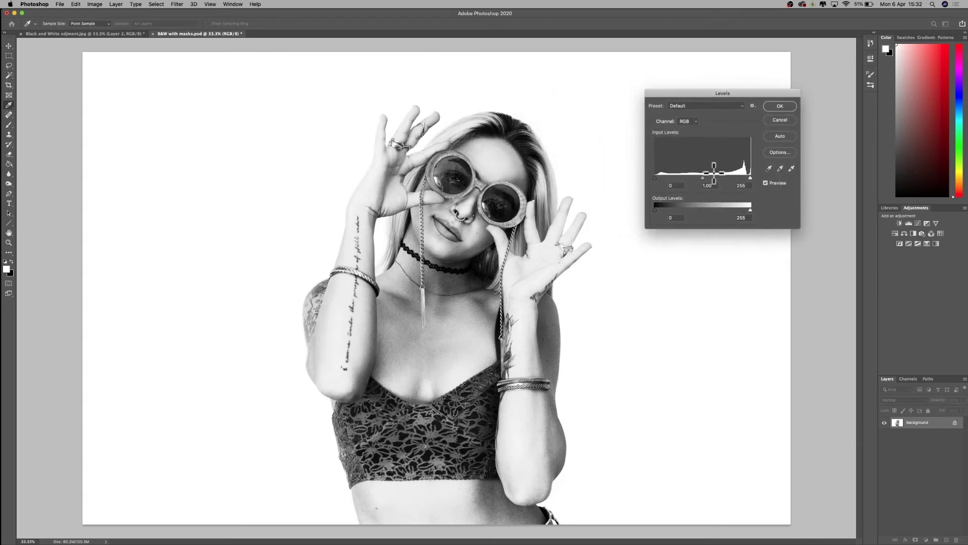
{"action": "left_click", "coordinate": [703, 178]}
{"action": "left_click_drag", "start_coordinate": [703, 177], "coordinate": [706, 180]}
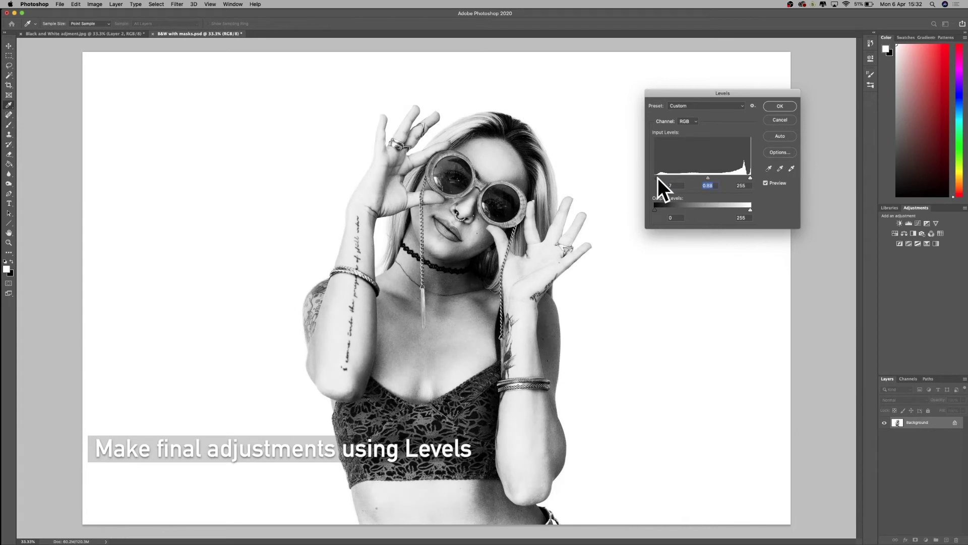
{"action": "left_click_drag", "start_coordinate": [658, 177], "coordinate": [659, 178]}
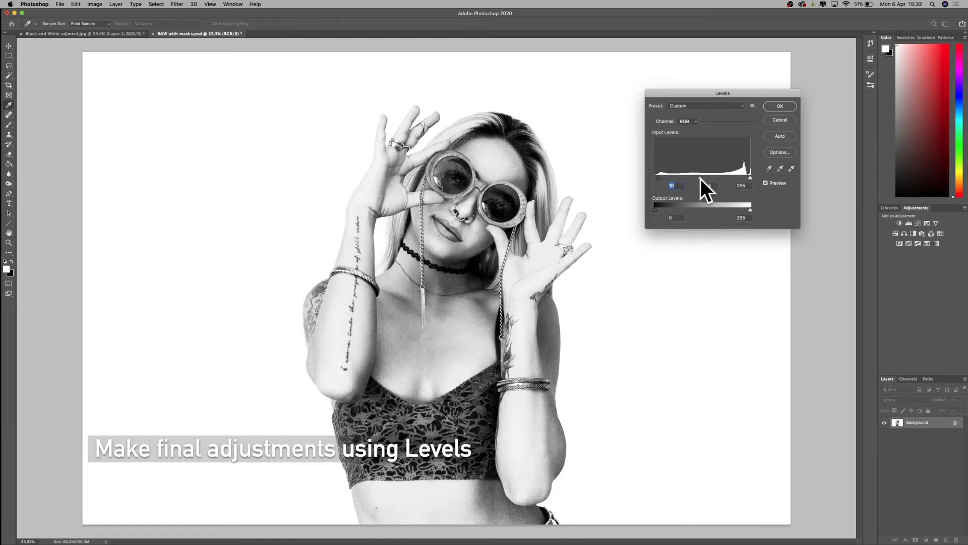
{"action": "left_click", "coordinate": [704, 180]}
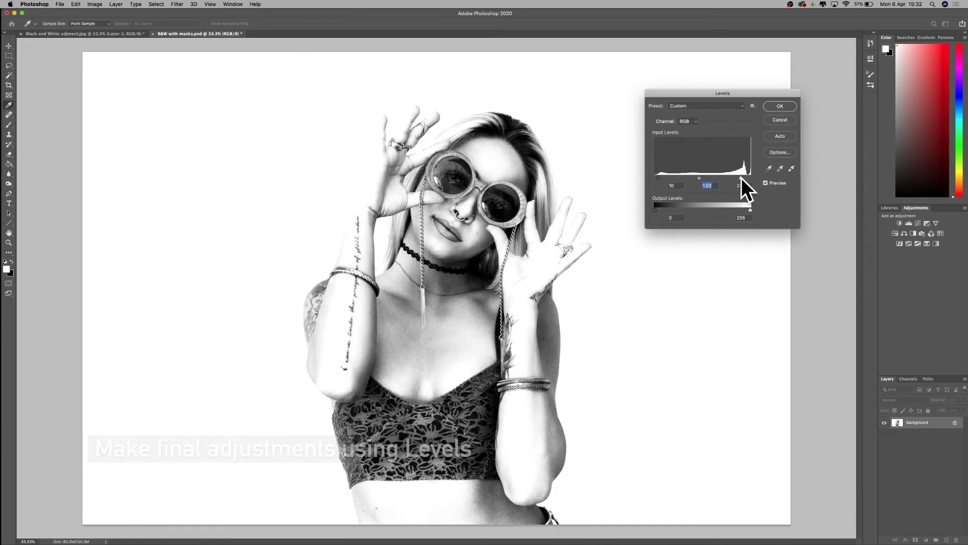
{"action": "left_click_drag", "start_coordinate": [741, 178], "coordinate": [763, 180]}
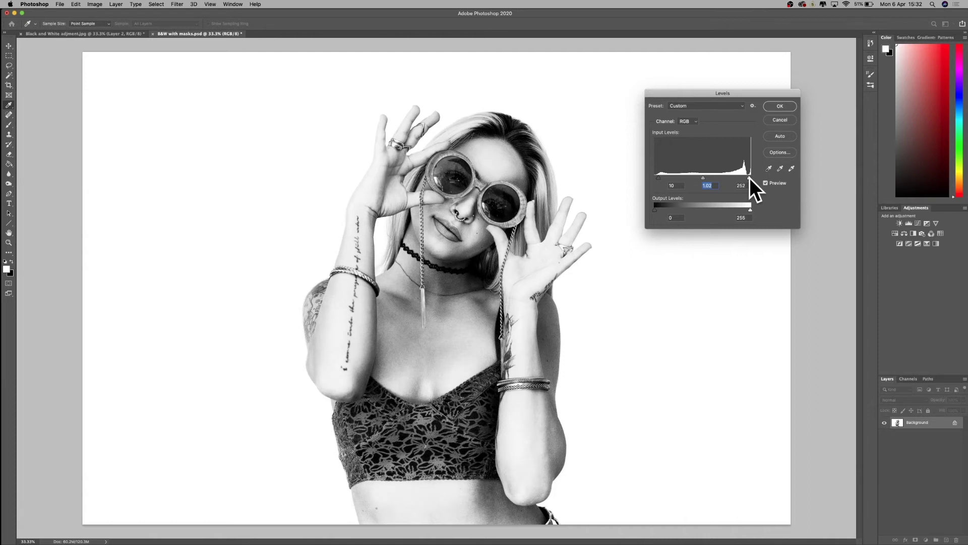
{"action": "left_click", "coordinate": [749, 177]}
{"action": "left_click", "coordinate": [790, 105]}
{"action": "key", "text": "b"}
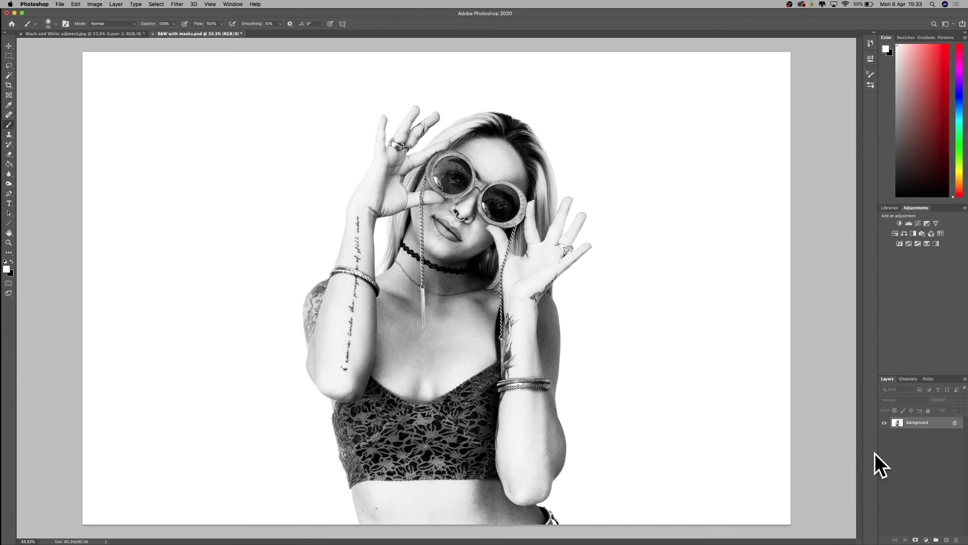
{"action": "right_click", "coordinate": [932, 427]}
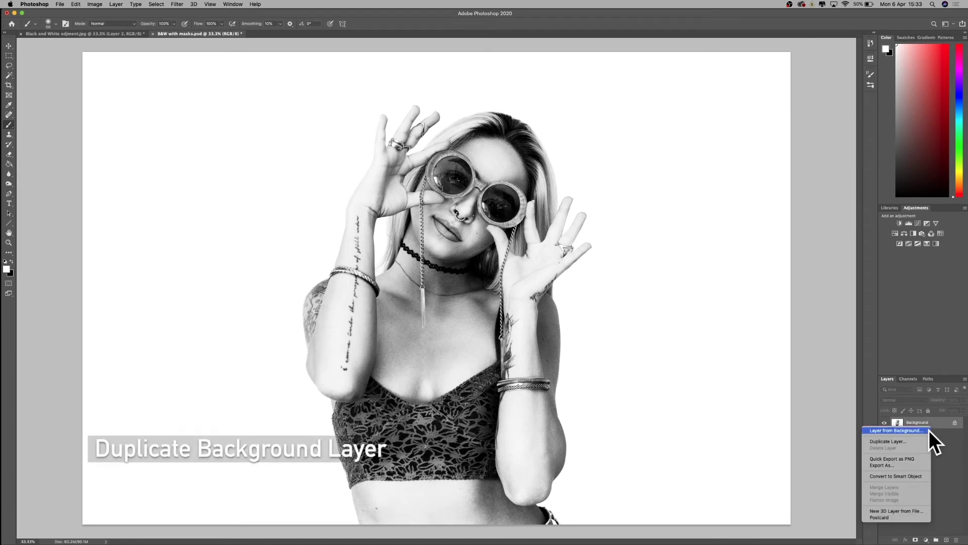
{"action": "left_click", "coordinate": [926, 431]}
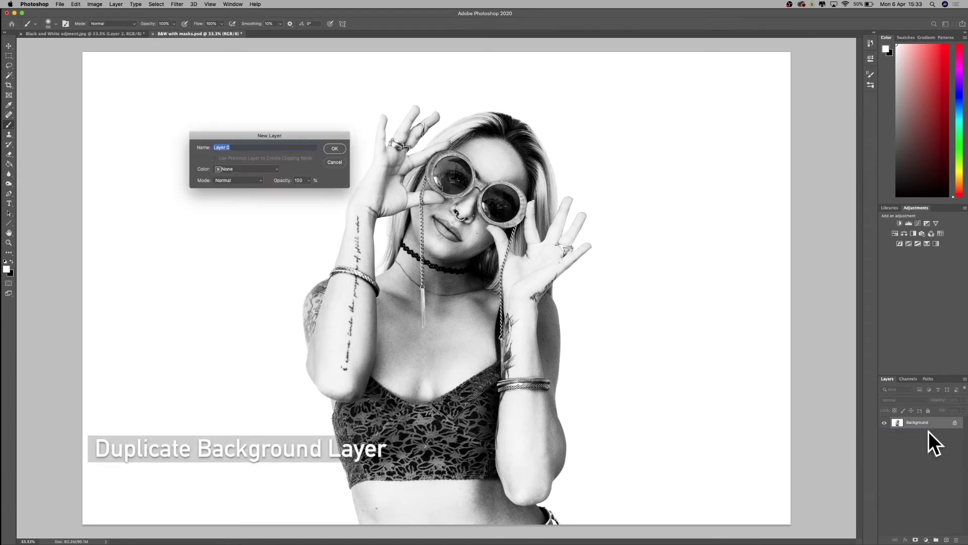
{"action": "left_click", "coordinate": [336, 160]}
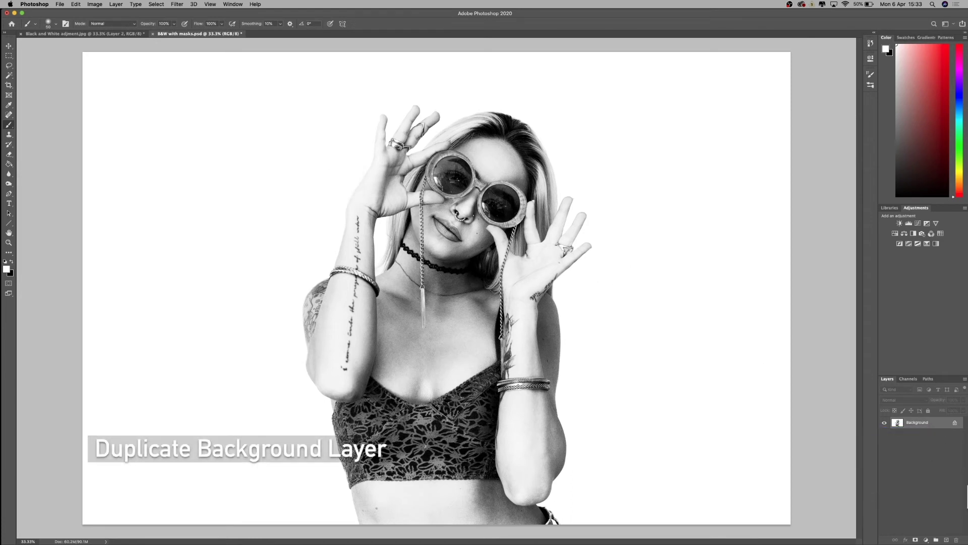
Duplicate the Background layer as Background copy in the same document.
{"action": "right_click", "coordinate": [913, 424]}
{"action": "left_click", "coordinate": [909, 438]}
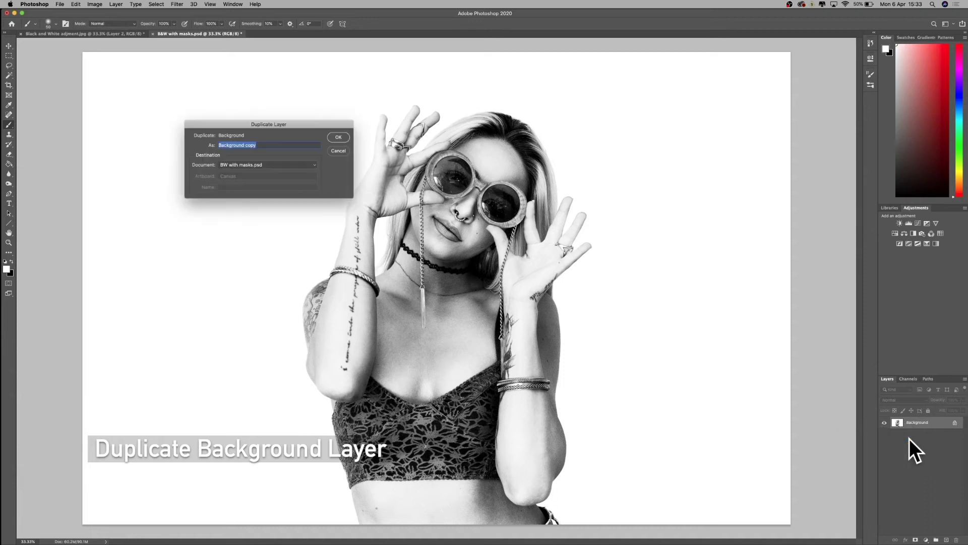
{"action": "left_click", "coordinate": [339, 137]}
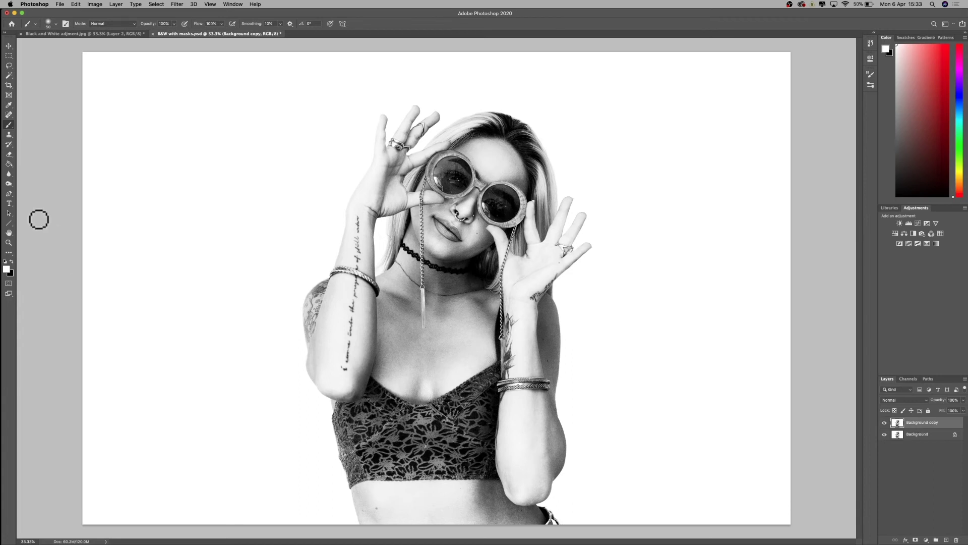
Choose the Burn tool with a brush of about 175 px and raise its exposure to about 35%.
{"action": "left_click_drag", "start_coordinate": [10, 183], "coordinate": [23, 189]}
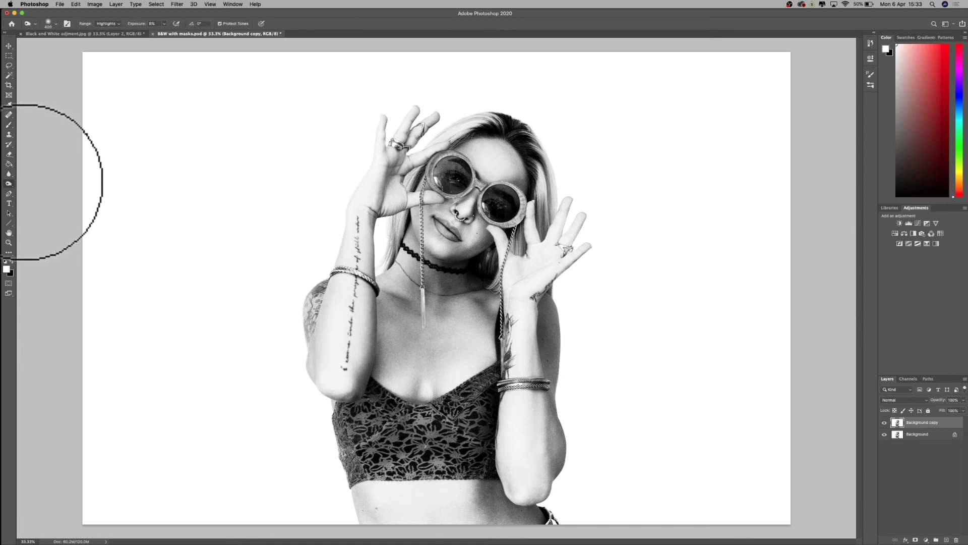
{"action": "key", "text": "bracketleft"}
{"action": "key", "text": "bracketleft"}
{"action": "key", "text": "bracketleft"}
{"action": "key", "text": "bracketleft"}
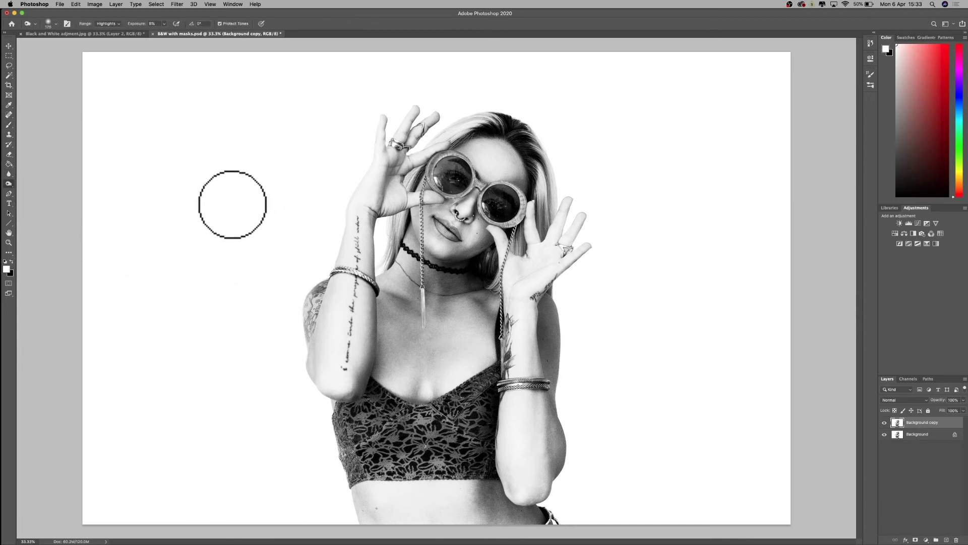
{"action": "left_click", "coordinate": [164, 24]}
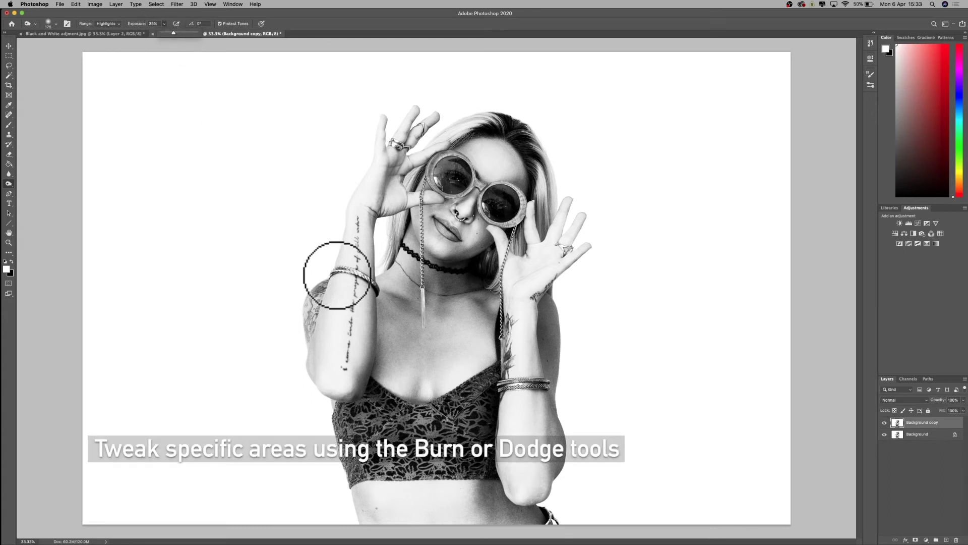
Burn the tattoos on both forearms with the range set to Shadows, and undo the trial stroke over the sunglasses.
{"action": "left_click_drag", "start_coordinate": [346, 365], "coordinate": [347, 325]}
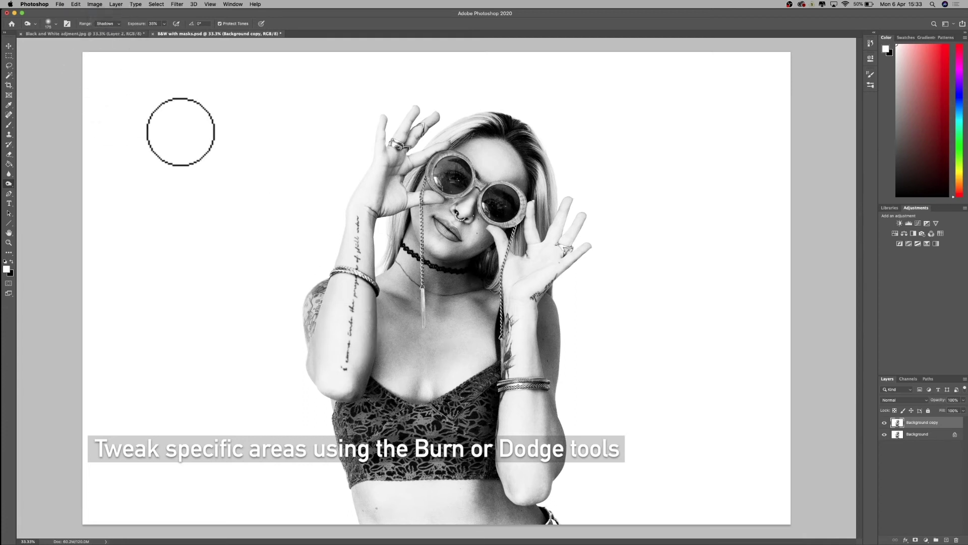
{"action": "mouse_move", "coordinate": [353, 331]}
{"action": "left_mouse_down"}
{"action": "mouse_move", "coordinate": [353, 223]}
{"action": "mouse_move", "coordinate": [344, 362]}
{"action": "left_mouse_up"}
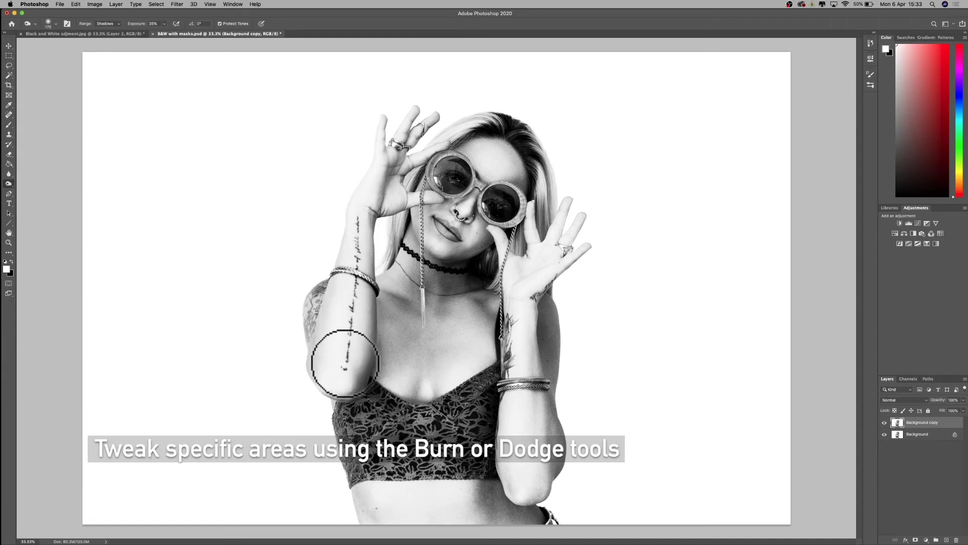
{"action": "mouse_move", "coordinate": [506, 354]}
{"action": "left_mouse_down"}
{"action": "mouse_move", "coordinate": [518, 346]}
{"action": "mouse_move", "coordinate": [519, 307]}
{"action": "mouse_move", "coordinate": [505, 384]}
{"action": "mouse_move", "coordinate": [545, 385]}
{"action": "mouse_move", "coordinate": [525, 370]}
{"action": "mouse_move", "coordinate": [523, 313]}
{"action": "mouse_move", "coordinate": [557, 277]}
{"action": "mouse_move", "coordinate": [536, 294]}
{"action": "mouse_move", "coordinate": [540, 268]}
{"action": "left_mouse_up"}
{"action": "mouse_move", "coordinate": [444, 174]}
{"action": "left_mouse_down"}
{"action": "mouse_move", "coordinate": [469, 176]}
{"action": "mouse_move", "coordinate": [445, 158]}
{"action": "mouse_move", "coordinate": [440, 183]}
{"action": "mouse_move", "coordinate": [482, 195]}
{"action": "mouse_move", "coordinate": [489, 215]}
{"action": "mouse_move", "coordinate": [514, 224]}
{"action": "mouse_move", "coordinate": [519, 187]}
{"action": "mouse_move", "coordinate": [480, 190]}
{"action": "left_mouse_up"}
{"action": "key", "text": "super+z"}
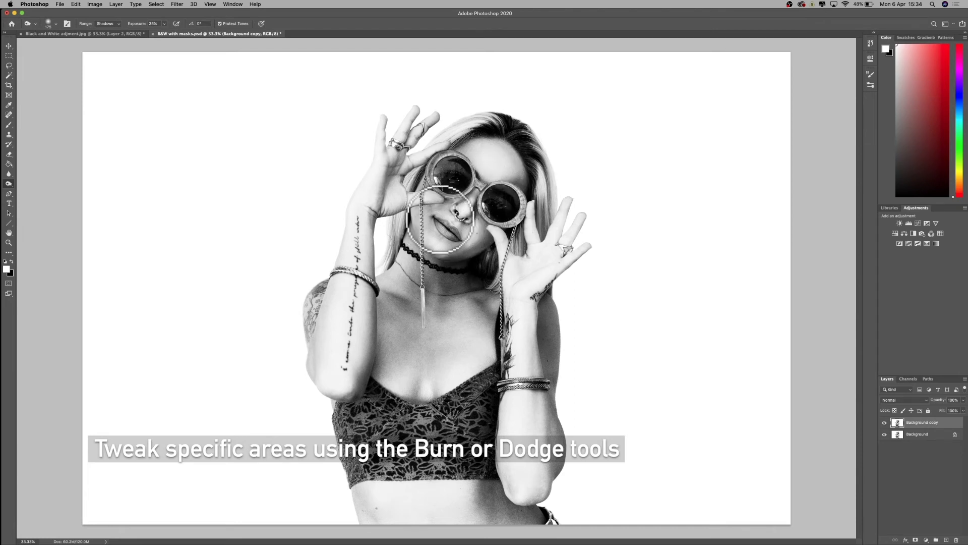
Burn the upper-arm tattoo and bracelet, and dodge the shadows through the hair with the Dodge exposure raised to about 59%.
{"action": "mouse_move", "coordinate": [311, 301]}
{"action": "left_mouse_down"}
{"action": "mouse_move", "coordinate": [304, 339]}
{"action": "mouse_move", "coordinate": [321, 290]}
{"action": "mouse_move", "coordinate": [301, 335]}
{"action": "mouse_move", "coordinate": [306, 299]}
{"action": "mouse_move", "coordinate": [301, 318]}
{"action": "mouse_move", "coordinate": [343, 225]}
{"action": "mouse_move", "coordinate": [357, 226]}
{"action": "mouse_move", "coordinate": [363, 269]}
{"action": "mouse_move", "coordinate": [340, 273]}
{"action": "mouse_move", "coordinate": [377, 281]}
{"action": "left_mouse_up"}
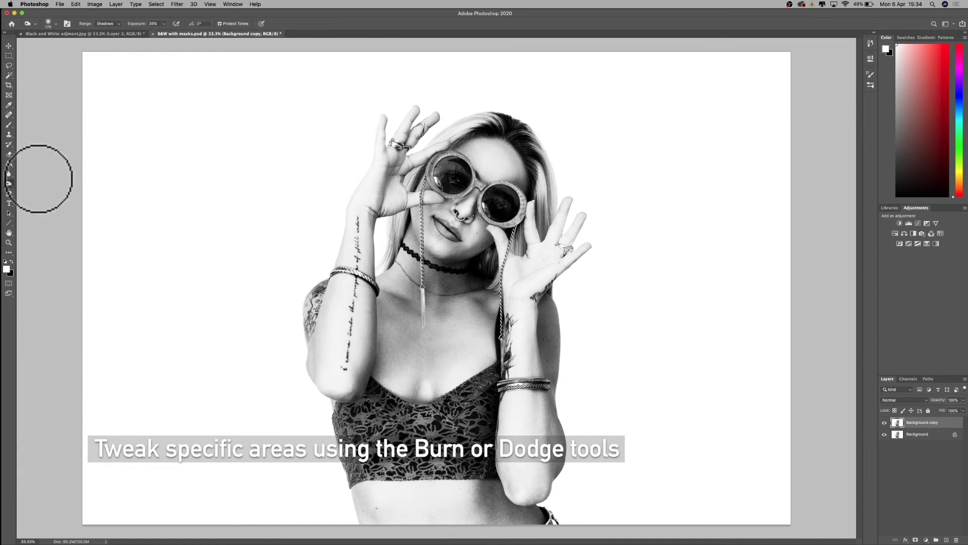
{"action": "right_click", "coordinate": [9, 184]}
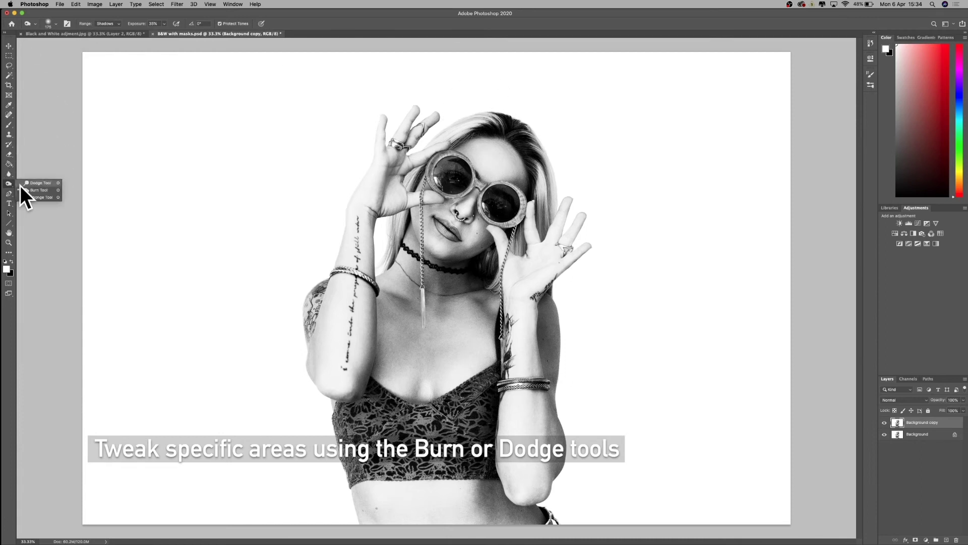
{"action": "left_click", "coordinate": [38, 182]}
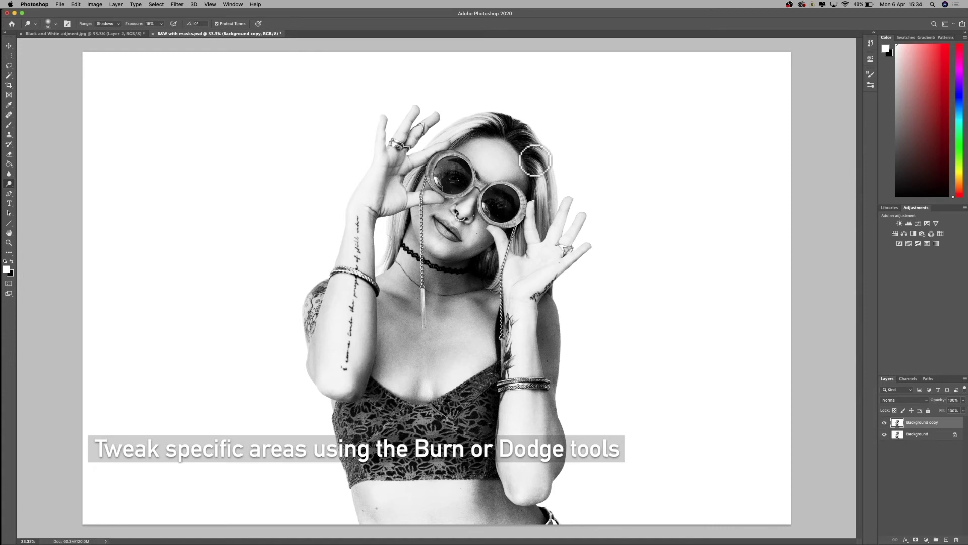
{"action": "left_click", "coordinate": [161, 24]}
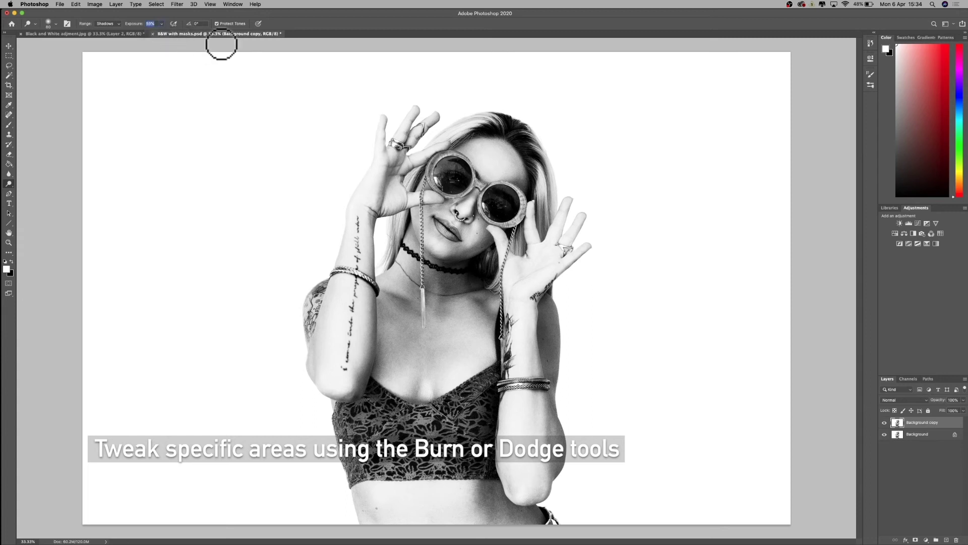
{"action": "mouse_move", "coordinate": [532, 159]}
{"action": "left_mouse_down"}
{"action": "mouse_move", "coordinate": [507, 125]}
{"action": "mouse_move", "coordinate": [472, 126]}
{"action": "mouse_move", "coordinate": [523, 130]}
{"action": "mouse_move", "coordinate": [533, 164]}
{"action": "mouse_move", "coordinate": [527, 144]}
{"action": "mouse_move", "coordinate": [492, 115]}
{"action": "left_mouse_up"}
{"action": "mouse_move", "coordinate": [506, 234]}
{"action": "left_mouse_down"}
{"action": "mouse_move", "coordinate": [517, 257]}
{"action": "mouse_move", "coordinate": [493, 260]}
{"action": "mouse_move", "coordinate": [489, 281]}
{"action": "mouse_move", "coordinate": [486, 266]}
{"action": "mouse_move", "coordinate": [491, 284]}
{"action": "mouse_move", "coordinate": [485, 249]}
{"action": "mouse_move", "coordinate": [488, 286]}
{"action": "left_mouse_up"}
{"action": "left_click_drag", "start_coordinate": [395, 278], "coordinate": [404, 226]}
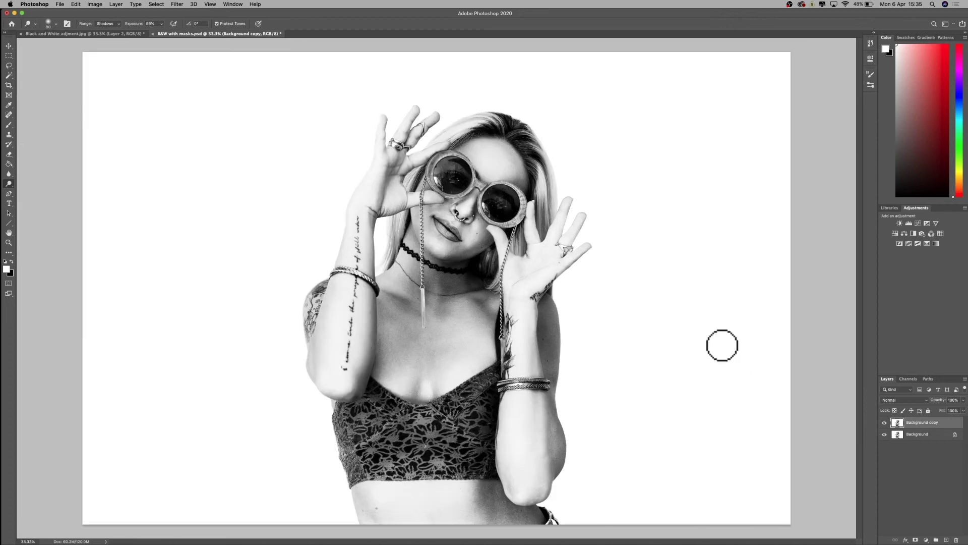
Compare the image before and after burning and dodging by repeatedly hiding and showing the Background copy layer.
{"action": "left_click", "coordinate": [884, 422]}
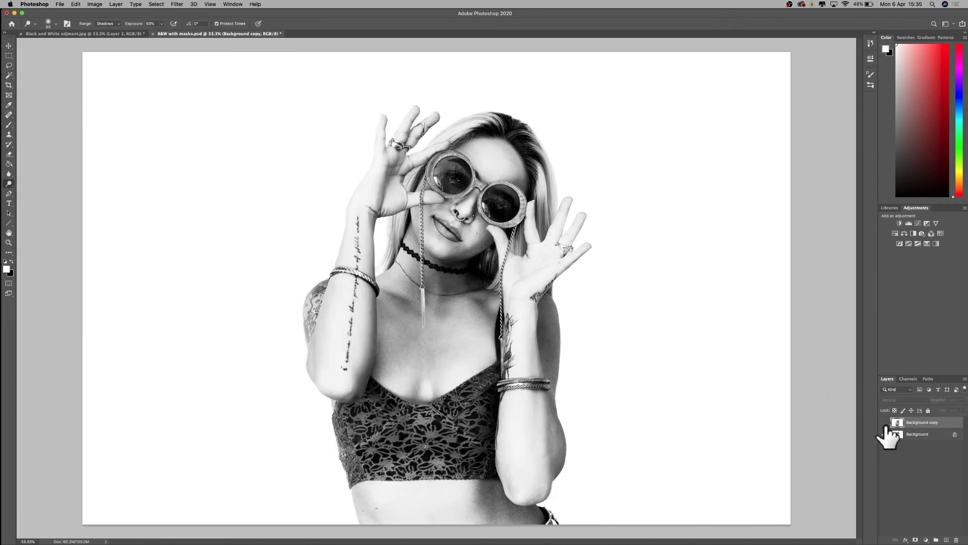
{"action": "left_click", "coordinate": [884, 422]}
{"action": "left_click", "coordinate": [884, 422]}
{"action": "left_click", "coordinate": [884, 423]}
{"action": "left_click", "coordinate": [884, 423]}
{"action": "left_click", "coordinate": [884, 423]}
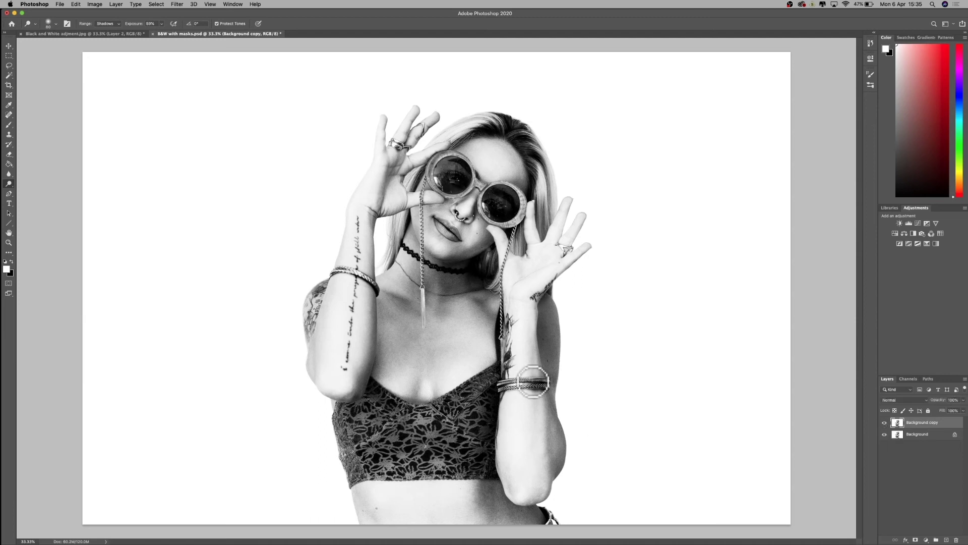
{"action": "left_click", "coordinate": [885, 423]}
{"action": "left_click", "coordinate": [885, 423]}
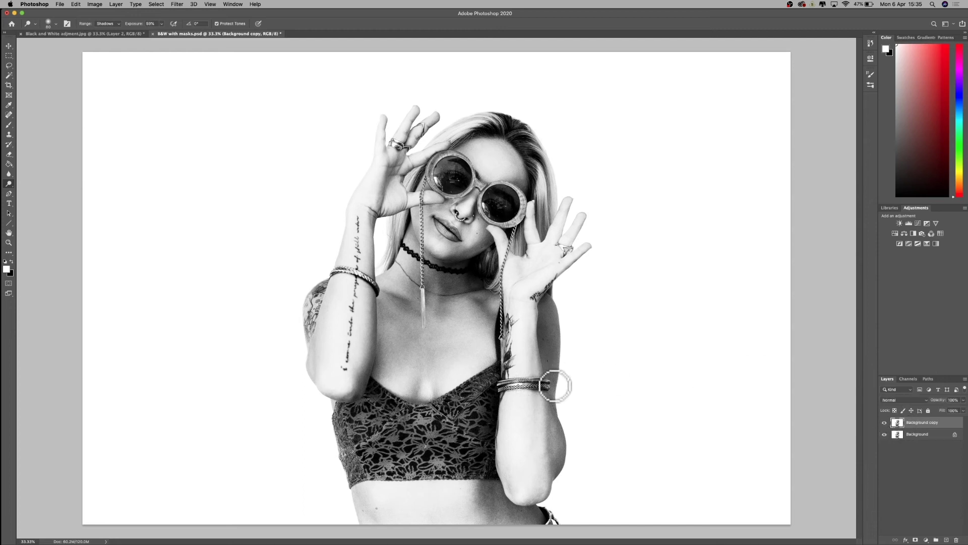
{"action": "left_click", "coordinate": [885, 423]}
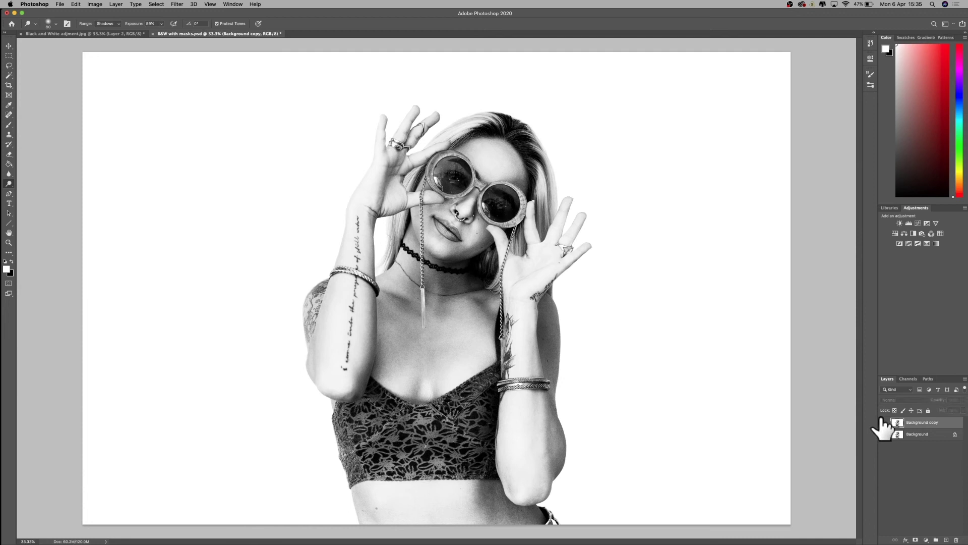
{"action": "left_click", "coordinate": [884, 423]}
{"action": "left_click", "coordinate": [884, 423]}
{"action": "left_click", "coordinate": [884, 423]}
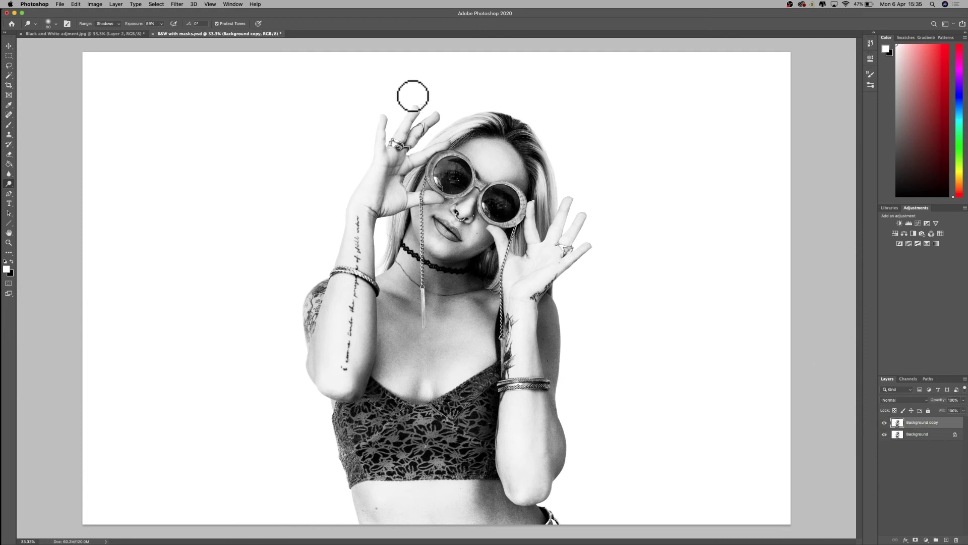
{"action": "left_click", "coordinate": [886, 422]}
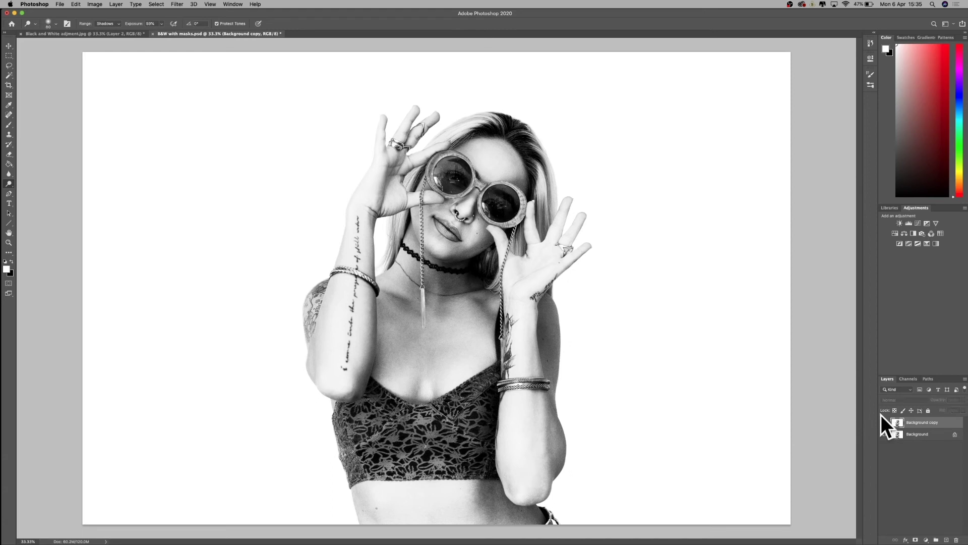
{"action": "left_click", "coordinate": [884, 423]}
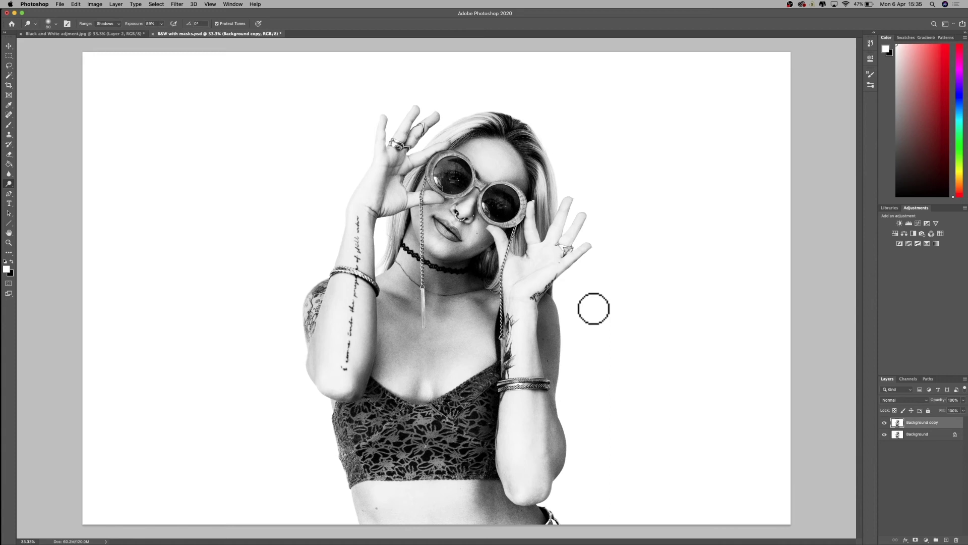
Convert Background copy to a Smart Object and apply a High Pass filter with a radius of about 0.8 pixels.
{"action": "right_click", "coordinate": [909, 423]}
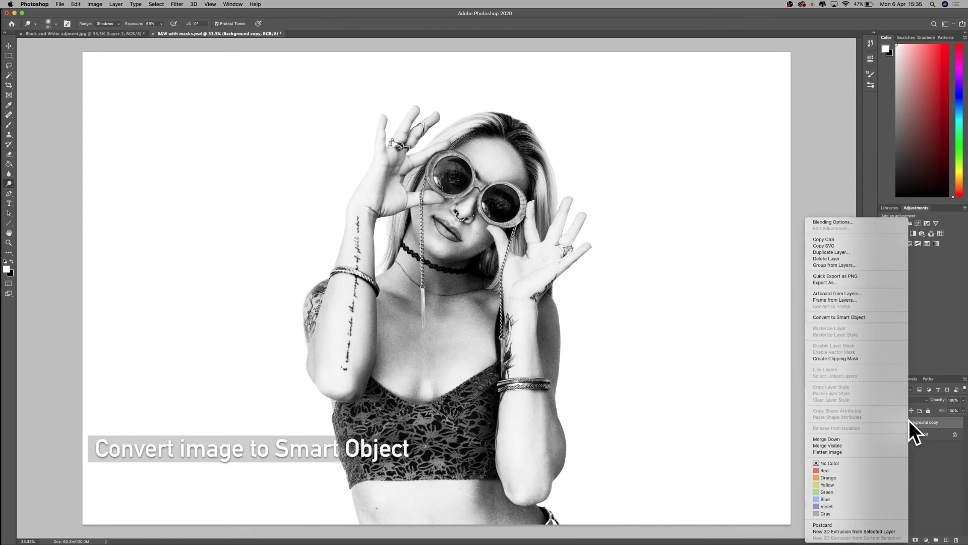
{"action": "left_click", "coordinate": [872, 317]}
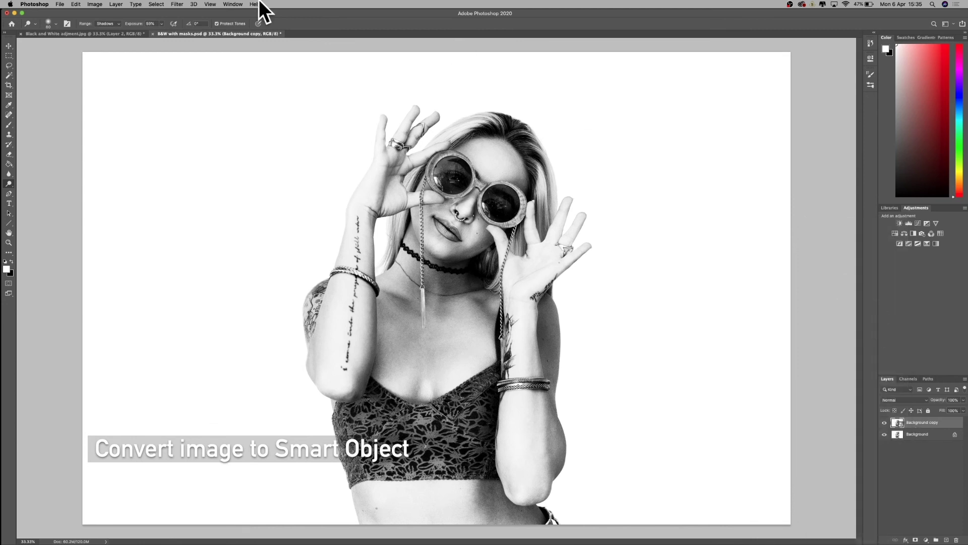
{"action": "left_click", "coordinate": [177, 5]}
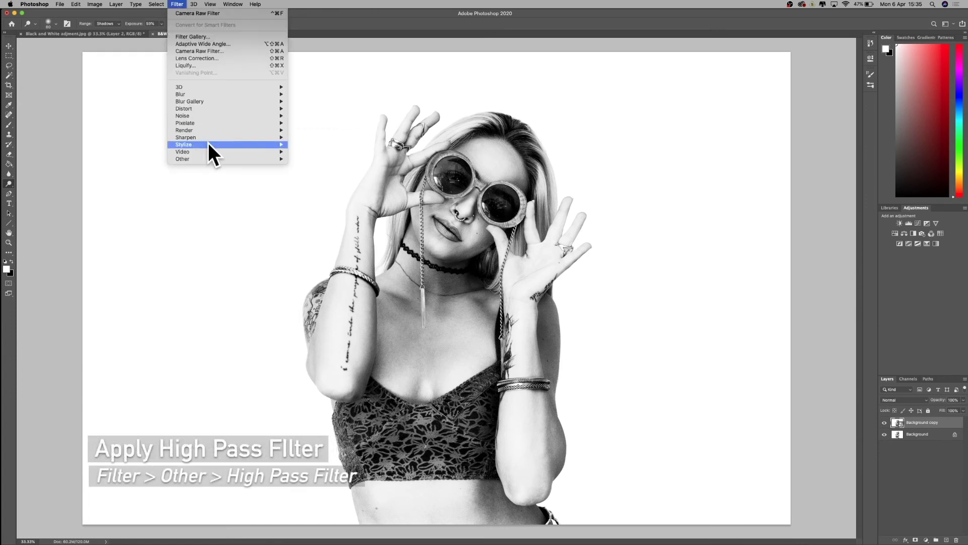
{"action": "mouse_move", "coordinate": [216, 157]}
{"action": "left_click", "coordinate": [313, 166]}
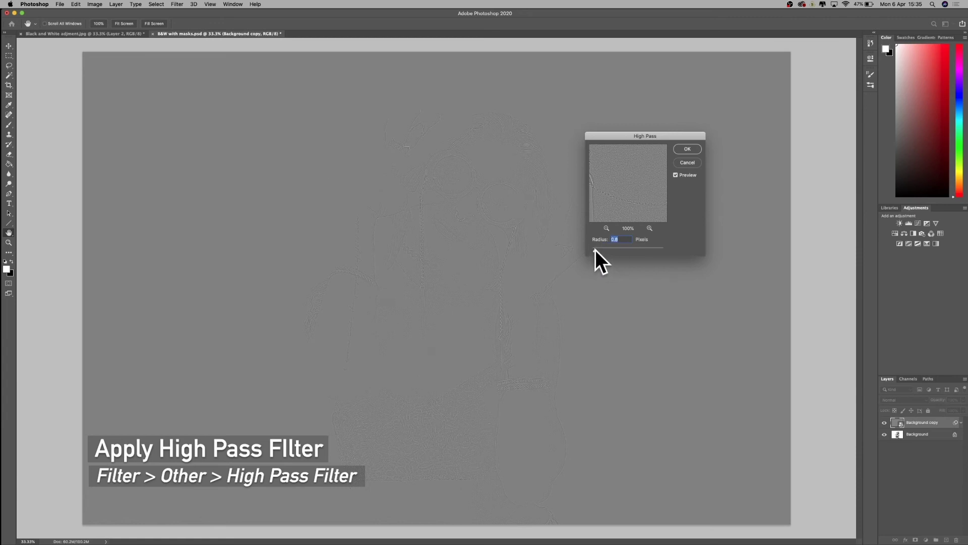
{"action": "left_click", "coordinate": [687, 150]}
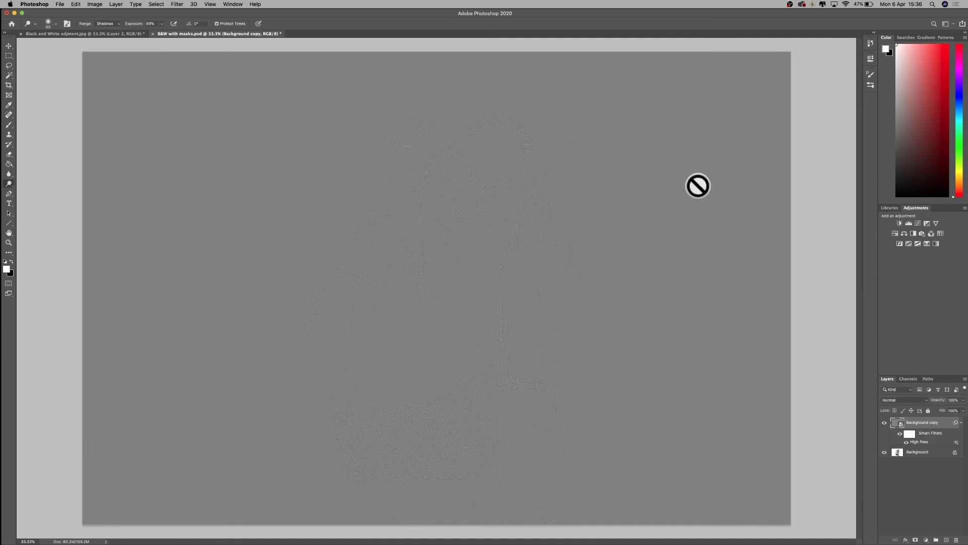
Set the blend mode of the High Pass smart filter to Soft Light at 100% opacity.
{"action": "double_click", "coordinate": [956, 442]}
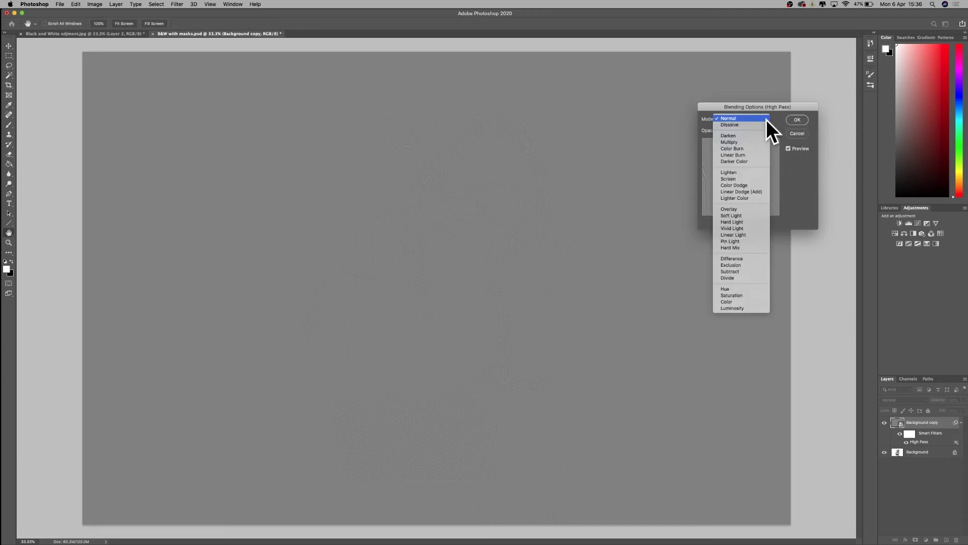
{"action": "left_click", "coordinate": [759, 216]}
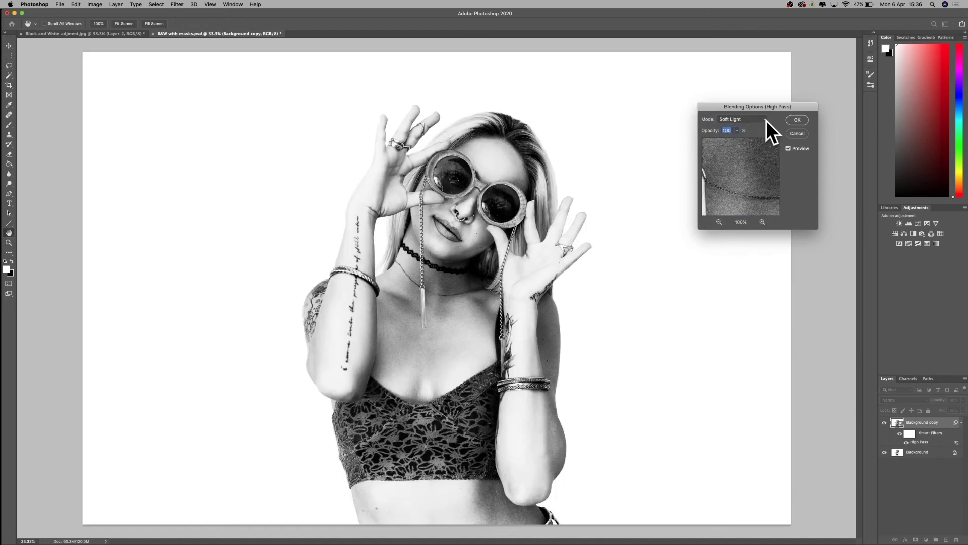
{"action": "left_click", "coordinate": [765, 120]}
{"action": "left_click", "coordinate": [762, 114]}
{"action": "left_click", "coordinate": [765, 119]}
{"action": "left_click", "coordinate": [764, 125]}
{"action": "left_click", "coordinate": [802, 119]}
Examine the High Pass sharpening on the face, sunglasses and hands at 100% magnification.
{"action": "key", "text": "o"}
{"action": "key", "text": "super+plus"}
{"action": "key", "text": "super+plus"}
{"action": "key", "text": "super+plus"}
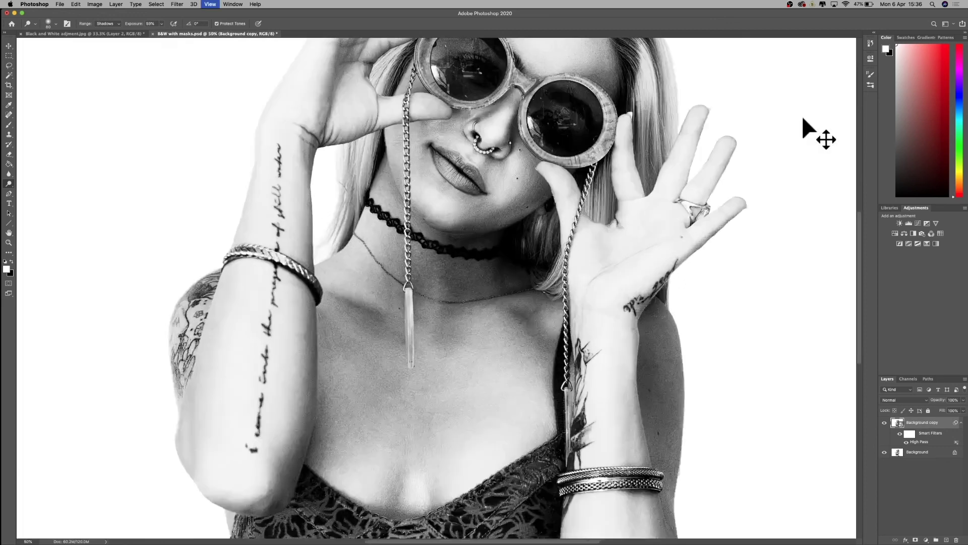
{"action": "left_click_drag", "start_coordinate": [490, 186], "coordinate": [433, 406]}
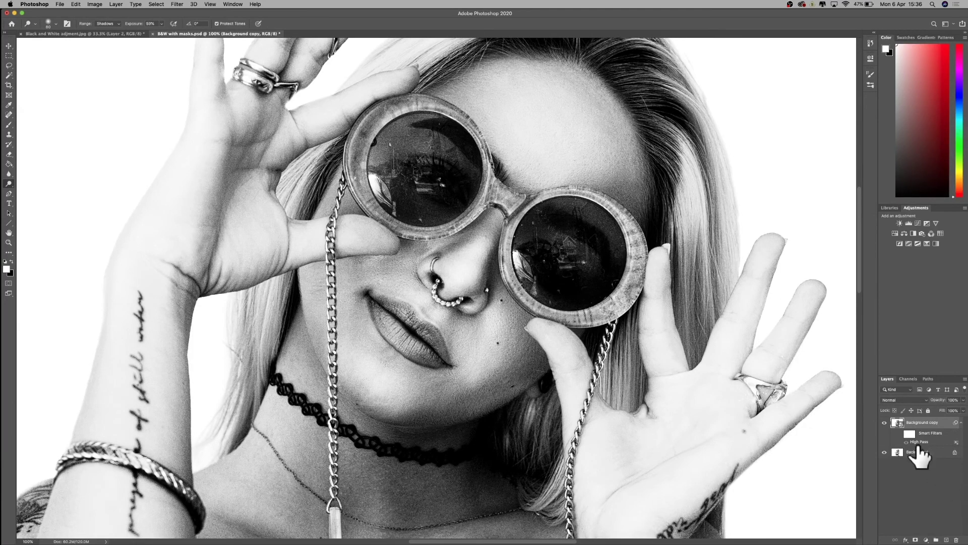
{"action": "key", "text": "super+minus"}
{"action": "key", "text": "super+minus"}
{"action": "key", "text": "super+minus"}
{"action": "key", "text": "super+plus"}
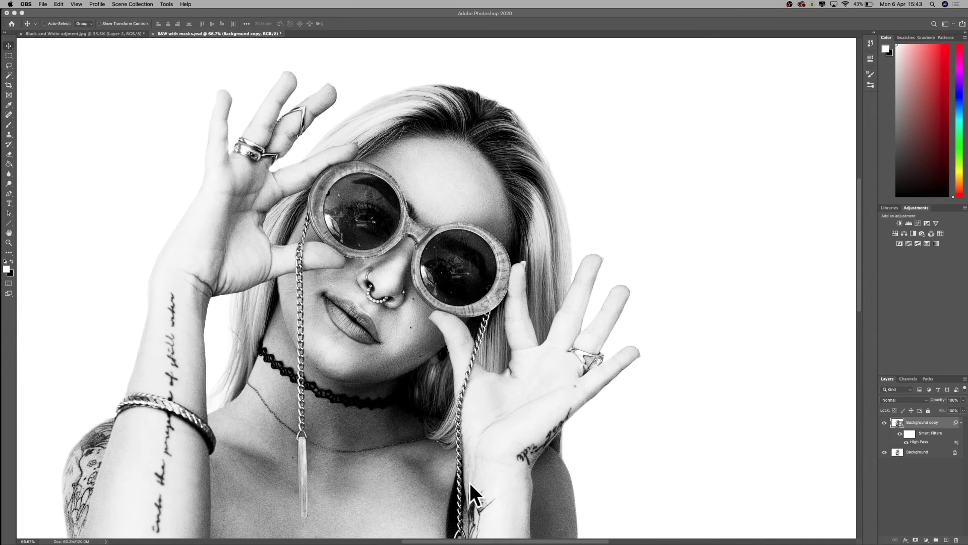
Duplicate the sharpened Background copy layer as Background copy 2 in the same document.
{"action": "right_click", "coordinate": [923, 422]}
{"action": "right_click", "coordinate": [923, 421]}
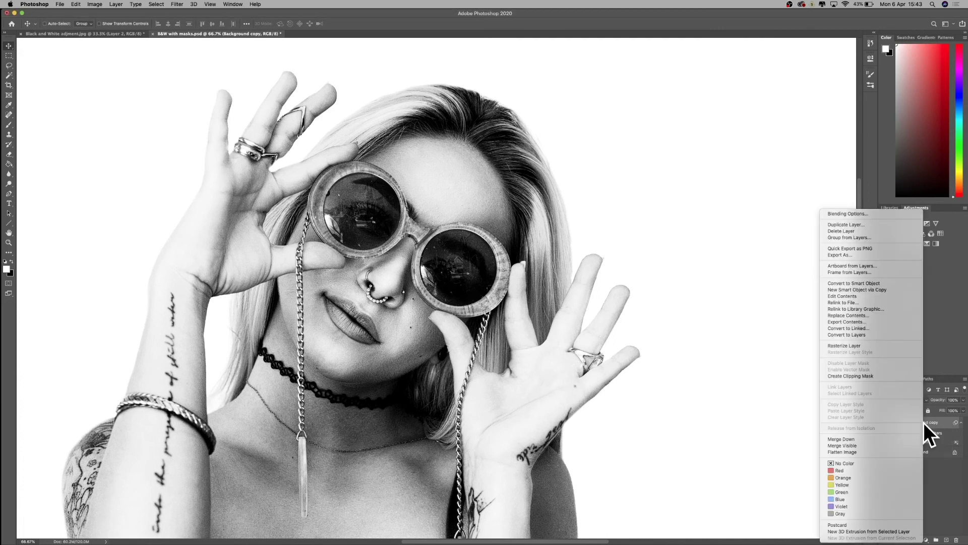
{"action": "left_click", "coordinate": [871, 225]}
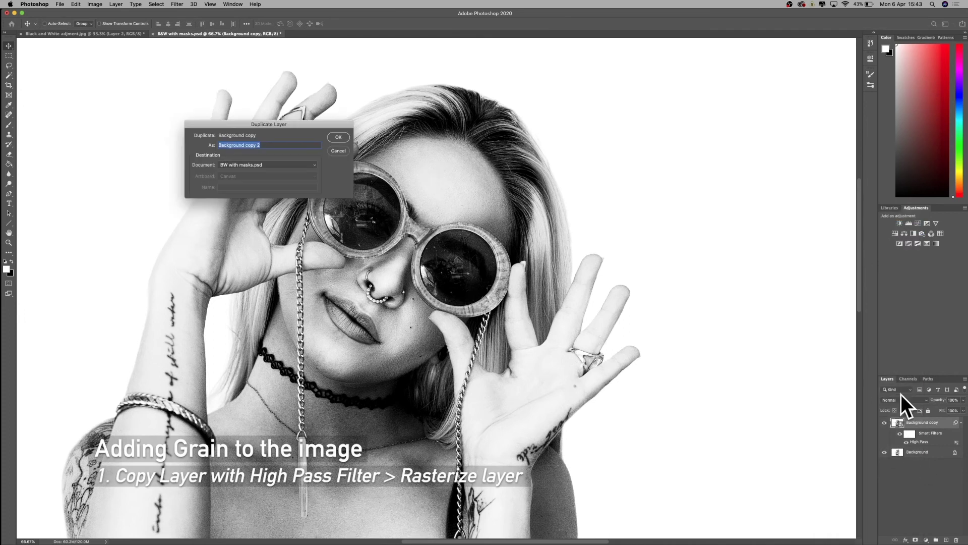
{"action": "left_click", "coordinate": [338, 136]}
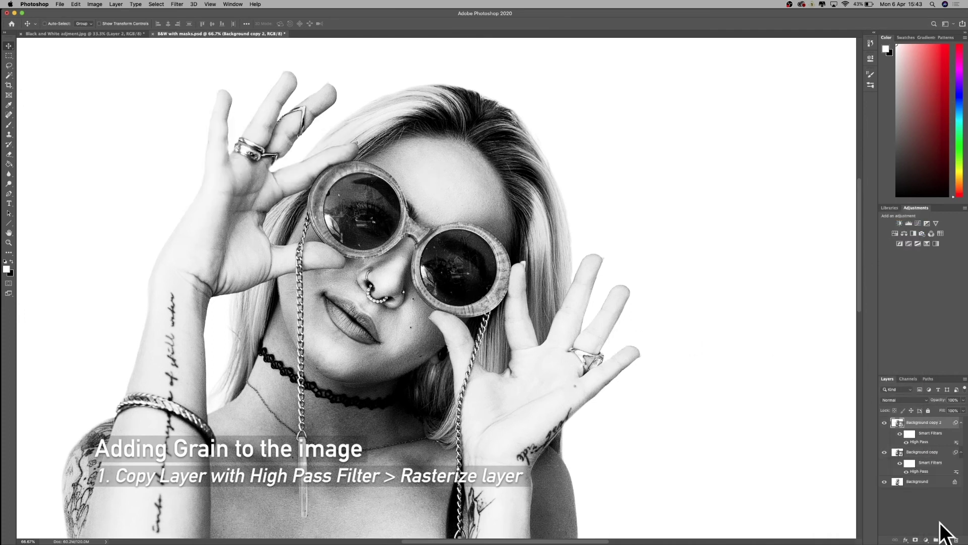
Hide the Background copy layer and rasterize Background copy 2.
{"action": "left_click", "coordinate": [884, 452]}
{"action": "right_click", "coordinate": [911, 424]}
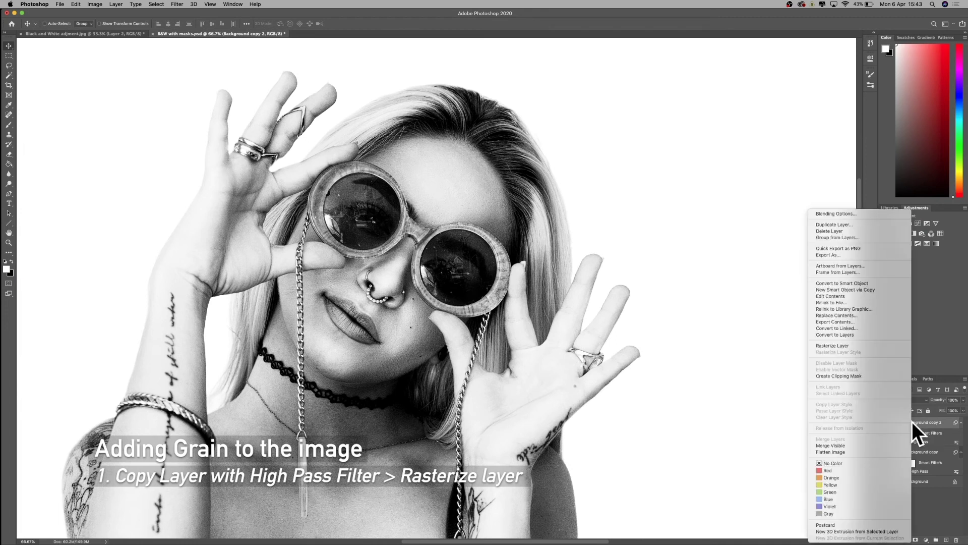
{"action": "left_click", "coordinate": [852, 346]}
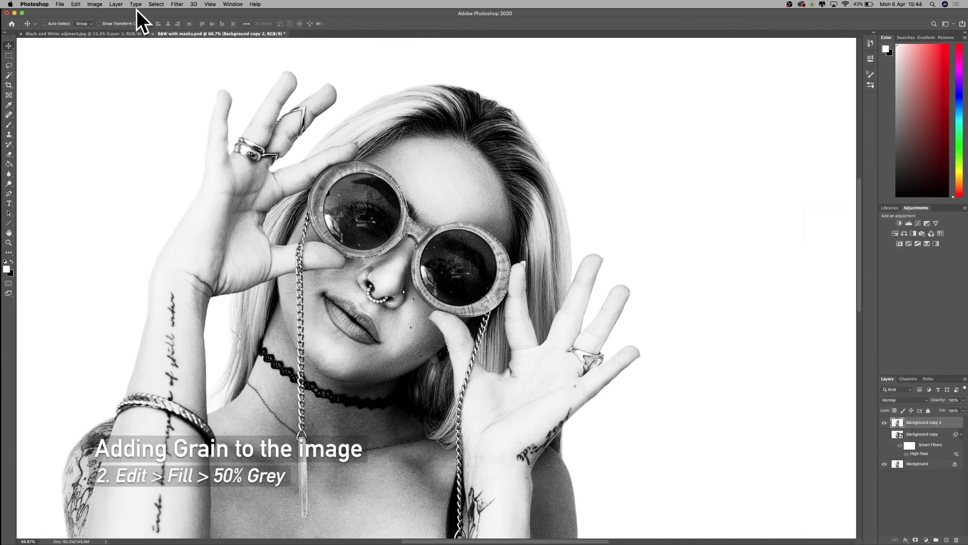
Fill Background copy 2 with 50% Gray in Normal mode at 100% opacity, and show Background copy again.
{"action": "left_click", "coordinate": [79, 4]}
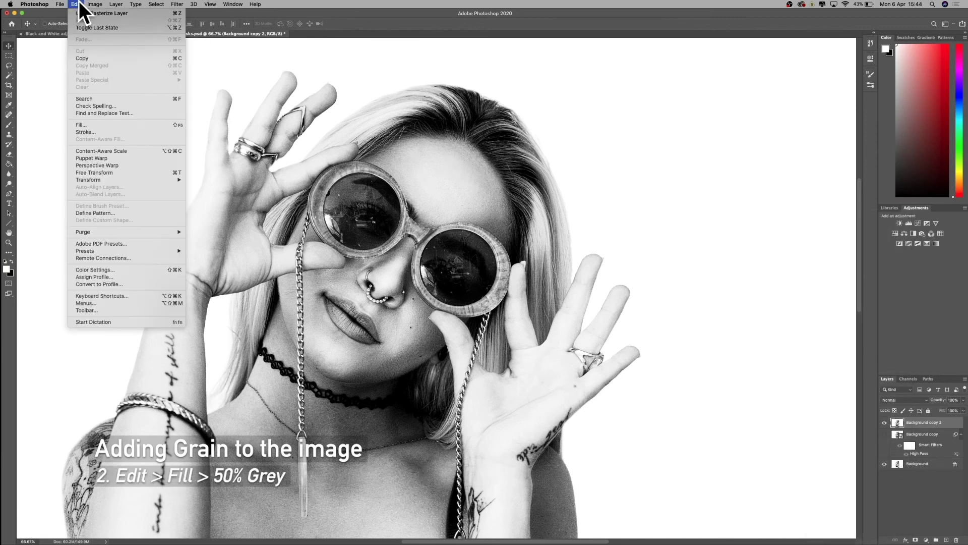
{"action": "left_click", "coordinate": [104, 122]}
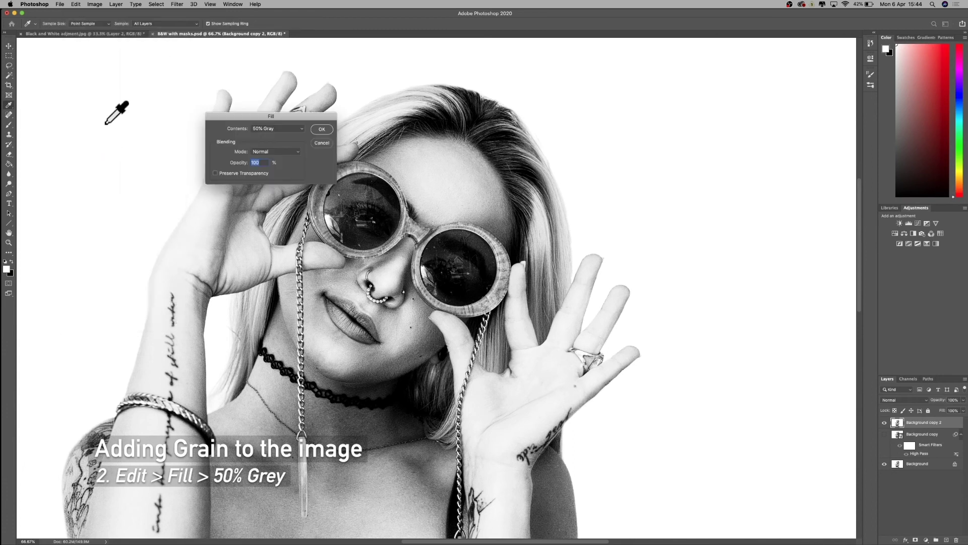
{"action": "left_click", "coordinate": [319, 129]}
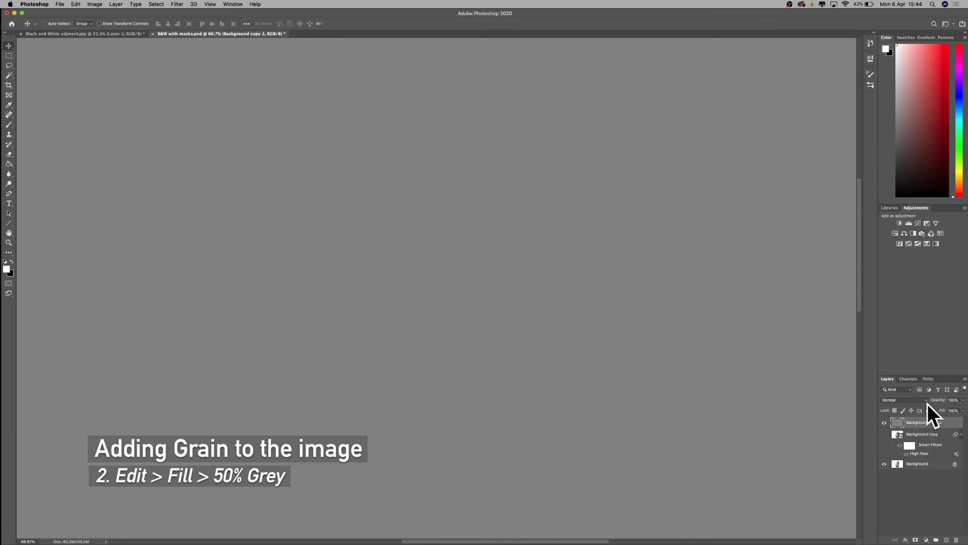
{"action": "left_click", "coordinate": [884, 435]}
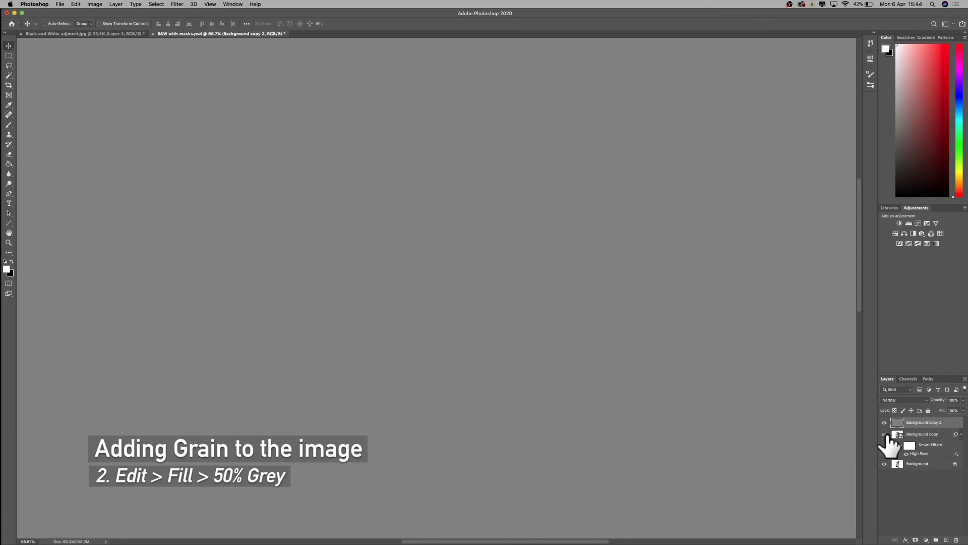
Set the gray Background copy 2 layer's blend mode to Overlay and convert it to a Smart Object.
{"action": "left_click", "coordinate": [924, 401]}
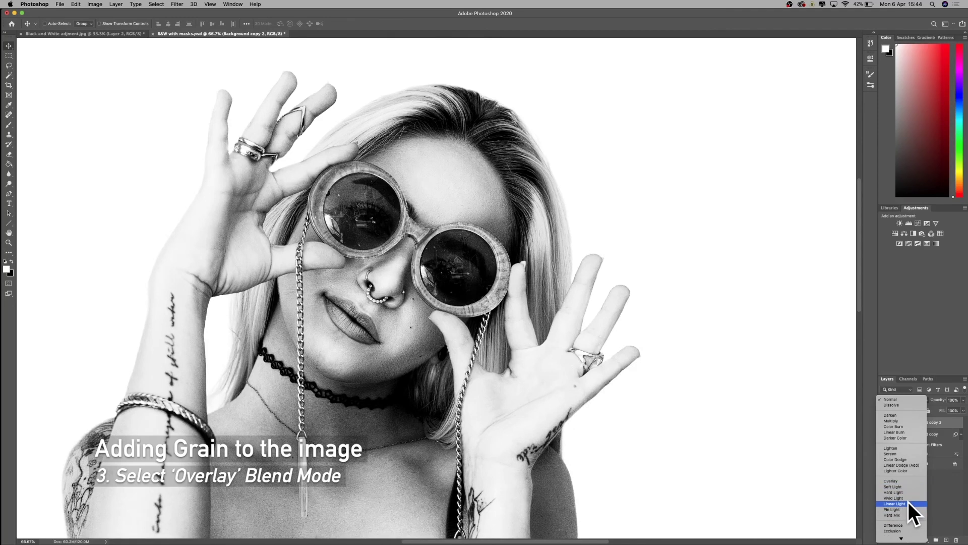
{"action": "left_click", "coordinate": [907, 481]}
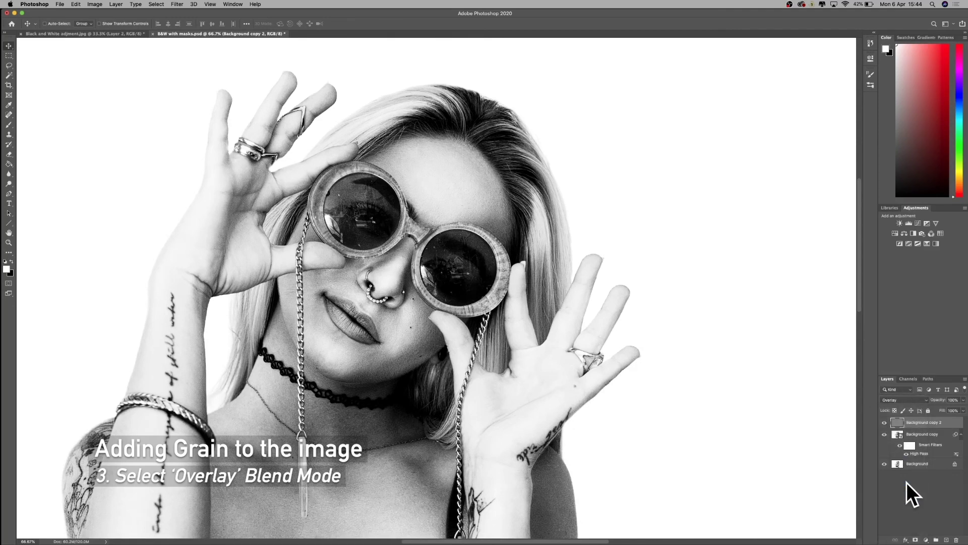
{"action": "left_click", "coordinate": [914, 417], "text": "ctrl"}
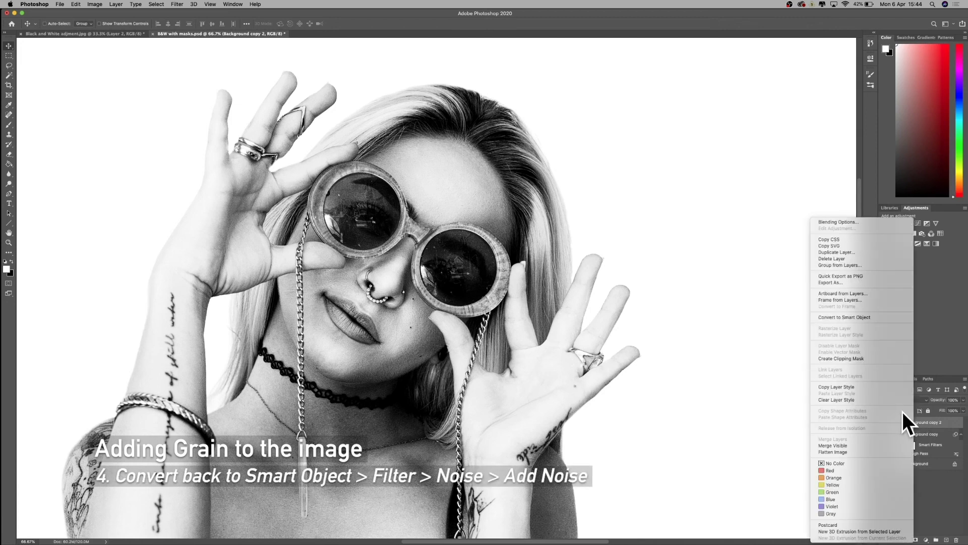
{"action": "left_click", "coordinate": [858, 317]}
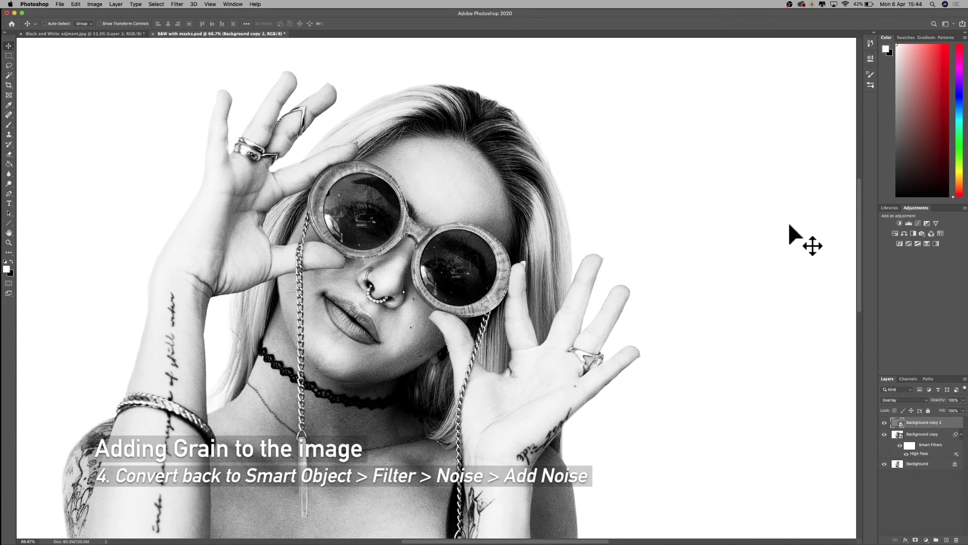
Start the Add Noise filter on the gray Background copy 2 layer, testing heavier amounts and Uniform distribution before returning to Gaussian.
{"action": "left_click", "coordinate": [181, 6]}
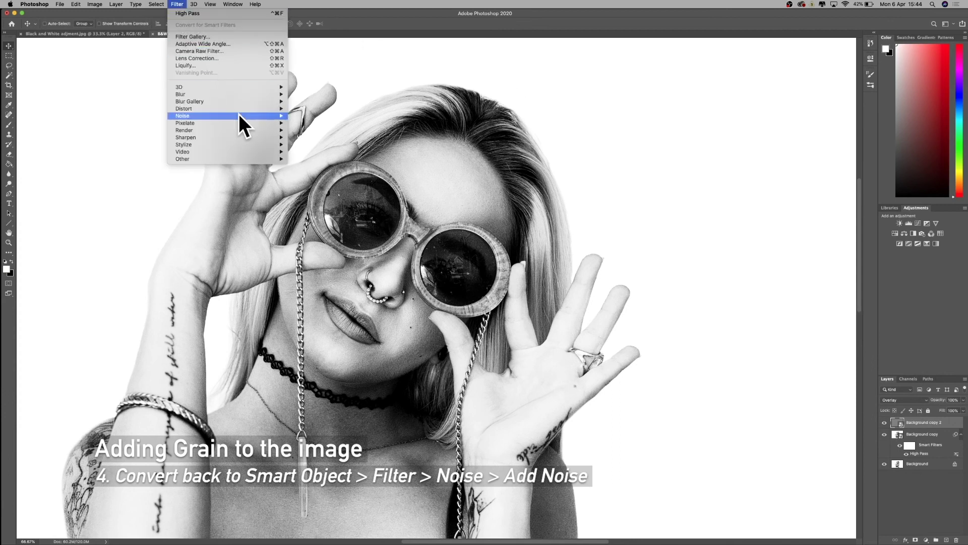
{"action": "mouse_move", "coordinate": [238, 115]}
{"action": "left_click", "coordinate": [301, 116]}
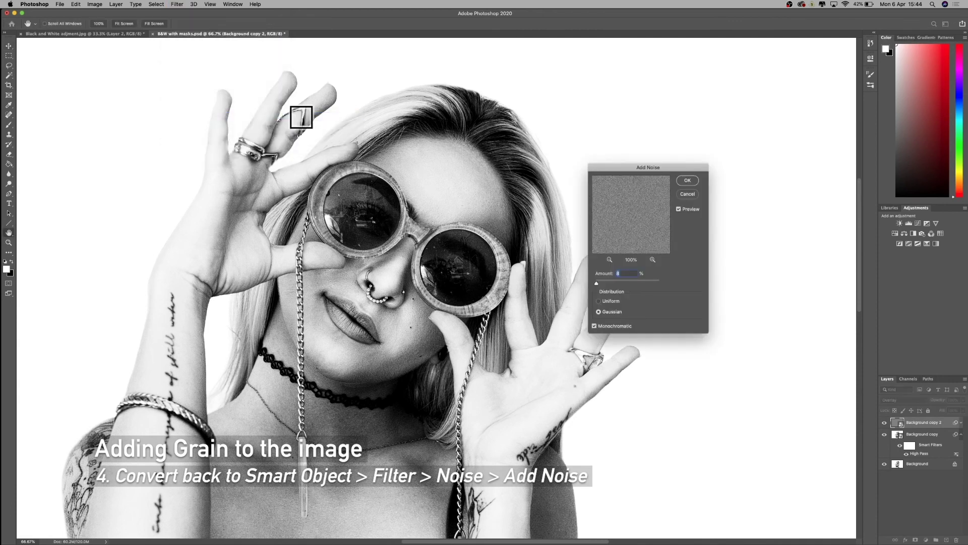
{"action": "left_click", "coordinate": [607, 281]}
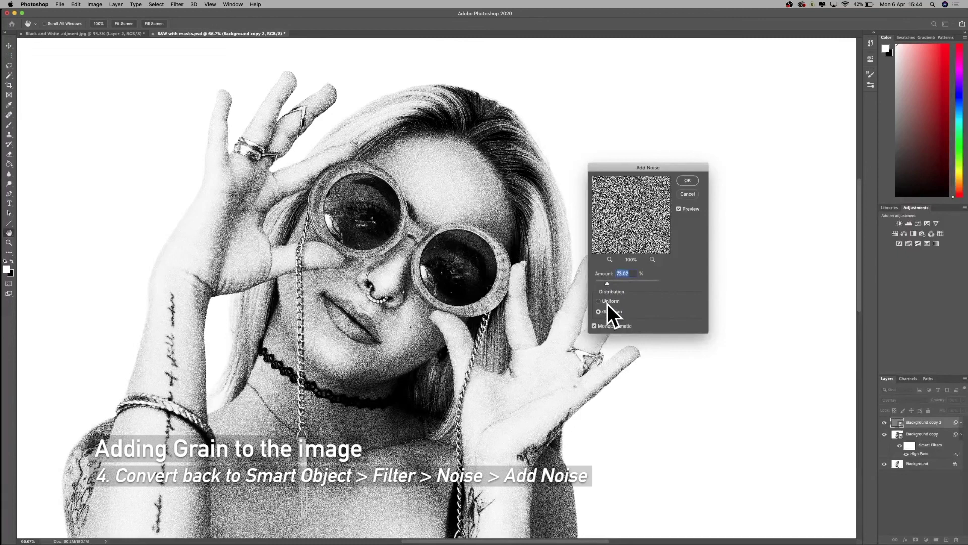
{"action": "left_click_drag", "start_coordinate": [608, 290], "coordinate": [603, 287]}
{"action": "left_click", "coordinate": [604, 301]}
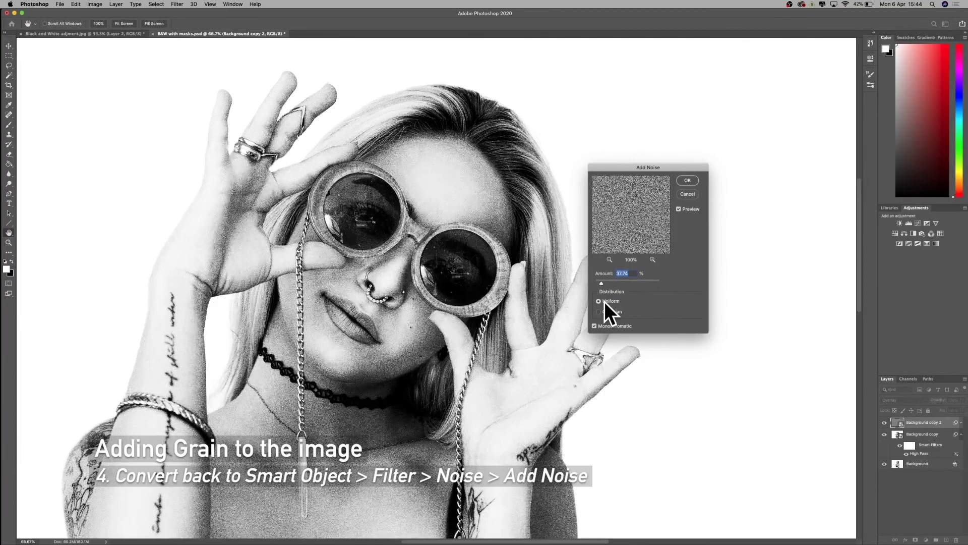
{"action": "left_click", "coordinate": [607, 311]}
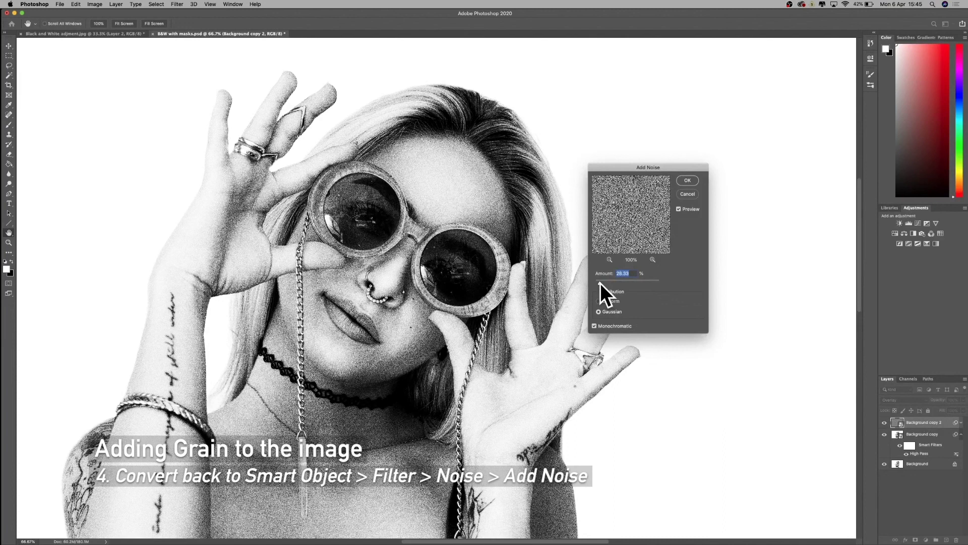
{"action": "left_click_drag", "start_coordinate": [600, 283], "coordinate": [599, 283]}
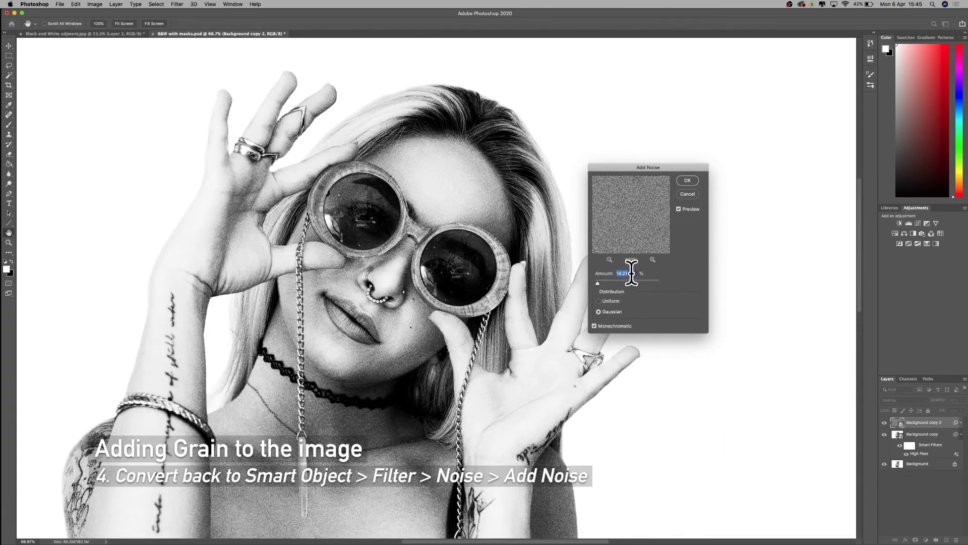
Try noise amounts of 11% and 10%, settle on 9%, and apply the monochromatic Gaussian noise to Background copy 2.
{"action": "type", "text": "11"}
{"action": "left_click", "coordinate": [679, 208]}
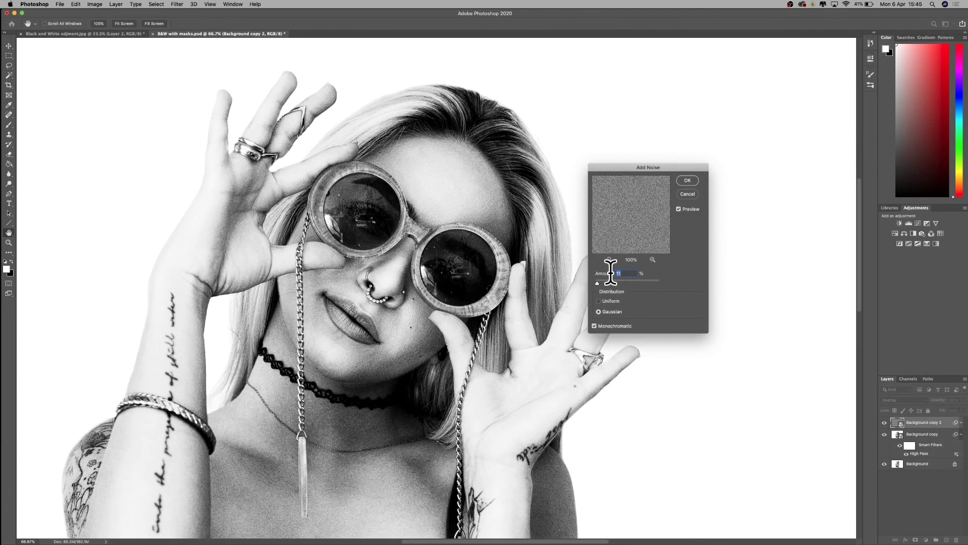
{"action": "type", "text": "10"}
{"action": "left_click_drag", "start_coordinate": [625, 275], "coordinate": [615, 275]}
{"action": "left_click", "coordinate": [503, 220], "text": "super"}
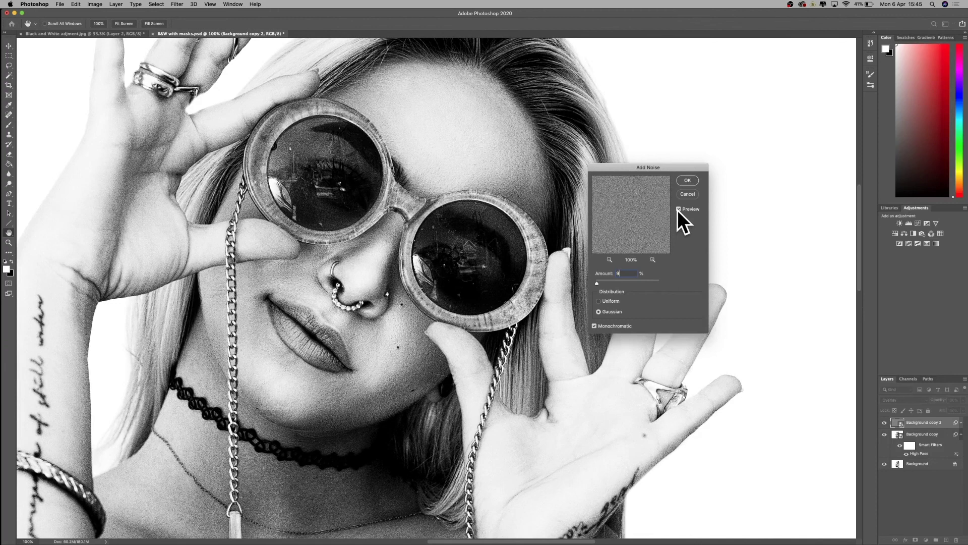
{"action": "left_click", "coordinate": [687, 181]}
Examine the grain on the portrait at several magnifications, ending with the whole image in view at 33.3%.
{"action": "key", "text": "super+minus"}
{"action": "key", "text": "super+minus"}
{"action": "key", "text": "super+minus"}
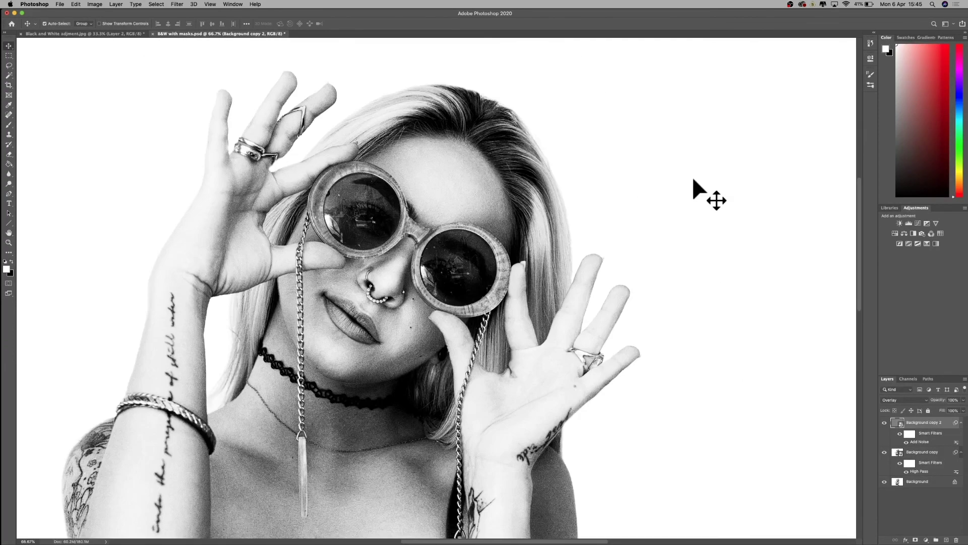
{"action": "key", "text": "super+plus"}
{"action": "key", "text": "super+plus"}
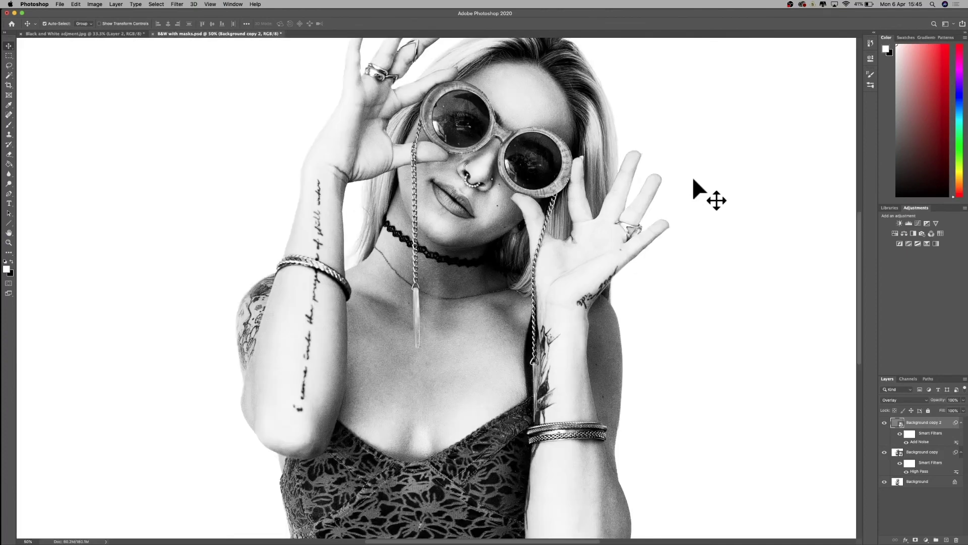
{"action": "key", "text": "super+minus"}
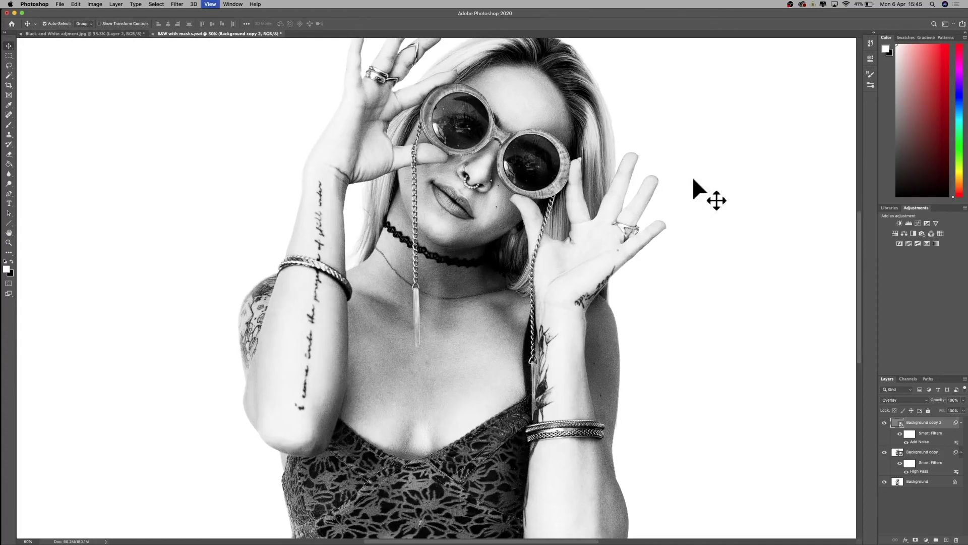
{"action": "key", "text": "super+minus"}
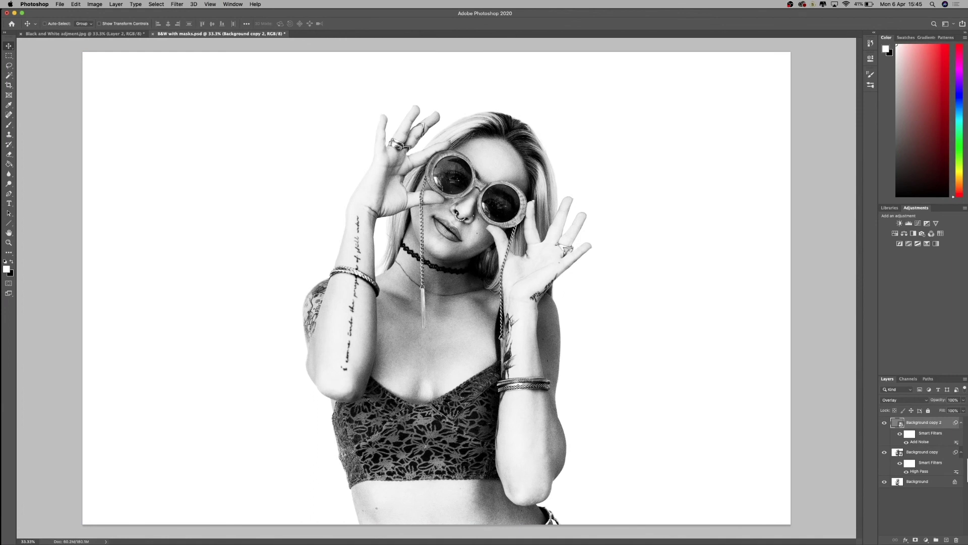